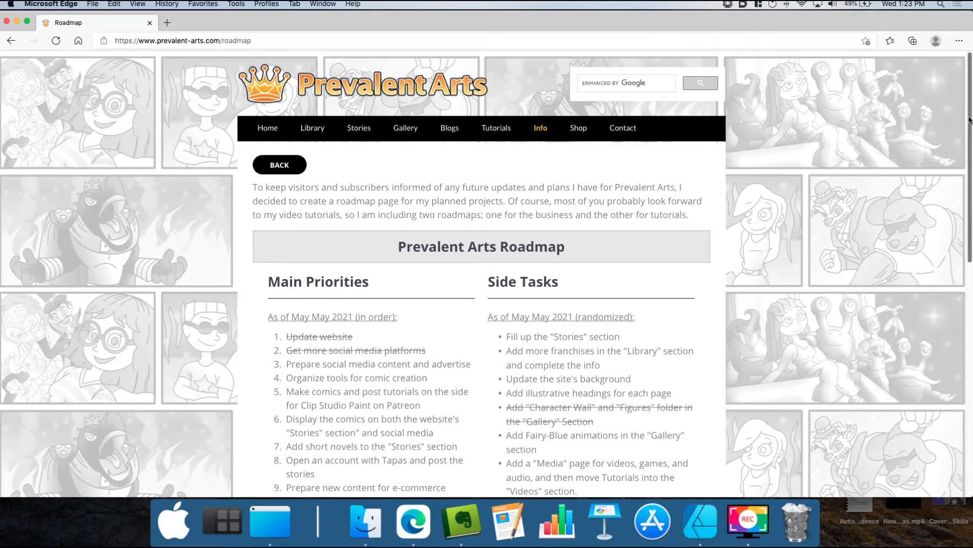
- Read through the Prevalent Arts Roadmap and Tutorial Roadmap sections, pointing out the "Cartooning Tips in Affinity Designer" entry
{"action": "scroll", "coordinate": [969, 121], "scroll_direction": "down", "scroll_amount": 1}
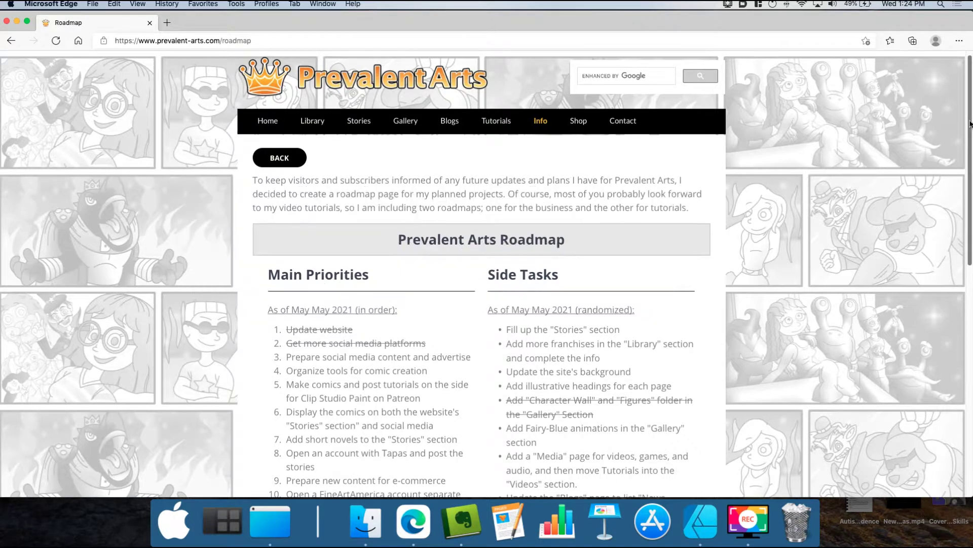
{"action": "left_click_drag", "start_coordinate": [970, 123], "coordinate": [962, 349]}
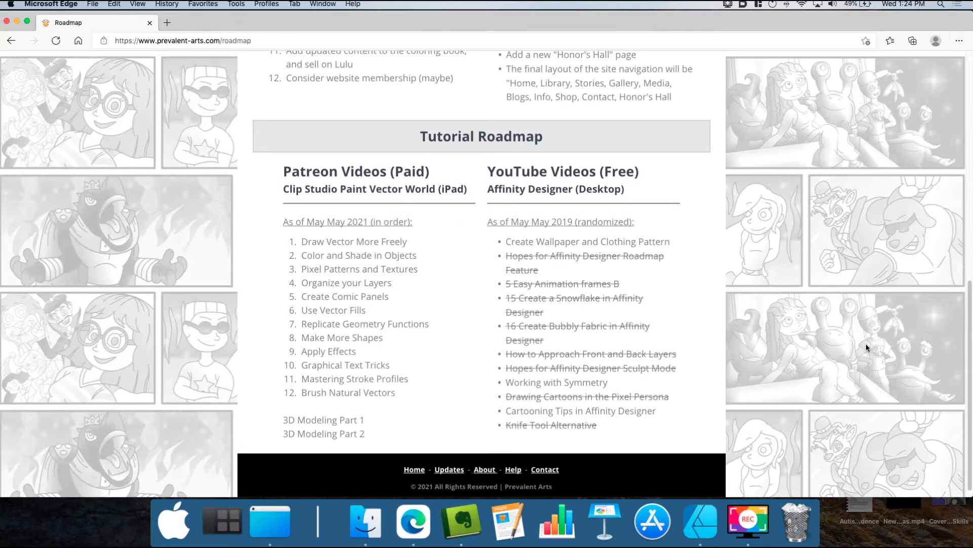
{"action": "scroll", "coordinate": [890, 364], "scroll_direction": "up", "scroll_amount": 10}
{"action": "scroll", "coordinate": [890, 364], "scroll_direction": "down", "scroll_amount": 3}
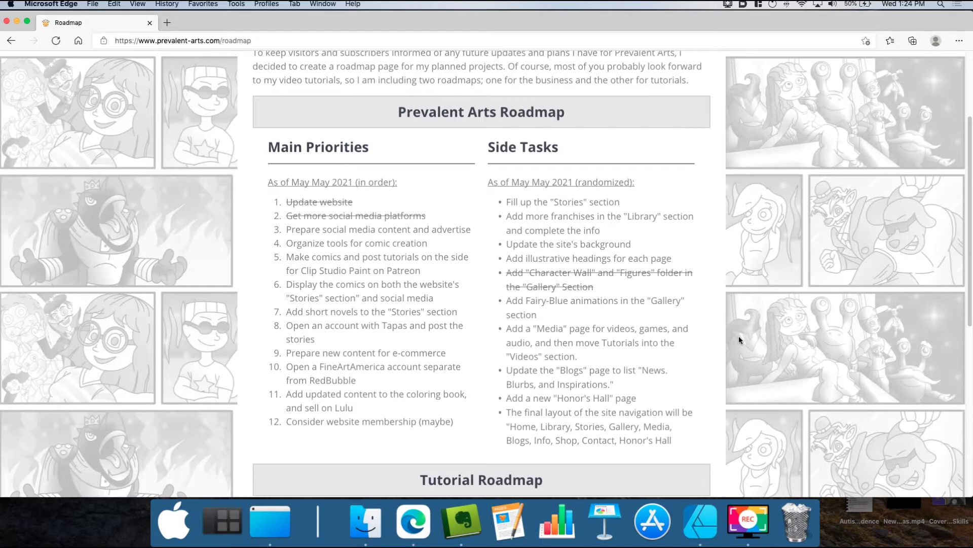
{"action": "scroll", "coordinate": [739, 340], "scroll_direction": "down", "scroll_amount": 7}
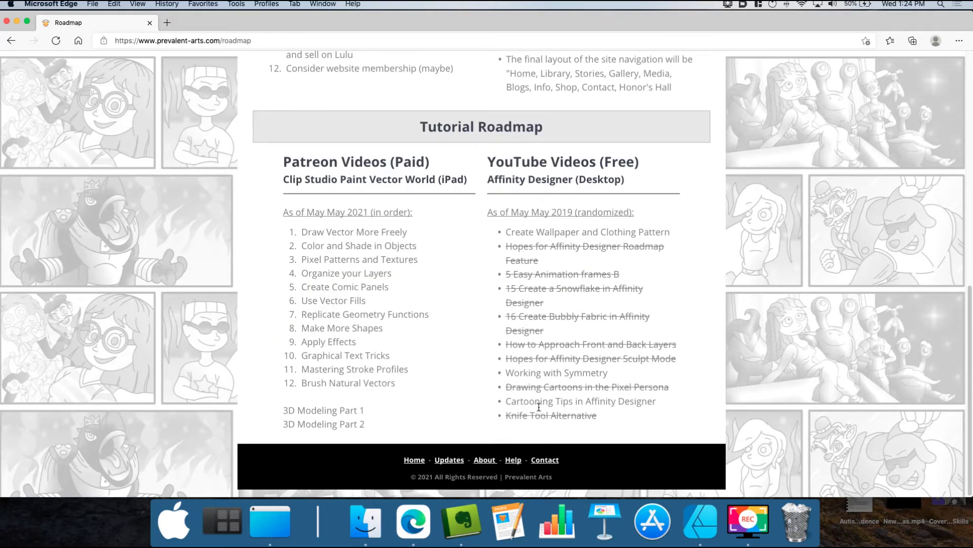
{"action": "left_click_drag", "start_coordinate": [508, 402], "coordinate": [678, 409]}
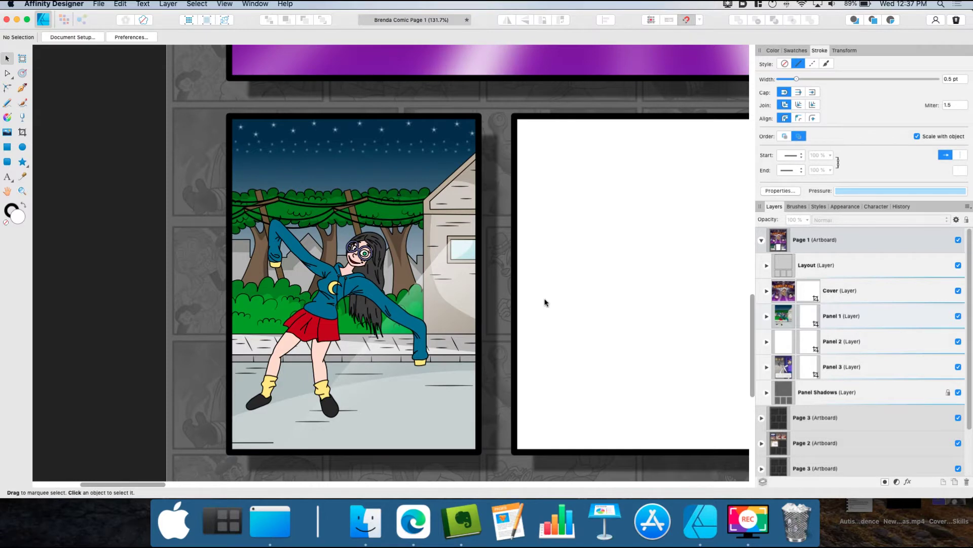
- Shift the character's layer within the Panel 1 layer slightly to the right over the background and clear the selection
{"action": "left_click", "coordinate": [768, 316]}
{"action": "left_click", "coordinate": [843, 370]}
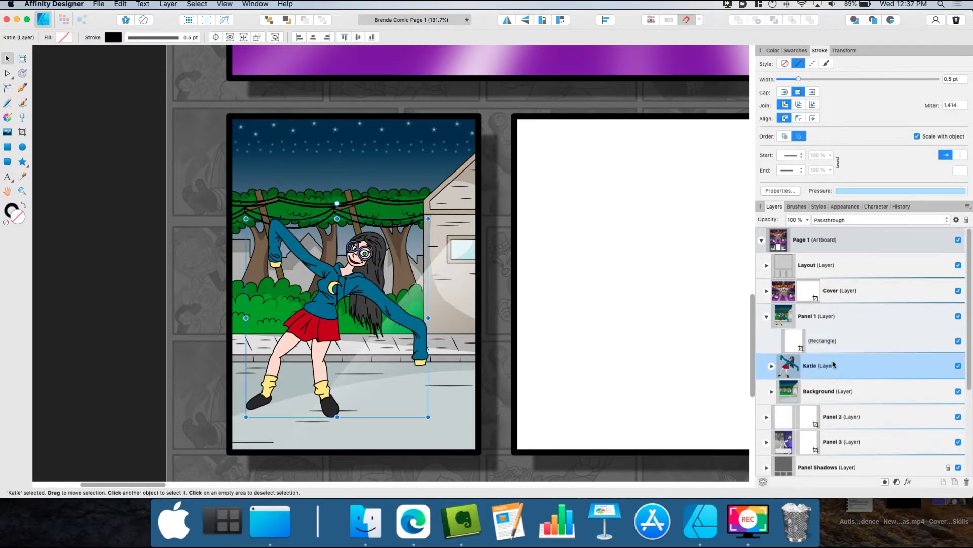
{"action": "left_click_drag", "start_coordinate": [337, 294], "coordinate": [366, 293]}
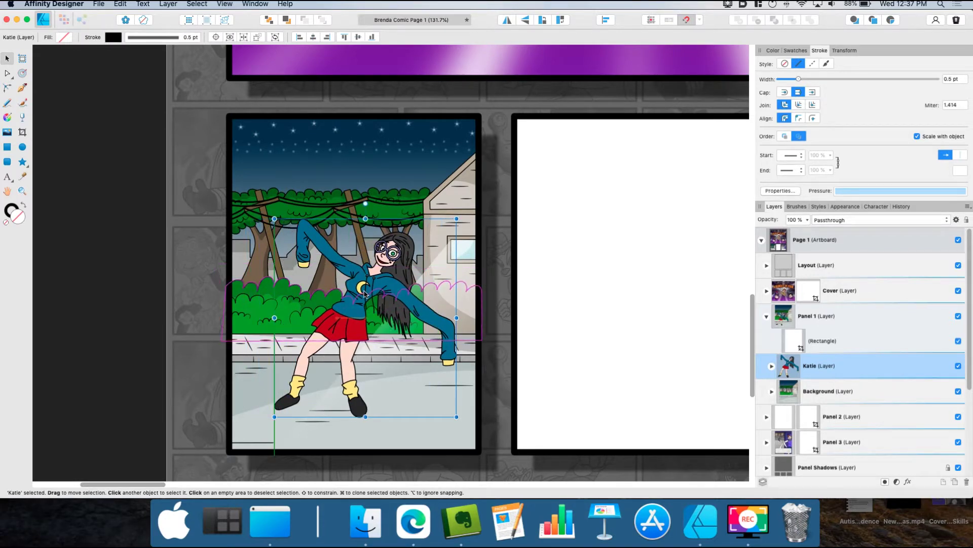
{"action": "key", "text": "Escape"}
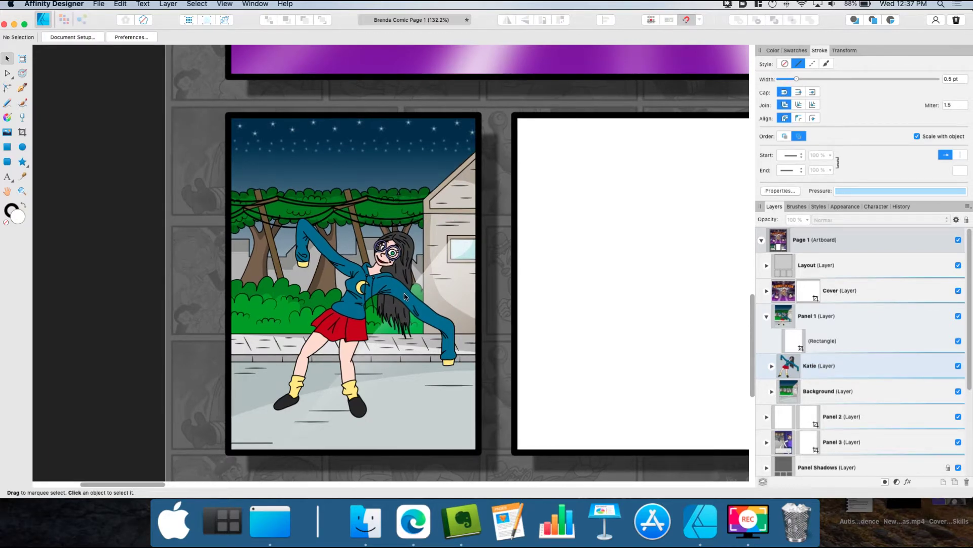
- Examine the character's outlines and interior sleeve creases up close, checking the stroke of a crease at the lowered sleeve's bend
{"action": "scroll", "coordinate": [385, 302], "scroll_direction": "up", "scroll_amount": 3}
{"action": "scroll", "coordinate": [375, 303], "scroll_direction": "up", "scroll_amount": 1}
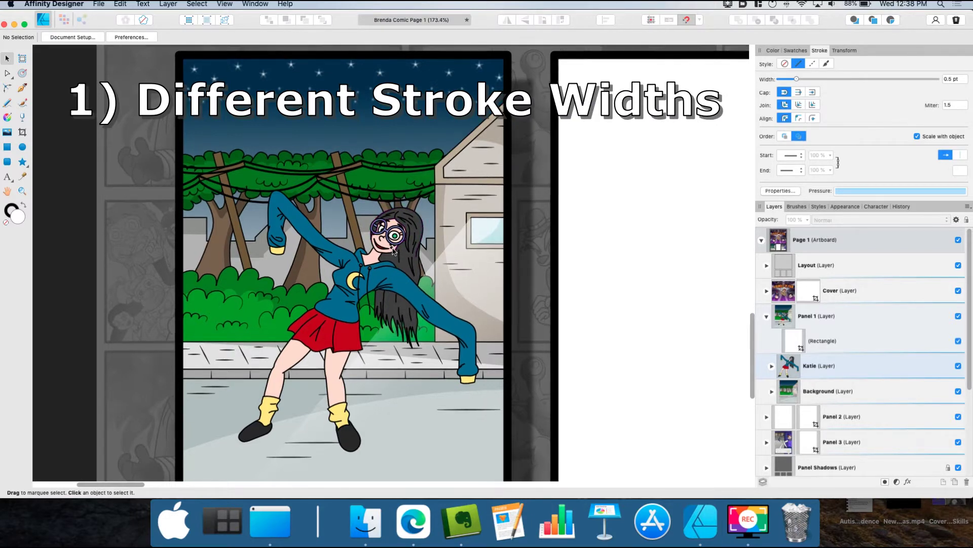
{"action": "scroll", "coordinate": [393, 250], "scroll_direction": "up", "scroll_amount": 2}
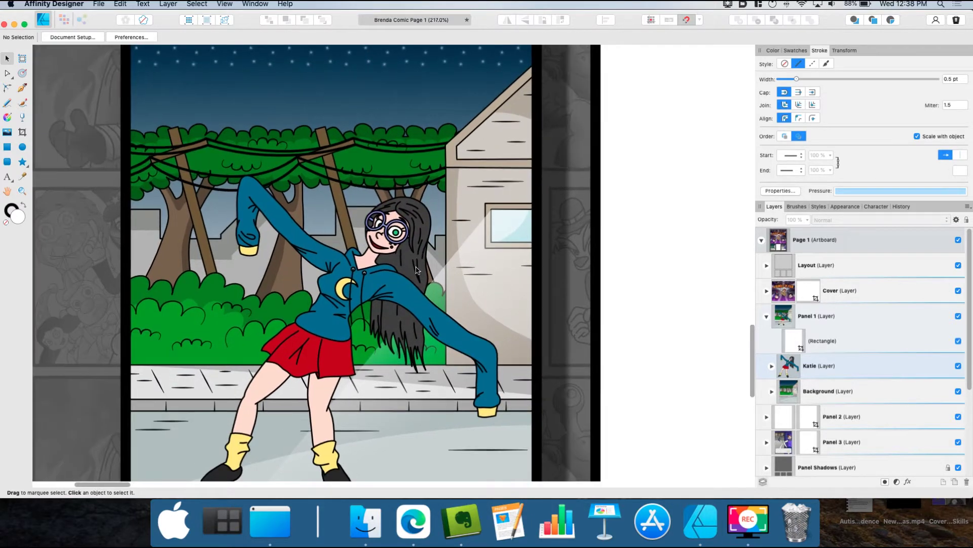
{"action": "scroll", "coordinate": [416, 270], "scroll_direction": "up", "scroll_amount": 1}
{"action": "scroll", "coordinate": [416, 269], "scroll_direction": "up", "scroll_amount": 3}
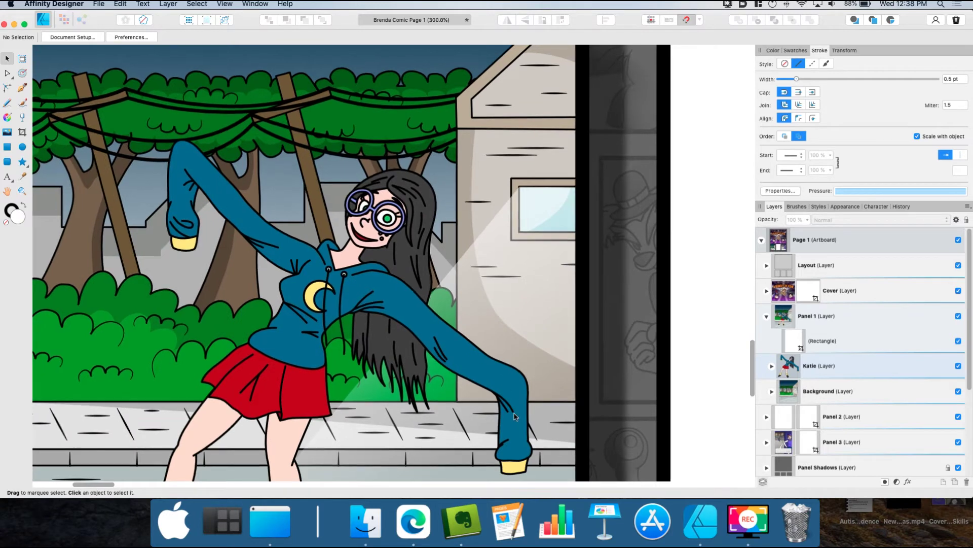
{"action": "scroll", "coordinate": [500, 393], "scroll_direction": "up", "scroll_amount": 3}
{"action": "scroll", "coordinate": [500, 394], "scroll_direction": "up", "scroll_amount": 1}
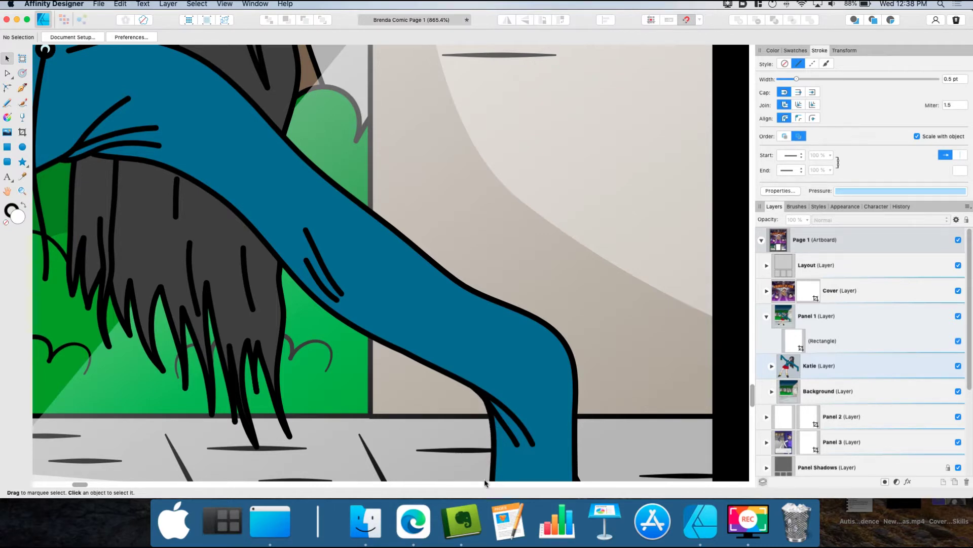
{"action": "left_click", "coordinate": [517, 420]}
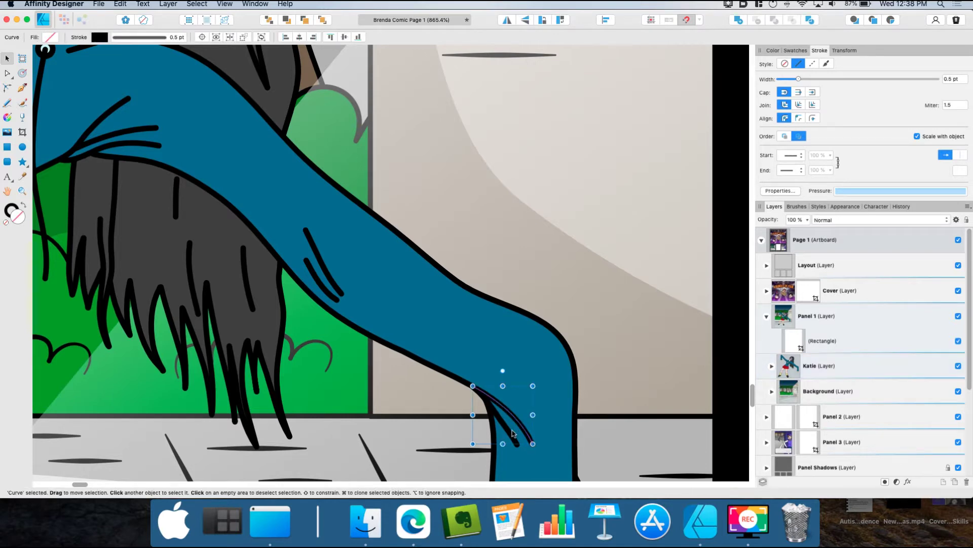
{"action": "key", "text": "super+d"}
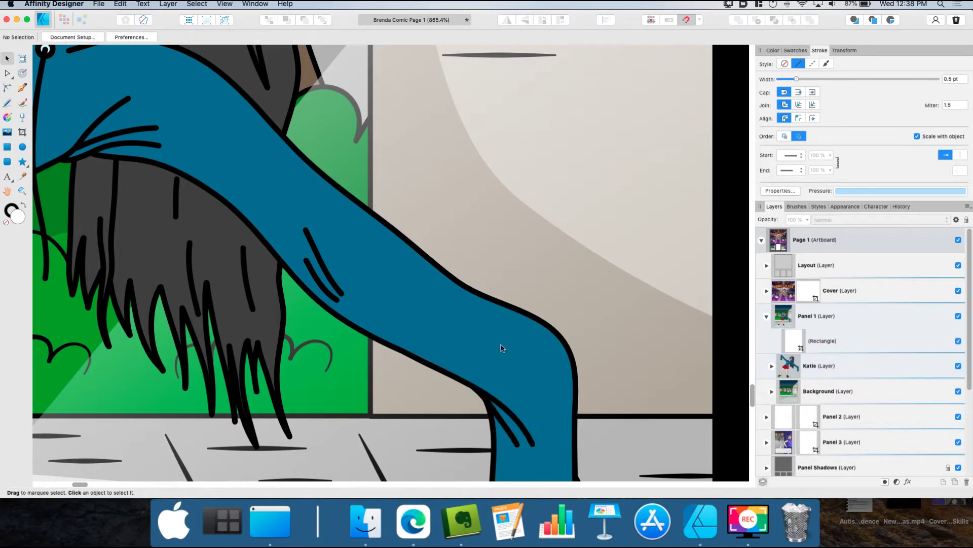
{"action": "scroll", "coordinate": [438, 288], "scroll_direction": "down", "scroll_amount": 5}
{"action": "scroll", "coordinate": [439, 288], "scroll_direction": "down", "scroll_amount": 3}
{"action": "scroll", "coordinate": [375, 269], "scroll_direction": "up", "scroll_amount": 8}
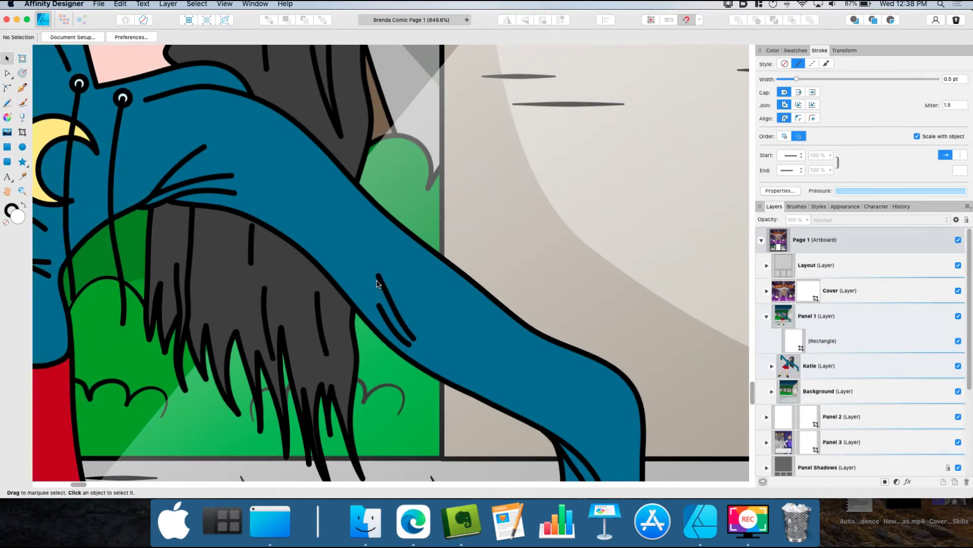
{"action": "scroll", "coordinate": [433, 315], "scroll_direction": "down", "scroll_amount": 5}
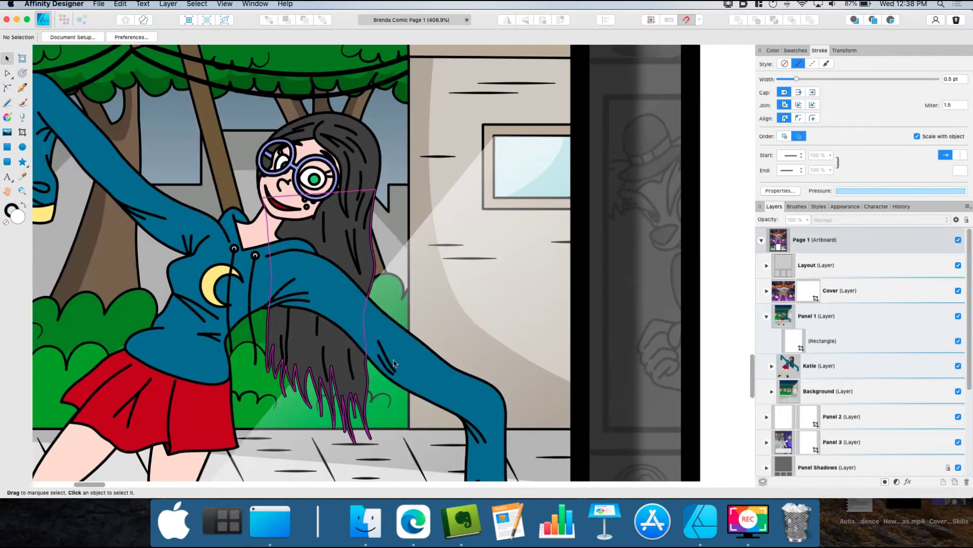
- Select the two short crease lines midway along the lowered sleeve
{"action": "scroll", "coordinate": [372, 250], "scroll_direction": "up", "scroll_amount": 5}
{"action": "left_click", "coordinate": [379, 317]}
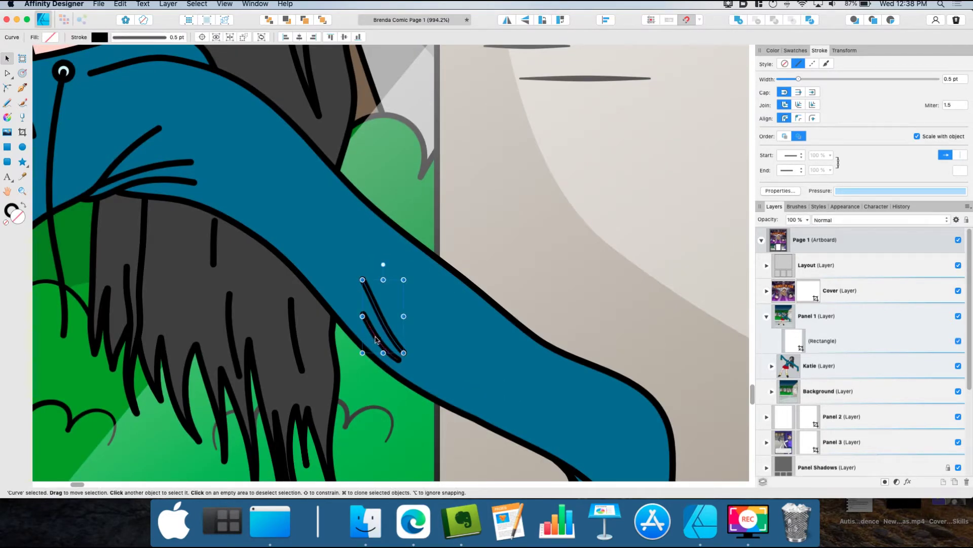
{"action": "left_click", "coordinate": [376, 339], "text": "shift"}
{"action": "scroll", "coordinate": [376, 340], "scroll_direction": "left", "scroll_amount": 4}
{"action": "scroll", "coordinate": [371, 325], "scroll_direction": "down", "scroll_amount": 5}
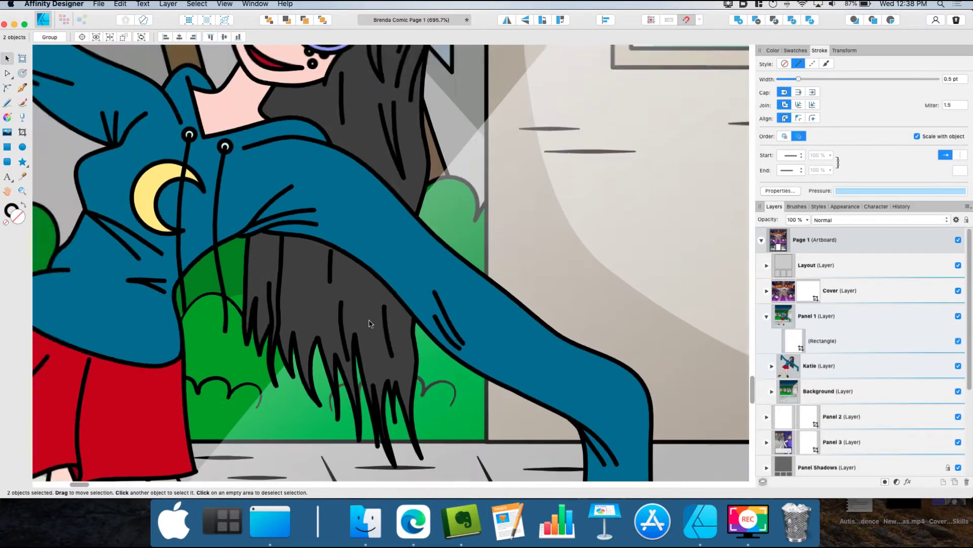
{"action": "scroll", "coordinate": [369, 324], "scroll_direction": "left", "scroll_amount": 5}
{"action": "scroll", "coordinate": [348, 288], "scroll_direction": "up", "scroll_amount": 4}
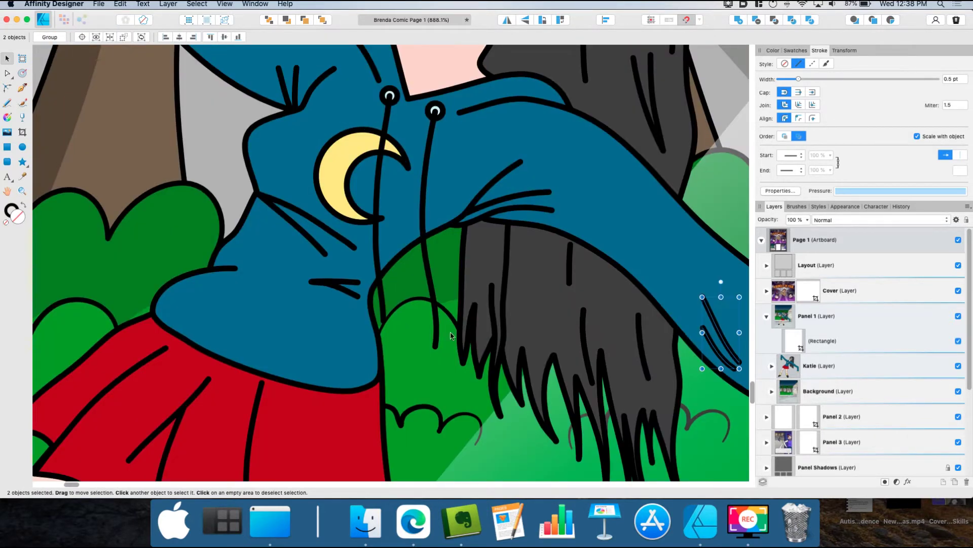
{"action": "scroll", "coordinate": [436, 334], "scroll_direction": "up", "scroll_amount": 3}
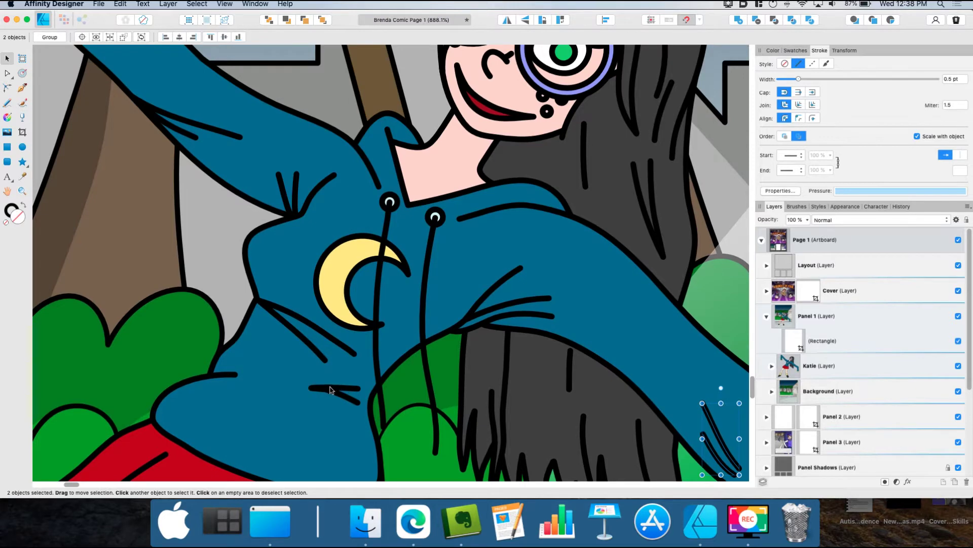
{"action": "scroll", "coordinate": [351, 385], "scroll_direction": "down", "scroll_amount": 2}
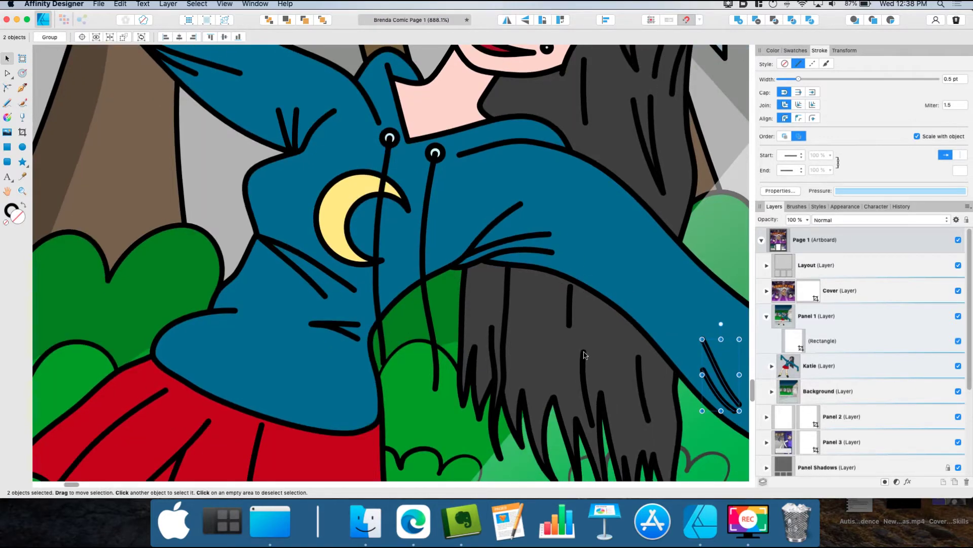
{"action": "scroll", "coordinate": [477, 340], "scroll_direction": "up", "scroll_amount": 4}
{"action": "scroll", "coordinate": [467, 349], "scroll_direction": "up", "scroll_amount": 6}
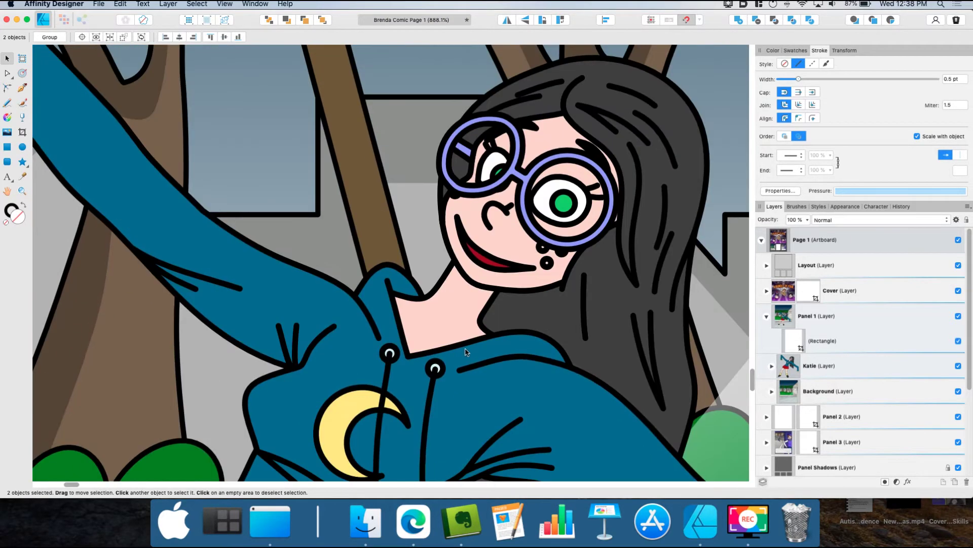
{"action": "scroll", "coordinate": [465, 349], "scroll_direction": "left", "scroll_amount": 5}
{"action": "scroll", "coordinate": [432, 349], "scroll_direction": "left", "scroll_amount": 5}
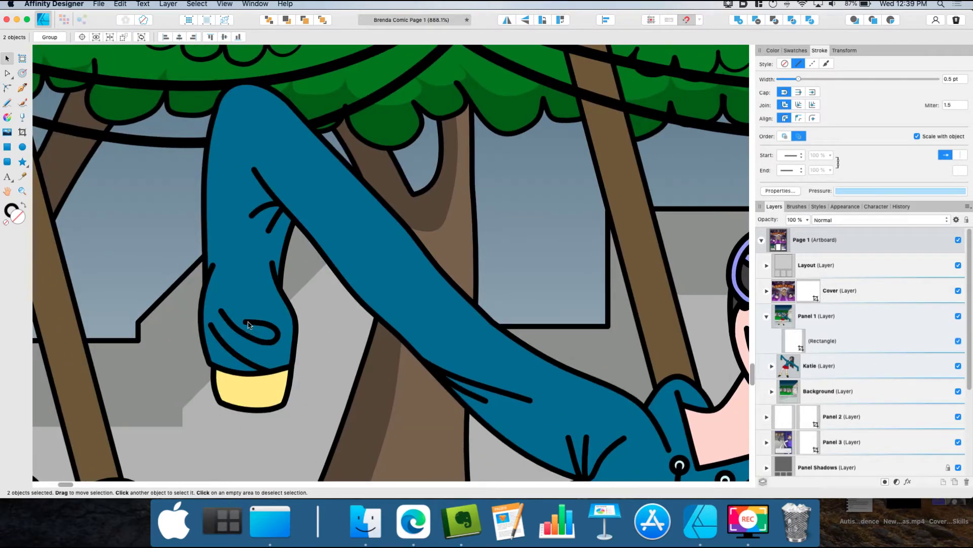
{"action": "scroll", "coordinate": [253, 335], "scroll_direction": "right", "scroll_amount": 12}
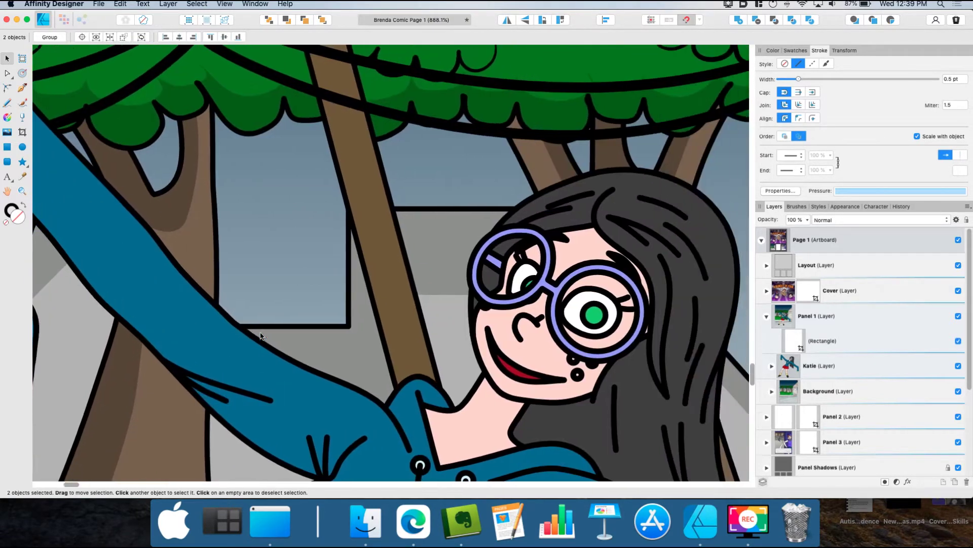
{"action": "scroll", "coordinate": [289, 325], "scroll_direction": "right", "scroll_amount": 4}
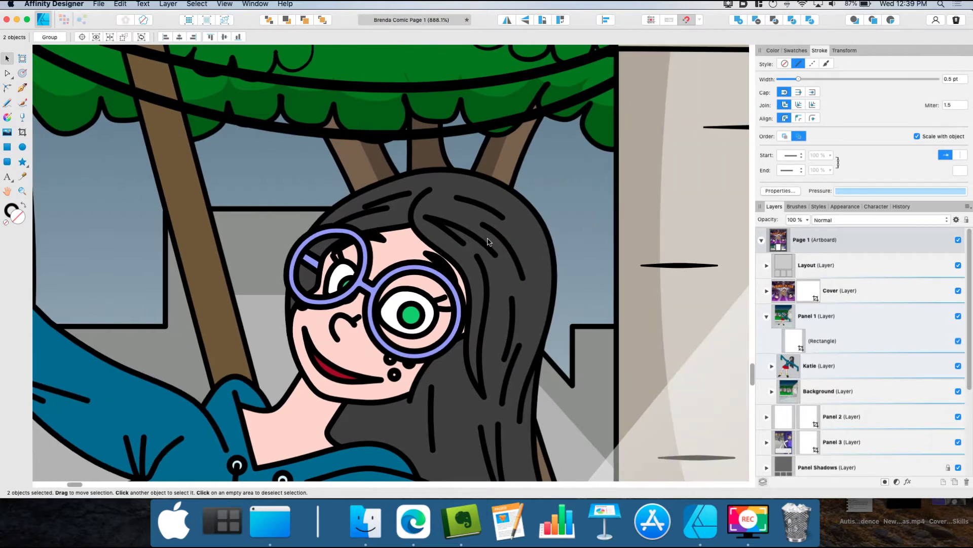
- Add the loose interior strand lines on the top, side and lower part of the hair to the selection
{"action": "left_click", "coordinate": [402, 199], "text": "shift"}
{"action": "left_click", "coordinate": [355, 219], "text": "shift"}
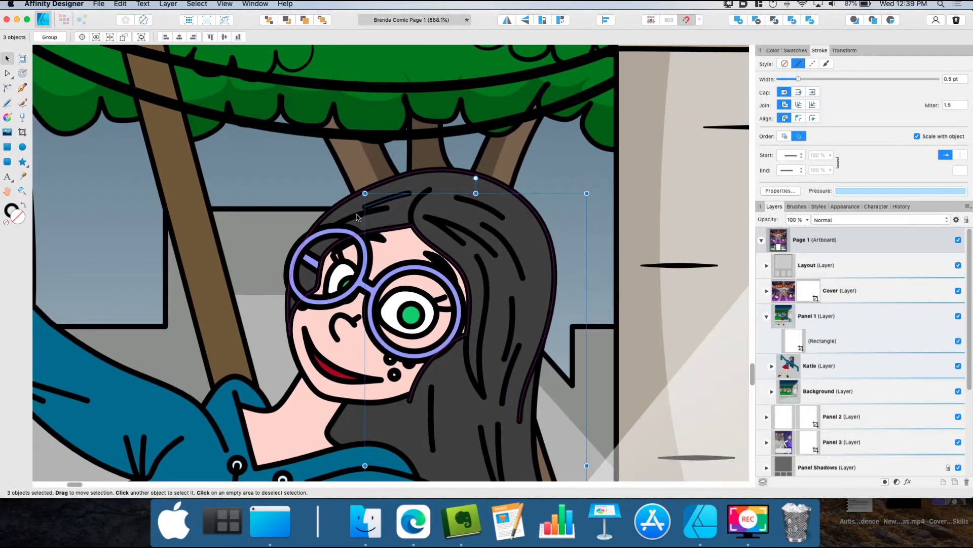
{"action": "left_click", "coordinate": [491, 211], "text": "shift"}
{"action": "left_click", "coordinate": [502, 240], "text": "shift"}
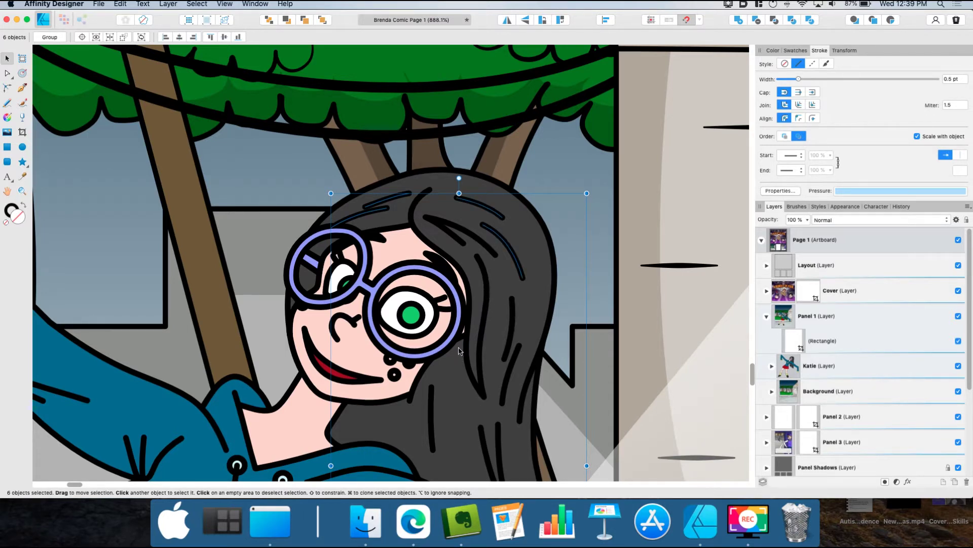
{"action": "left_click", "coordinate": [512, 321], "text": "shift"}
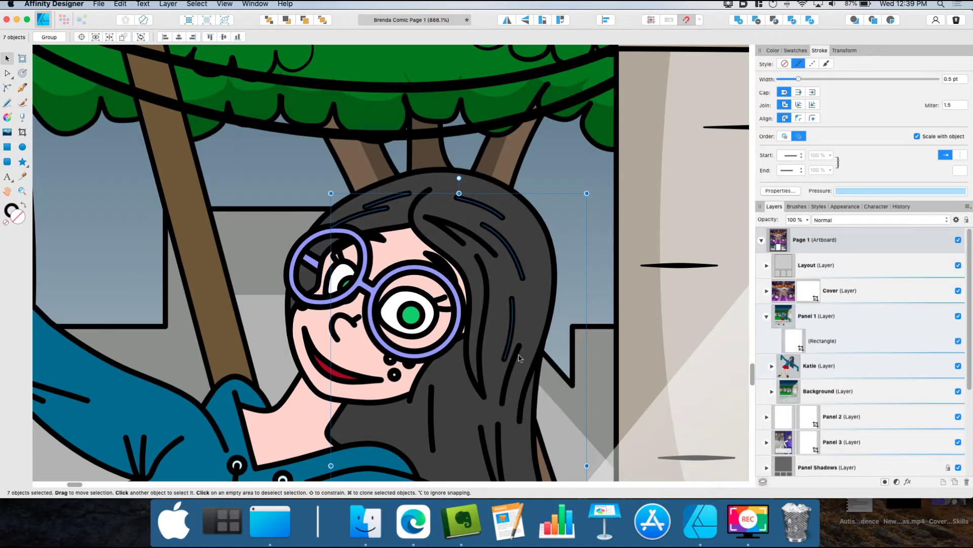
{"action": "left_click", "coordinate": [508, 373], "text": "shift"}
{"action": "scroll", "coordinate": [508, 360], "scroll_direction": "down", "scroll_amount": 4}
{"action": "left_click", "coordinate": [432, 326], "text": "shift"}
{"action": "scroll", "coordinate": [509, 343], "scroll_direction": "down", "scroll_amount": 10}
{"action": "left_click", "coordinate": [417, 271], "text": "shift"}
{"action": "left_click", "coordinate": [434, 332], "text": "shift"}
{"action": "left_click", "coordinate": [488, 338], "text": "shift"}
{"action": "scroll", "coordinate": [487, 338], "scroll_direction": "down", "scroll_amount": 10}
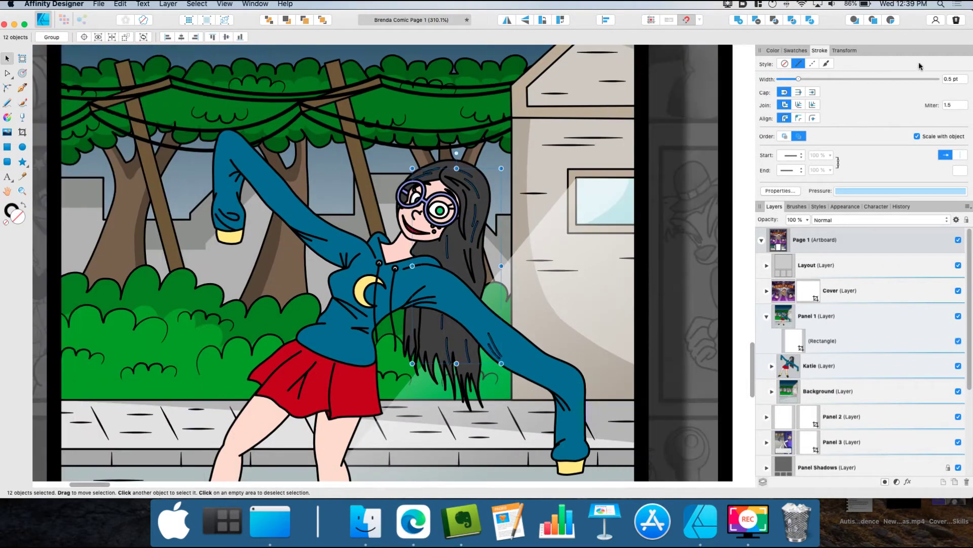
- Set the stroke width of the selected sleeve crease and hair strand lines to 0.3 pt and clear the selection
{"action": "left_click_drag", "start_coordinate": [799, 80], "coordinate": [783, 80]}
{"action": "scroll", "coordinate": [430, 269], "scroll_direction": "down", "scroll_amount": 2}
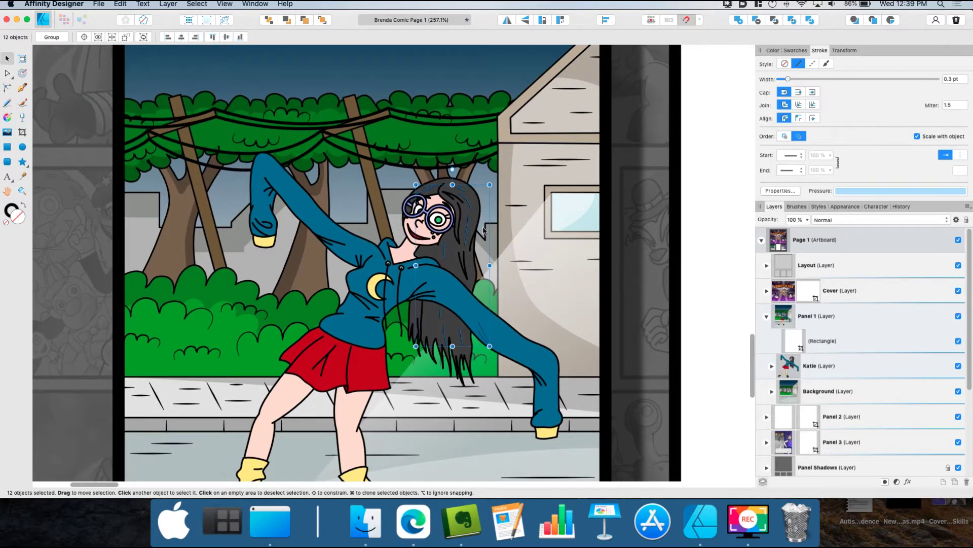
{"action": "key", "text": "super+d"}
{"action": "scroll", "coordinate": [511, 247], "scroll_direction": "down", "scroll_amount": 1}
{"action": "scroll", "coordinate": [442, 199], "scroll_direction": "up", "scroll_amount": 3}
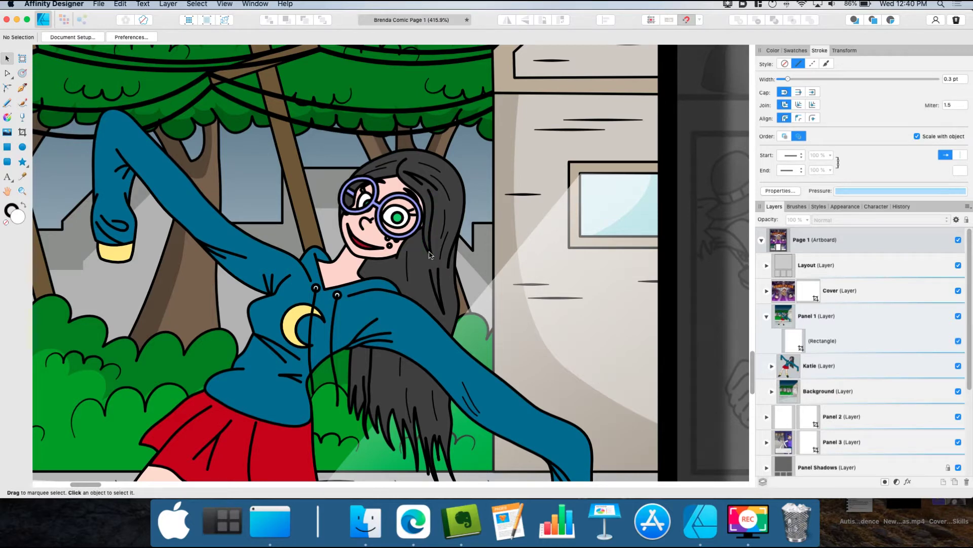
{"action": "scroll", "coordinate": [429, 255], "scroll_direction": "down", "scroll_amount": 5}
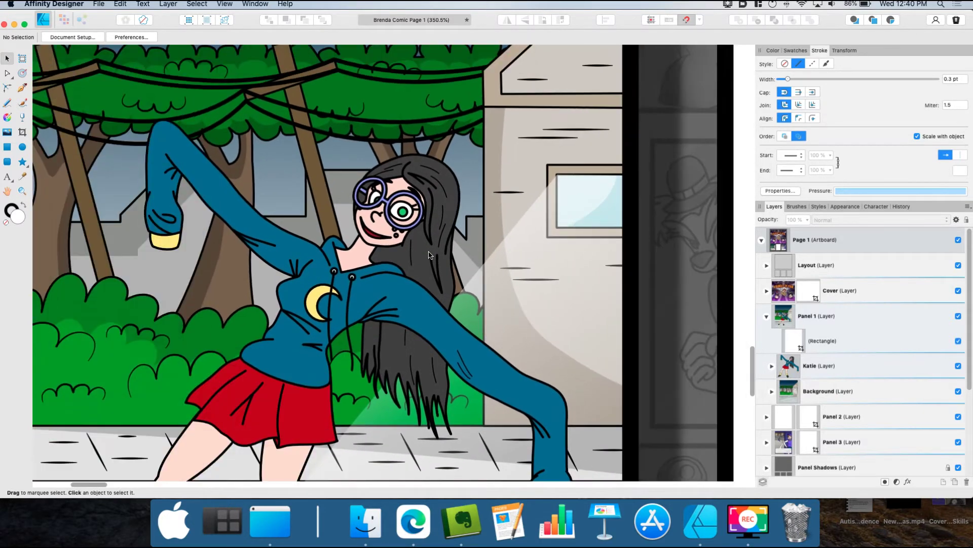
{"action": "scroll", "coordinate": [429, 255], "scroll_direction": "down", "scroll_amount": 8}
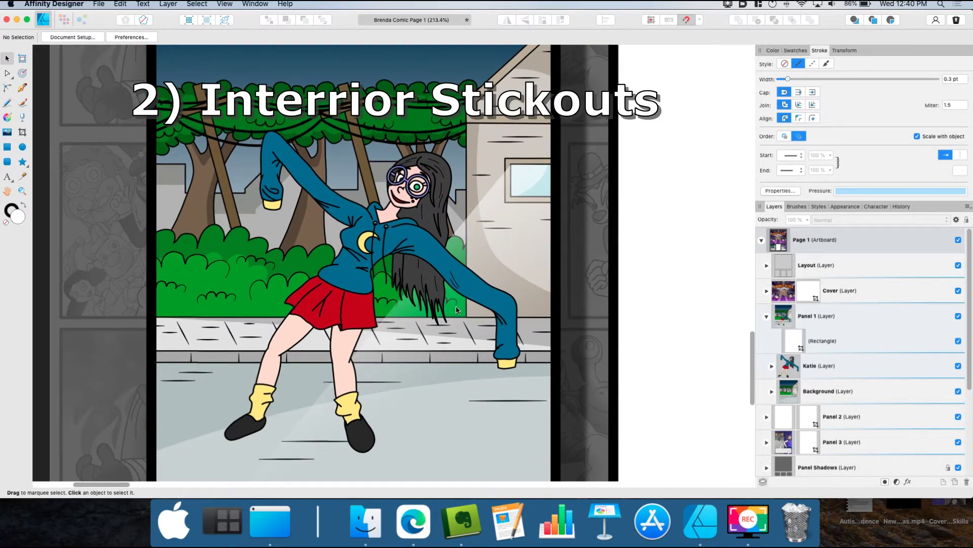
- Taper the longer crease at the lowered sleeve's bend by reducing the end of its stroke pressure profile to about half
{"action": "scroll", "coordinate": [511, 307], "scroll_direction": "up", "scroll_amount": 9}
{"action": "scroll", "coordinate": [511, 308], "scroll_direction": "up", "scroll_amount": 8}
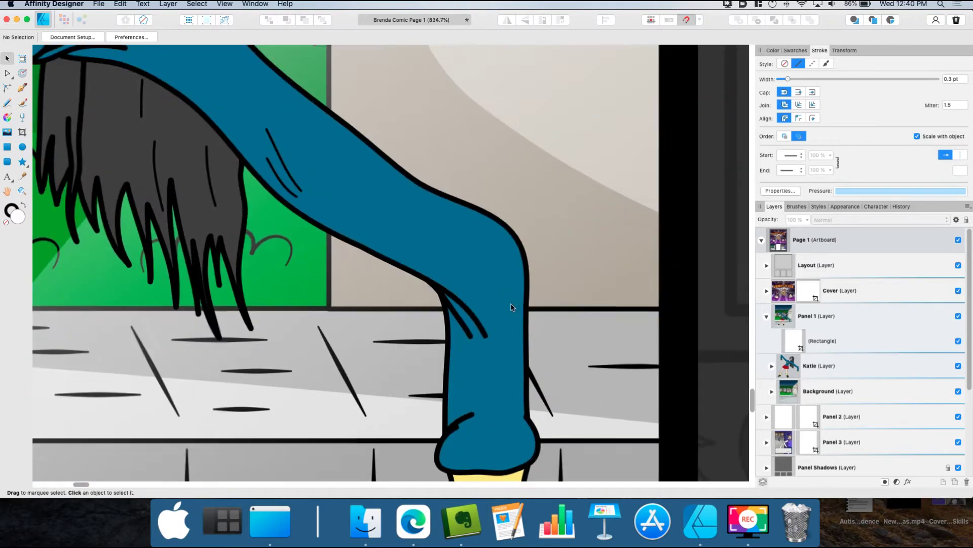
{"action": "left_click", "coordinate": [453, 312]}
{"action": "mouse_move", "coordinate": [440, 303]}
{"action": "left_mouse_down"}
{"action": "mouse_move", "coordinate": [448, 289]}
{"action": "mouse_move", "coordinate": [477, 284]}
{"action": "mouse_move", "coordinate": [439, 287]}
{"action": "left_mouse_up"}
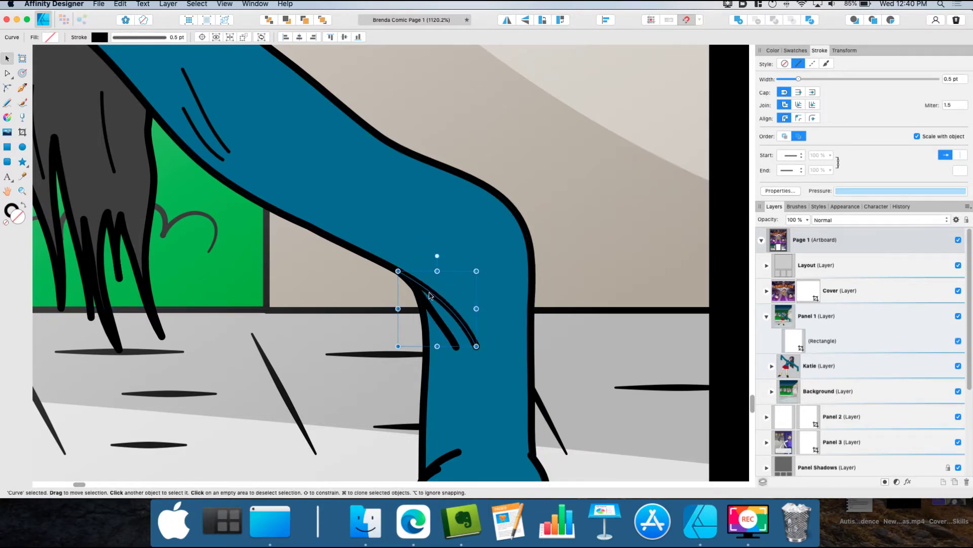
{"action": "left_click", "coordinate": [895, 191]}
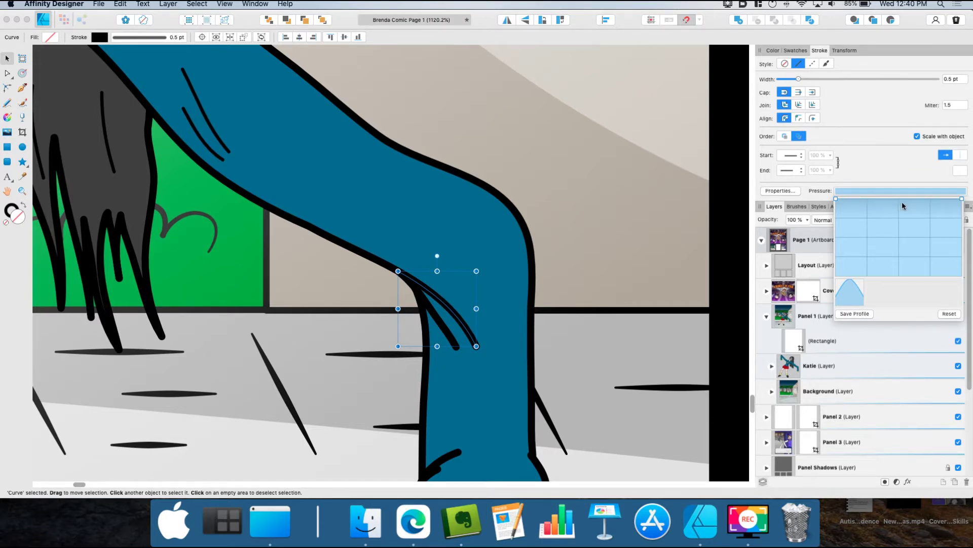
{"action": "mouse_move", "coordinate": [962, 200]}
{"action": "left_mouse_down"}
{"action": "mouse_move", "coordinate": [962, 247]}
{"action": "mouse_move", "coordinate": [961, 236]}
{"action": "left_mouse_up"}
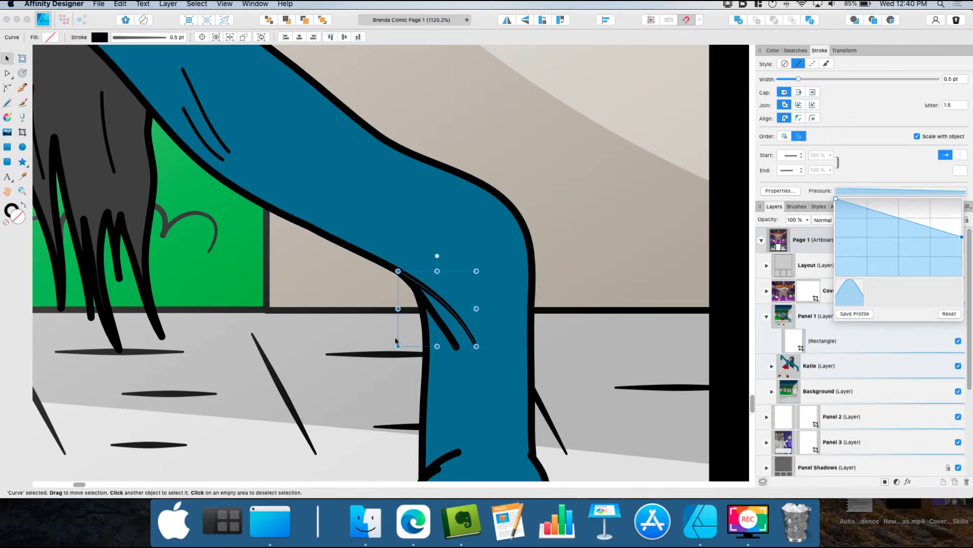
- Taper the shorter crease at the sleeve's bend by reducing the start of its pressure profile to about half, keeping the end full
{"action": "left_click", "coordinate": [440, 326]}
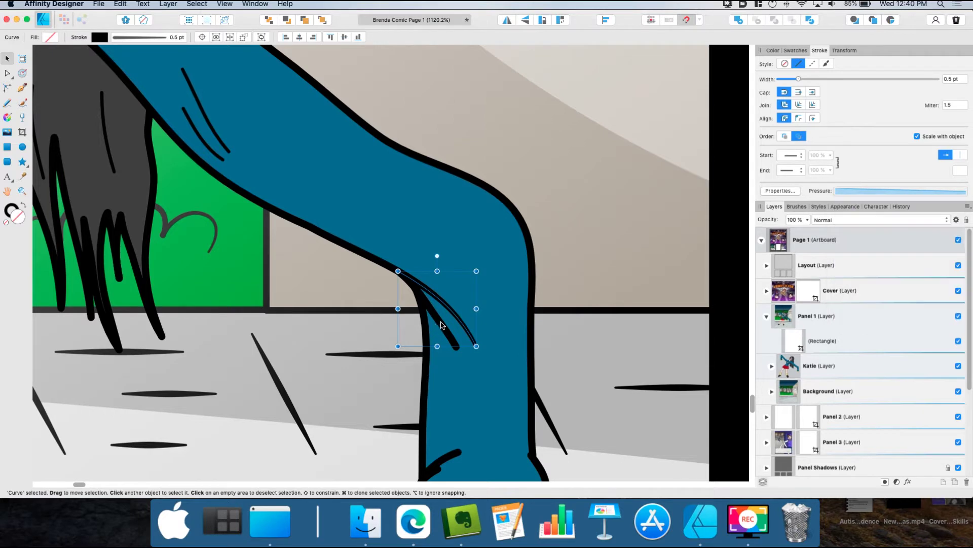
{"action": "left_click", "coordinate": [932, 193]}
{"action": "mouse_move", "coordinate": [962, 198]}
{"action": "left_mouse_down"}
{"action": "mouse_move", "coordinate": [963, 218]}
{"action": "mouse_move", "coordinate": [970, 195]}
{"action": "left_mouse_up"}
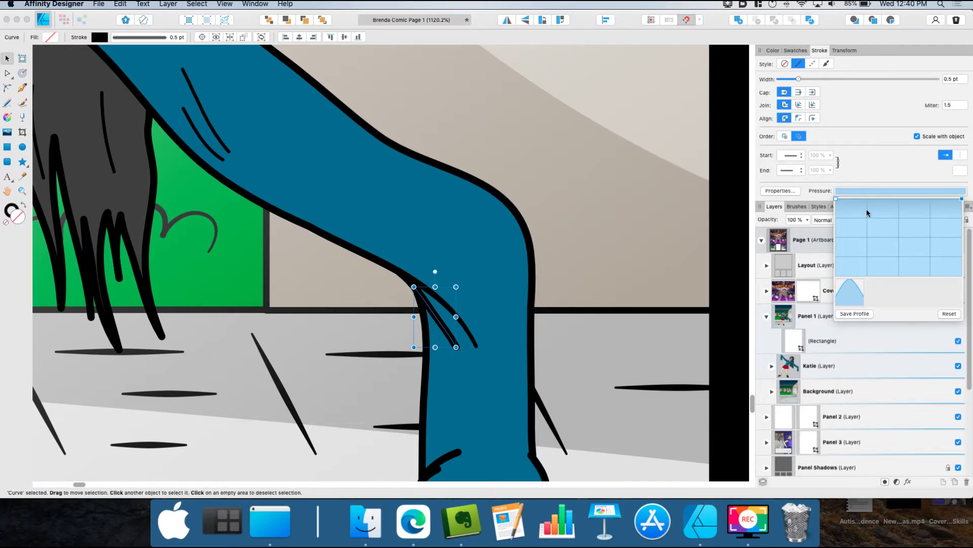
{"action": "left_click_drag", "start_coordinate": [837, 202], "coordinate": [836, 246]}
- Taper the crease line above the lowered sleeve's cuff by reducing its end pressure, and open the adjoining line's pressure profile
{"action": "scroll", "coordinate": [647, 238], "scroll_direction": "down", "scroll_amount": 5}
{"action": "scroll", "coordinate": [458, 319], "scroll_direction": "up", "scroll_amount": 3}
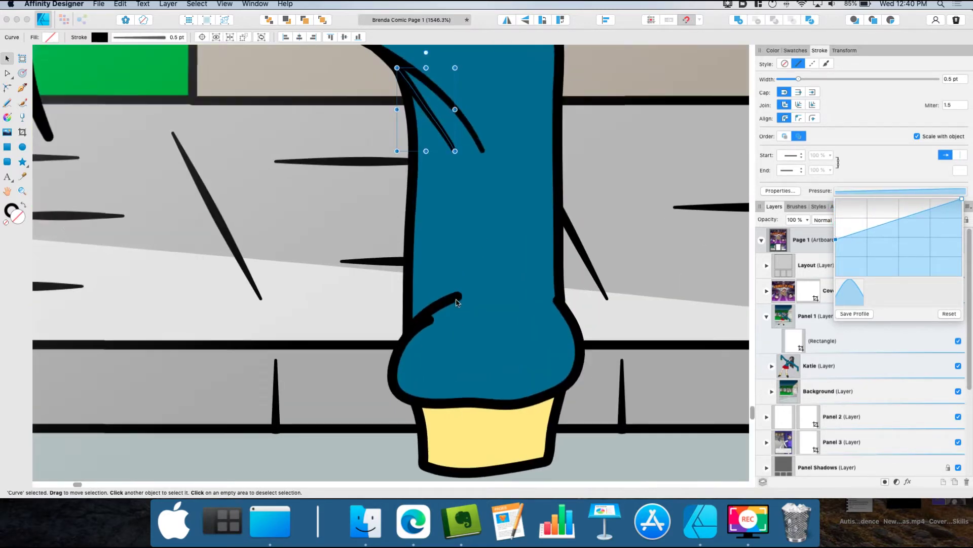
{"action": "left_click", "coordinate": [459, 298]}
{"action": "left_click", "coordinate": [458, 297]}
{"action": "left_click", "coordinate": [907, 192]}
{"action": "left_click_drag", "start_coordinate": [962, 199], "coordinate": [963, 242]}
{"action": "left_click", "coordinate": [430, 320]}
{"action": "left_click", "coordinate": [920, 192]}
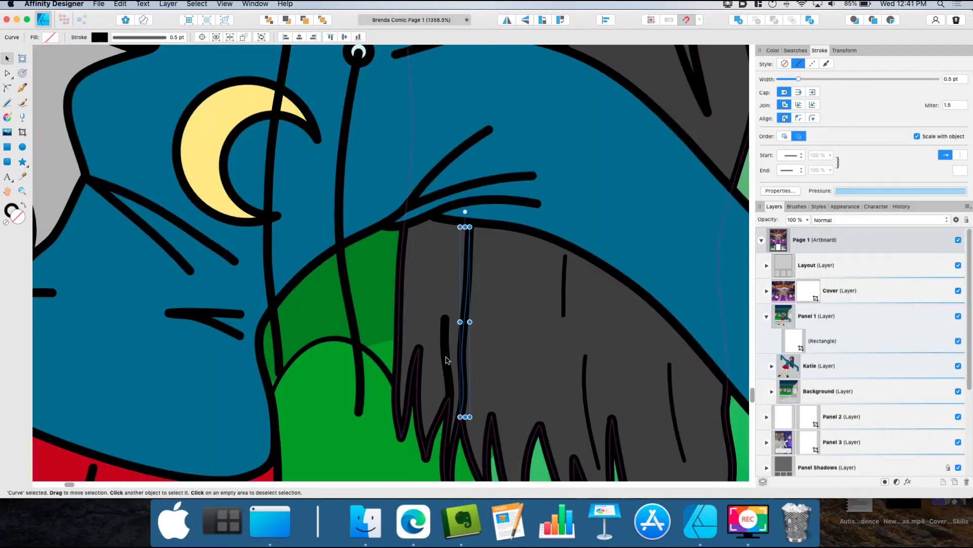
- Taper the two hair lines under the arm, lowering the long line's end pressure and the short line's start pressure
{"action": "left_click", "coordinate": [900, 191]}
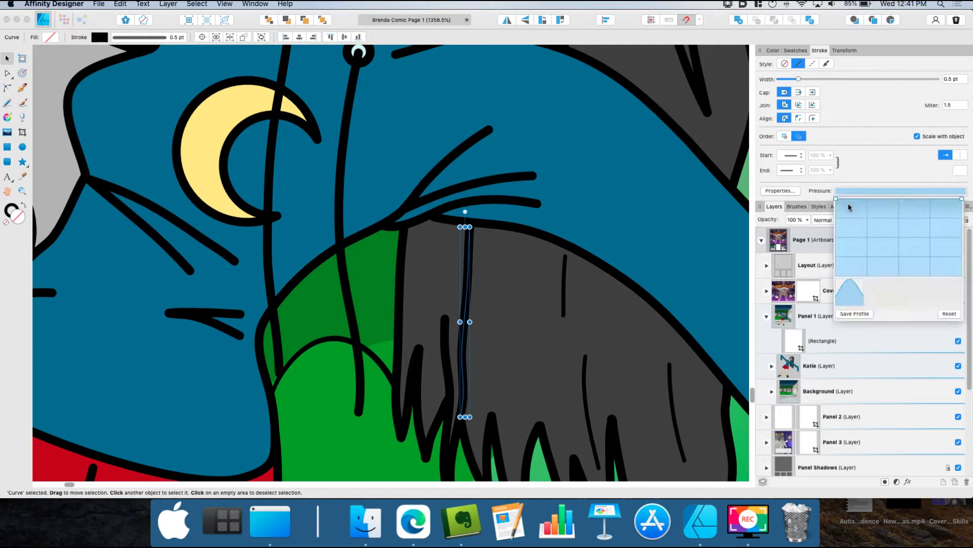
{"action": "left_click_drag", "start_coordinate": [836, 199], "coordinate": [843, 155]}
{"action": "left_click_drag", "start_coordinate": [962, 201], "coordinate": [955, 251]}
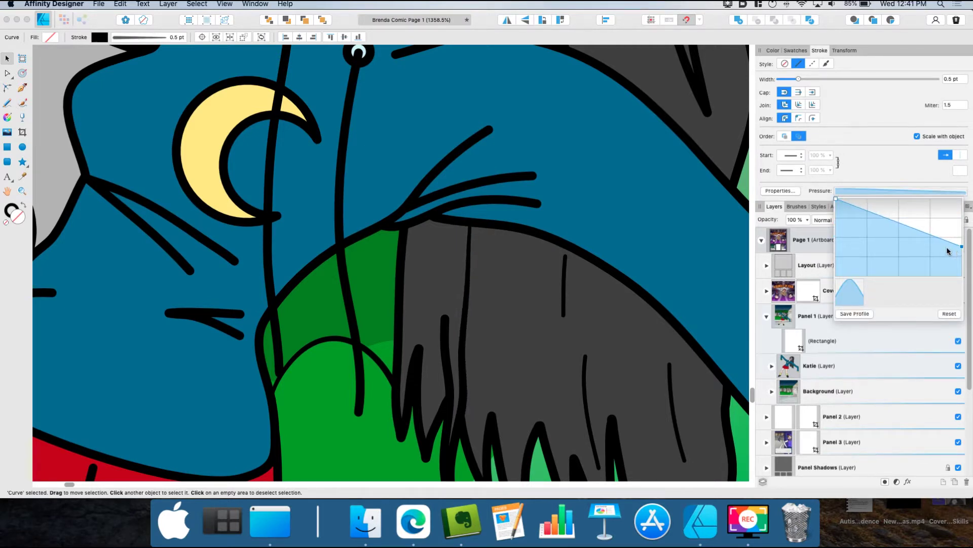
{"action": "left_click", "coordinate": [444, 338]}
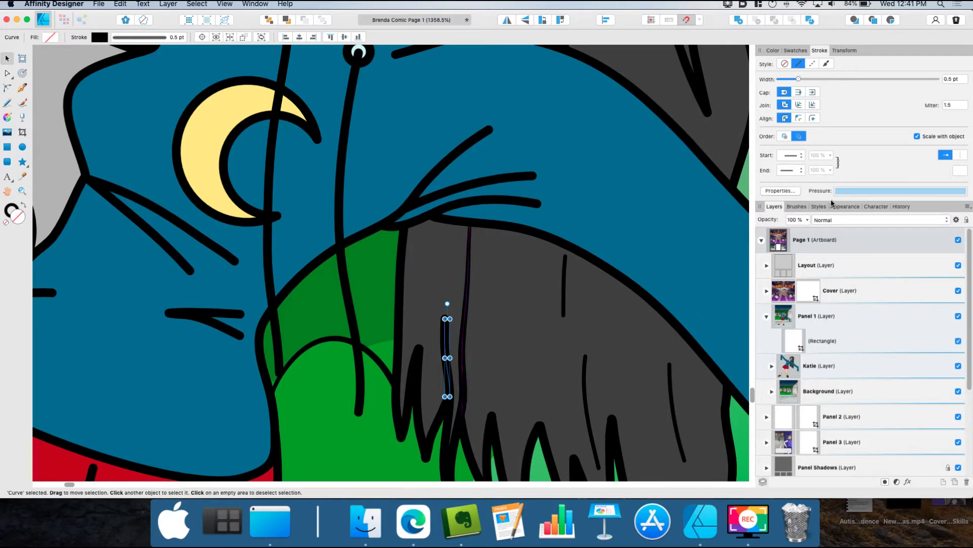
{"action": "left_click", "coordinate": [843, 191]}
{"action": "left_click_drag", "start_coordinate": [835, 201], "coordinate": [835, 253]}
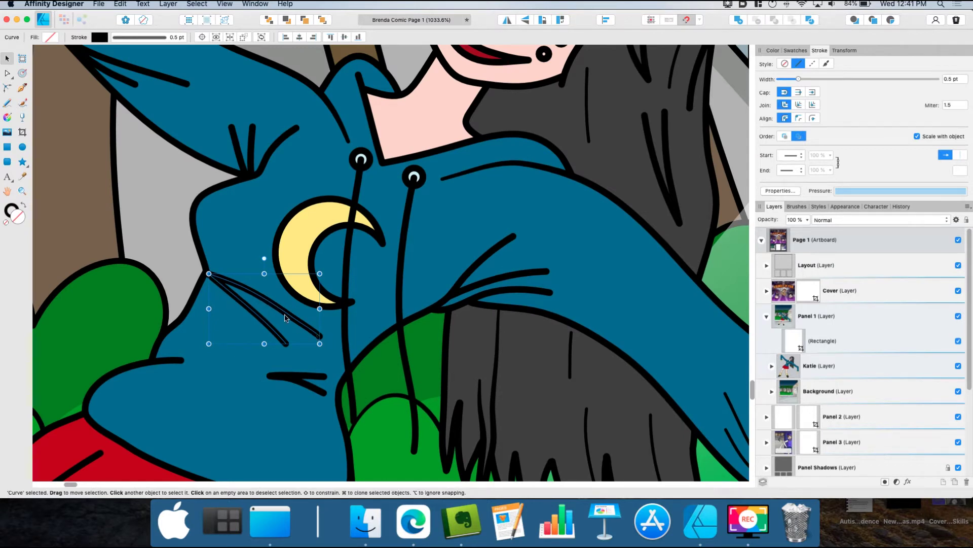
- Taper both ends of the paired torso creases beside the moon emblem, using about half pressure at the ends and full pressure midway
{"action": "left_click", "coordinate": [901, 192]}
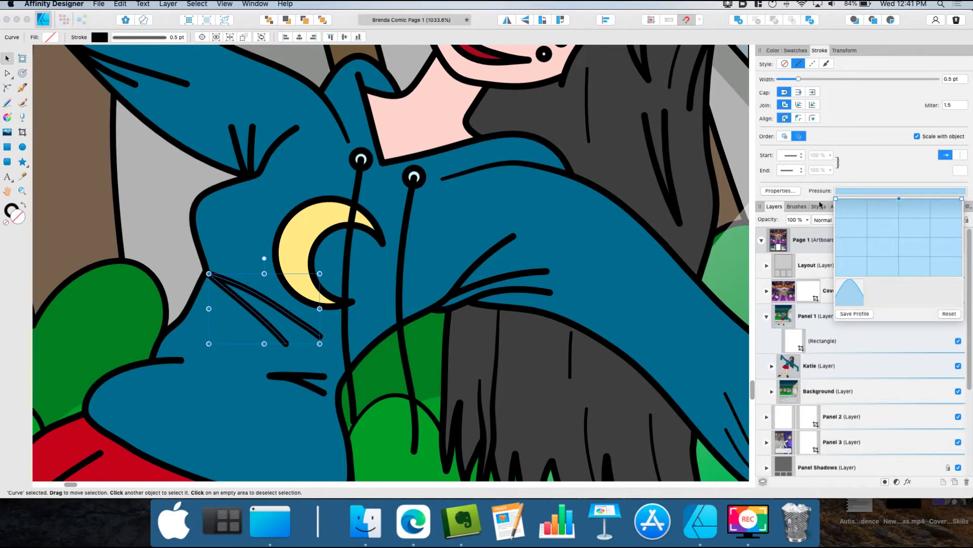
{"action": "left_click_drag", "start_coordinate": [834, 199], "coordinate": [837, 240]}
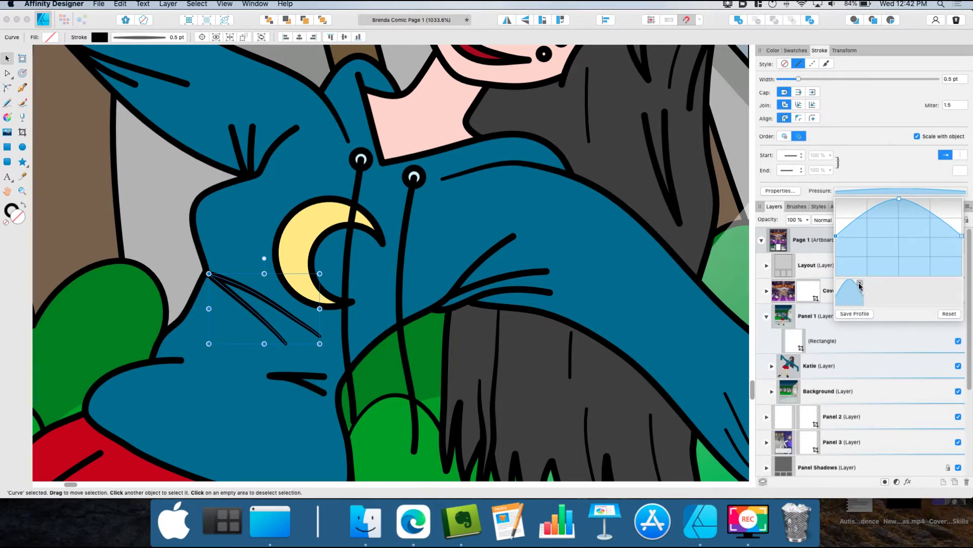
{"action": "left_click", "coordinate": [861, 284]}
{"action": "left_click", "coordinate": [858, 285]}
- Apply the saved bell-shaped pressure profile to the short paired waist creases and the diagonal skirt fold
{"action": "left_click", "coordinate": [305, 379]}
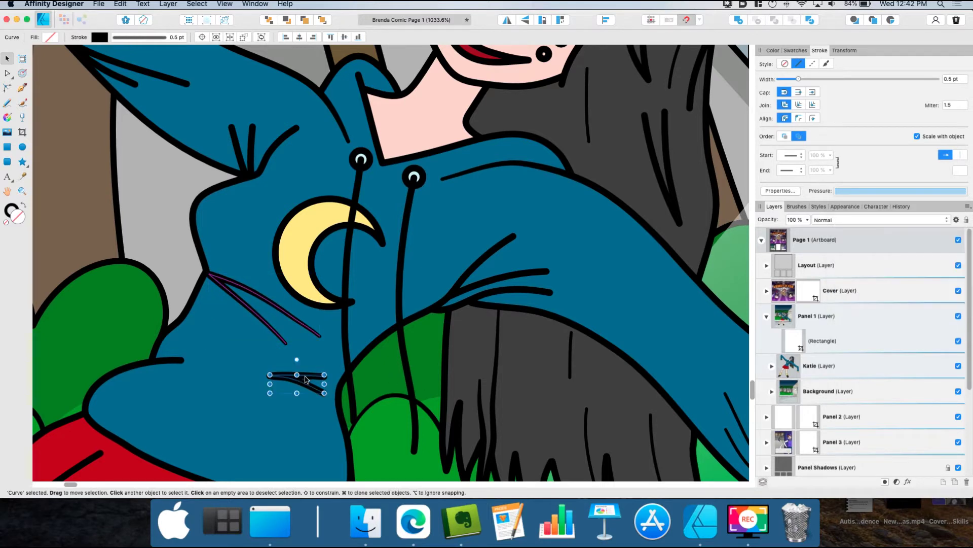
{"action": "left_click", "coordinate": [920, 195]}
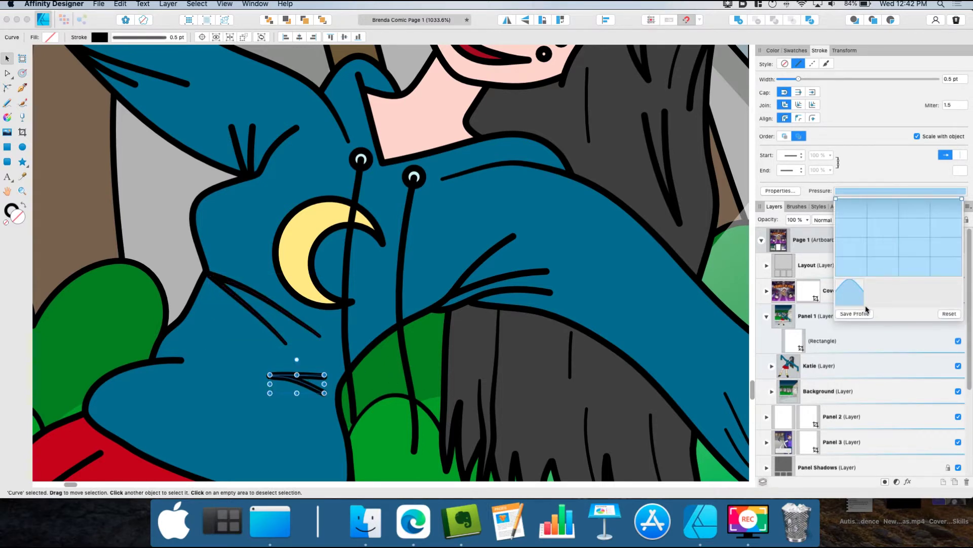
{"action": "left_click", "coordinate": [848, 295]}
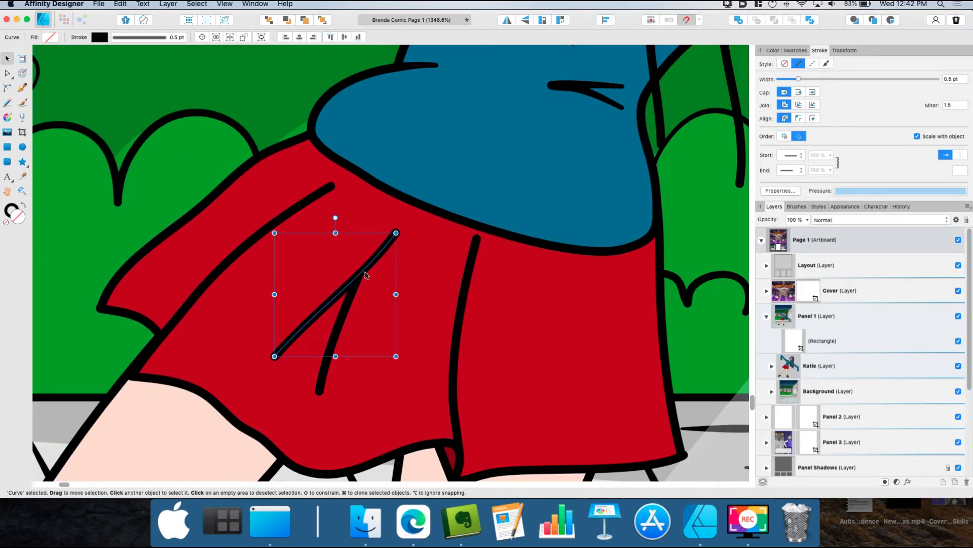
{"action": "left_click", "coordinate": [896, 195]}
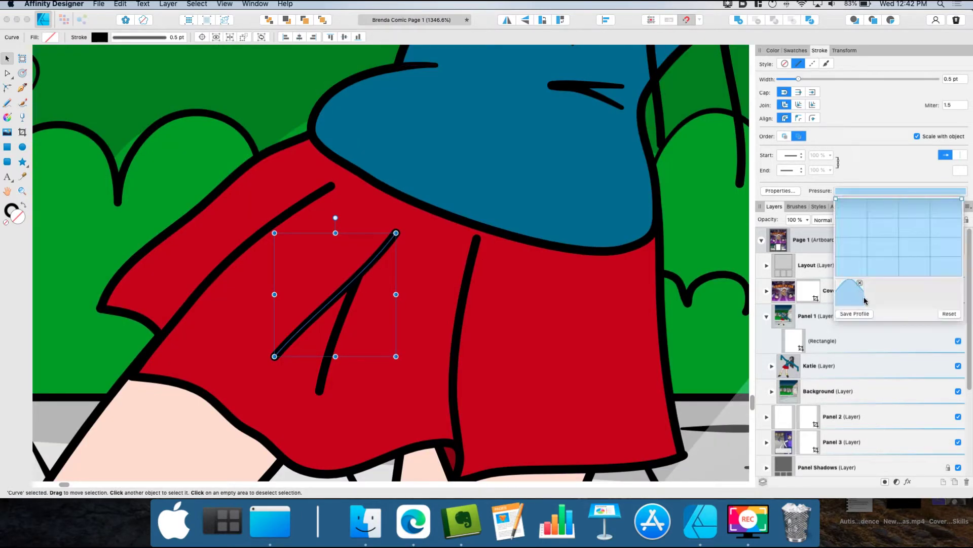
{"action": "left_click", "coordinate": [848, 293]}
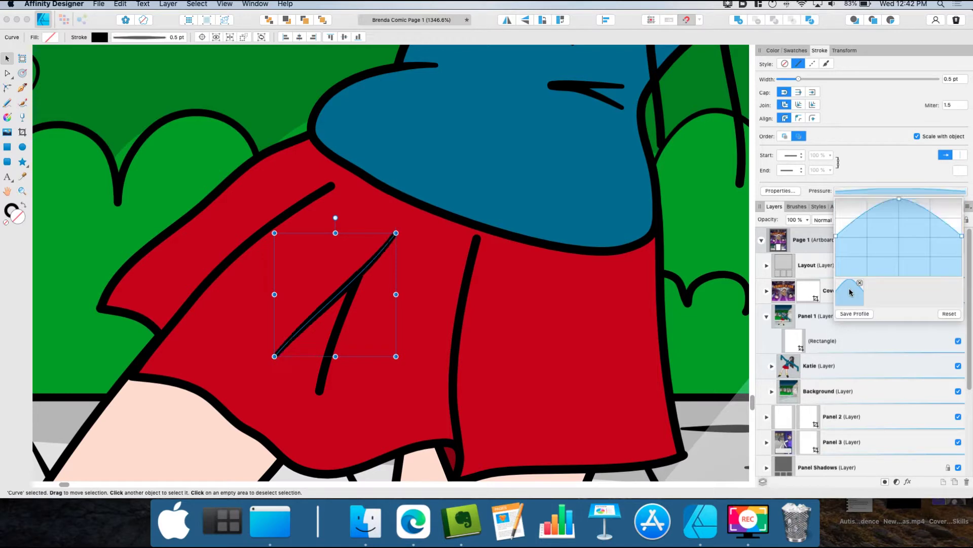
- Taper the short branching skirt fold by reducing its end pressure to about 40%, and save the declining profile
{"action": "left_click", "coordinate": [346, 314]}
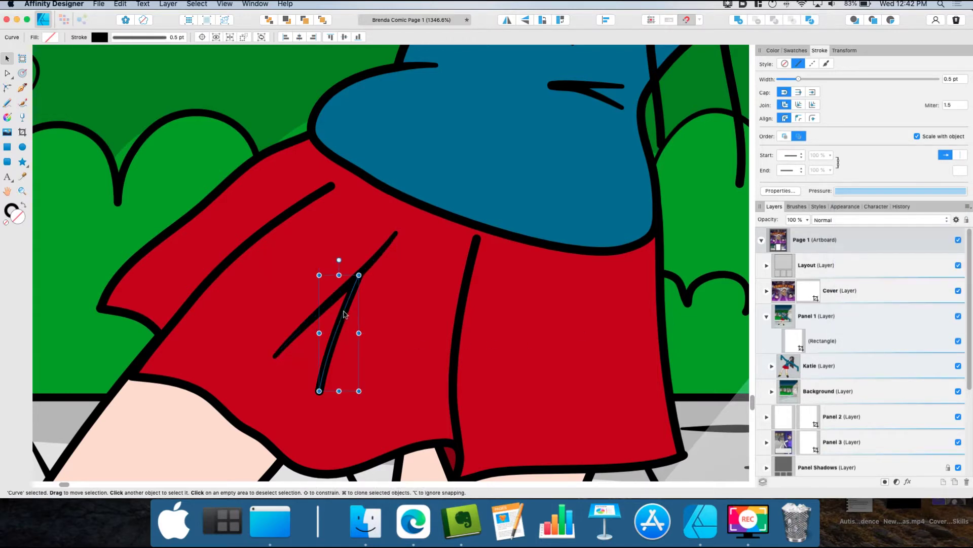
{"action": "left_click", "coordinate": [926, 195]}
{"action": "mouse_move", "coordinate": [837, 201]}
{"action": "left_mouse_down"}
{"action": "mouse_move", "coordinate": [837, 218]}
{"action": "mouse_move", "coordinate": [837, 198]}
{"action": "left_mouse_up"}
{"action": "left_click_drag", "start_coordinate": [962, 200], "coordinate": [959, 249]}
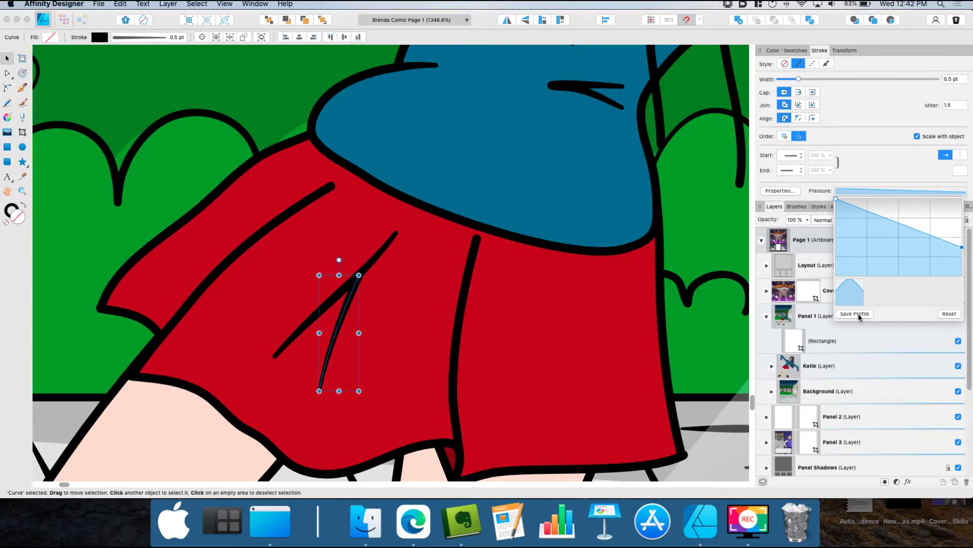
- Apply the saved declining pressure profile to the long curved skirt fold, and select the near-vertical fold in the skirt's middle
{"action": "left_click", "coordinate": [300, 206]}
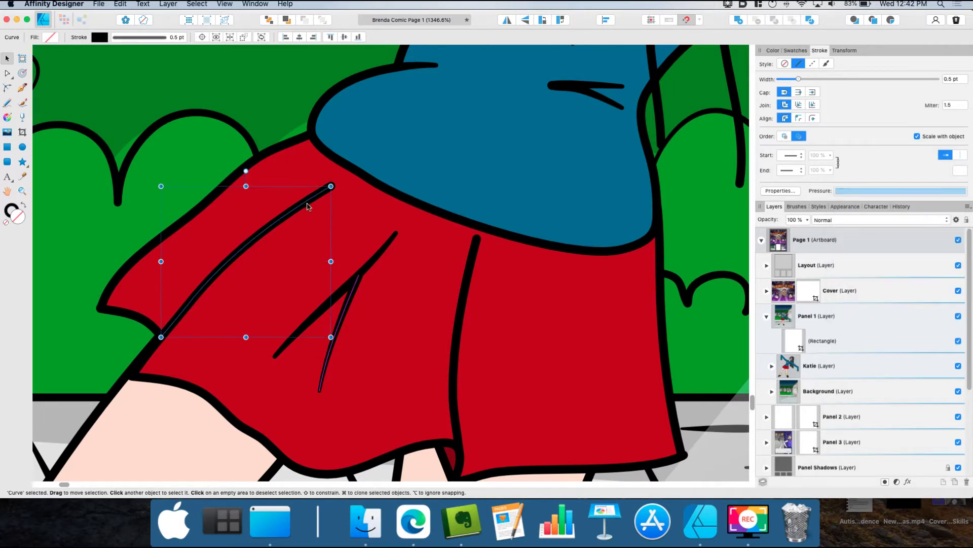
{"action": "left_click", "coordinate": [906, 191]}
{"action": "left_click", "coordinate": [876, 300]}
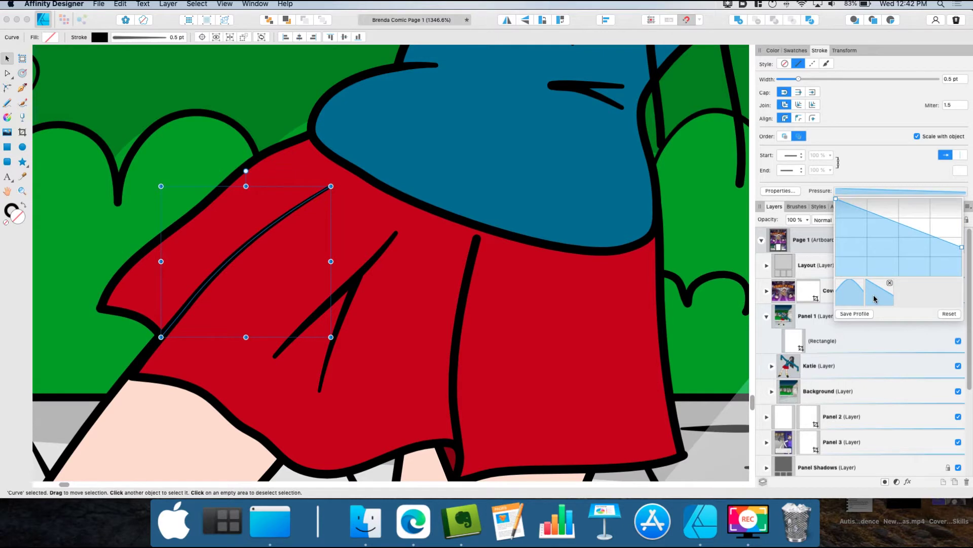
{"action": "left_click", "coordinate": [477, 271]}
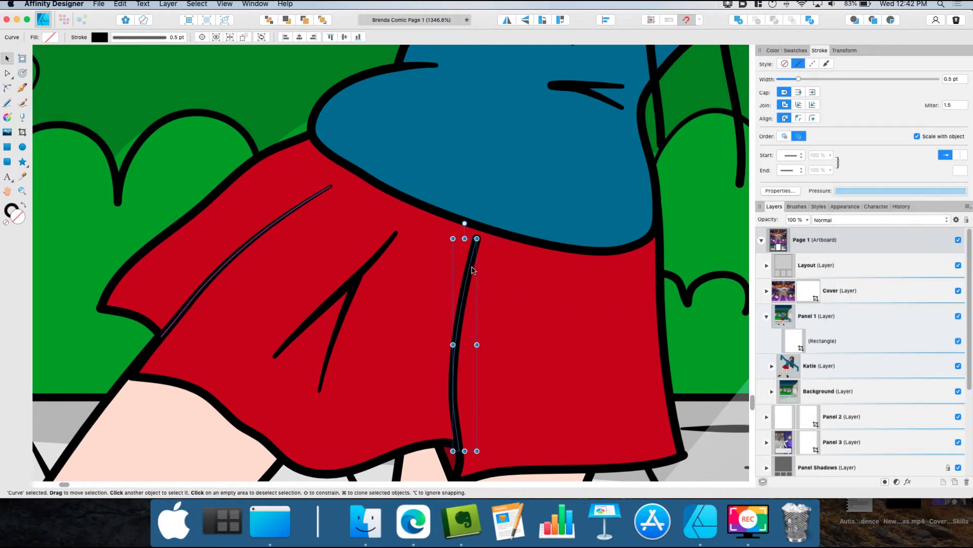
- Try the saved declining pressure profile on the near-vertical skirt fold and undo it
{"action": "left_click", "coordinate": [892, 188]}
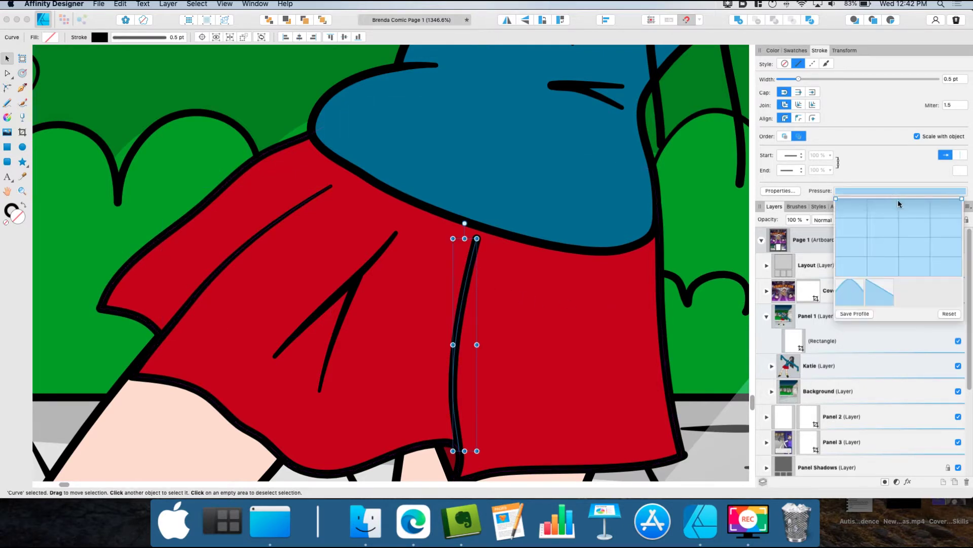
{"action": "left_click", "coordinate": [878, 292]}
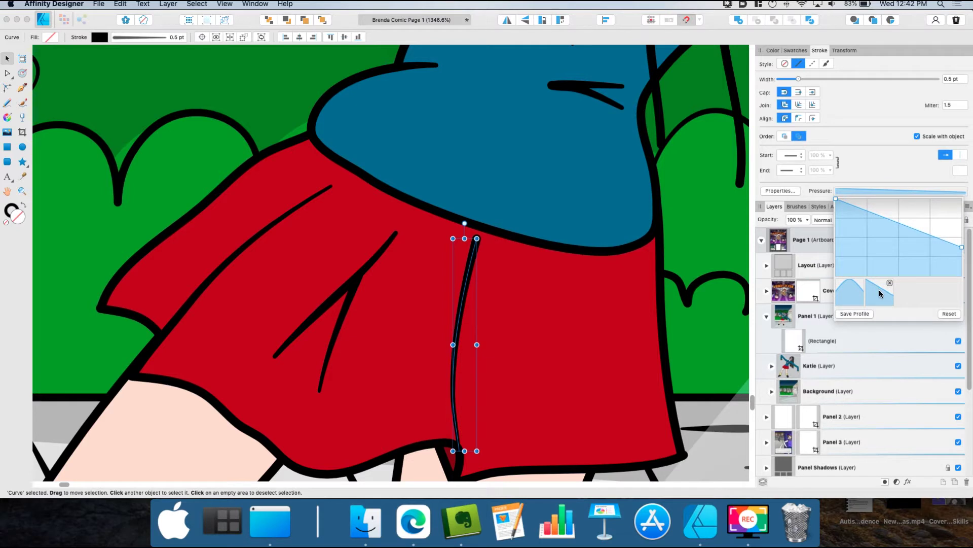
{"action": "key", "text": "super+z"}
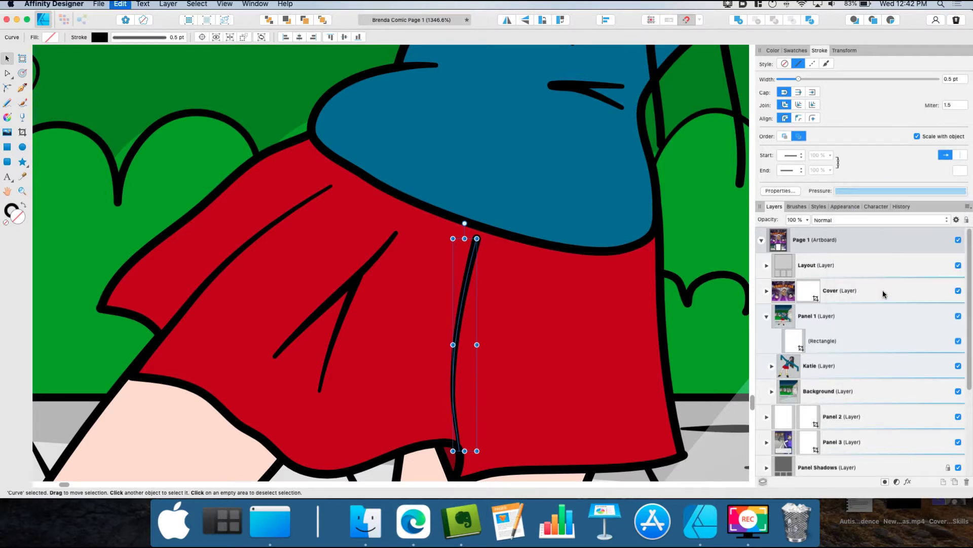
- Reduce the near-vertical skirt fold's start pressure to about one third with a full end, and save the rising profile
{"action": "left_click", "coordinate": [911, 191]}
{"action": "left_click_drag", "start_coordinate": [836, 199], "coordinate": [830, 255]}
{"action": "left_click", "coordinate": [862, 315]}
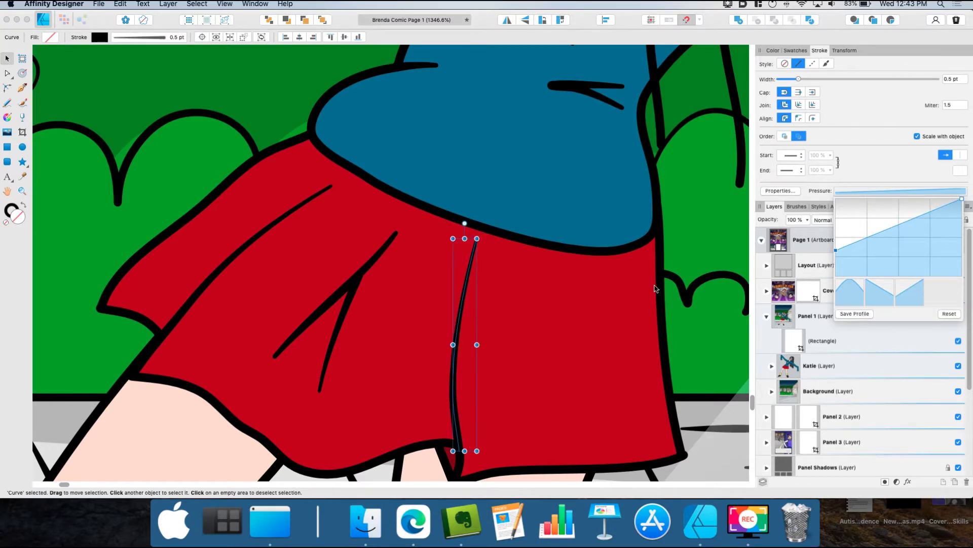
- Examine the socks, hair strands and lowered sleeve up close, checking the stroke settings of the longer mid-sleeve crease
{"action": "scroll", "coordinate": [472, 379], "scroll_direction": "down", "scroll_amount": 5}
{"action": "scroll", "coordinate": [473, 378], "scroll_direction": "up", "scroll_amount": 5}
{"action": "scroll", "coordinate": [471, 377], "scroll_direction": "right", "scroll_amount": 2}
{"action": "scroll", "coordinate": [469, 374], "scroll_direction": "down", "scroll_amount": 1}
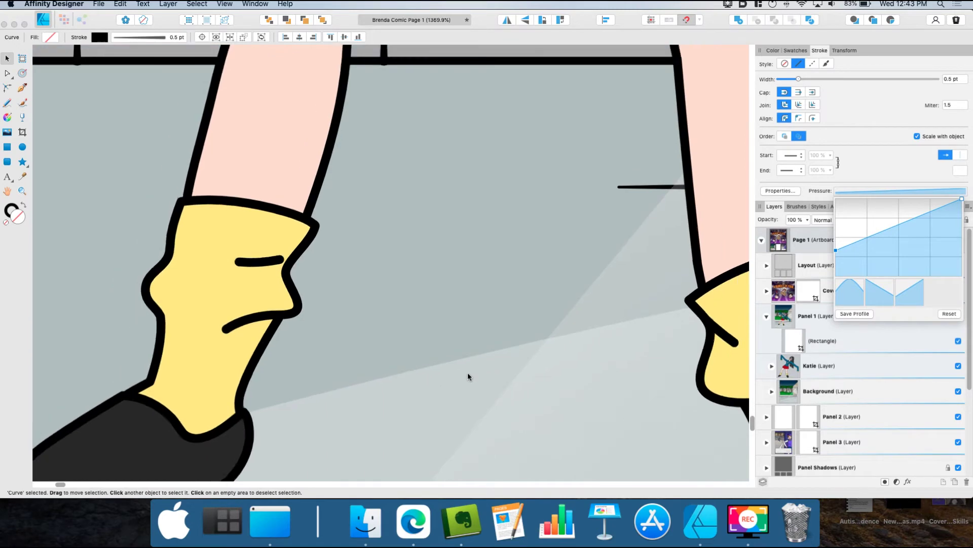
{"action": "scroll", "coordinate": [467, 376], "scroll_direction": "down", "scroll_amount": 4}
{"action": "scroll", "coordinate": [467, 376], "scroll_direction": "up", "scroll_amount": 3}
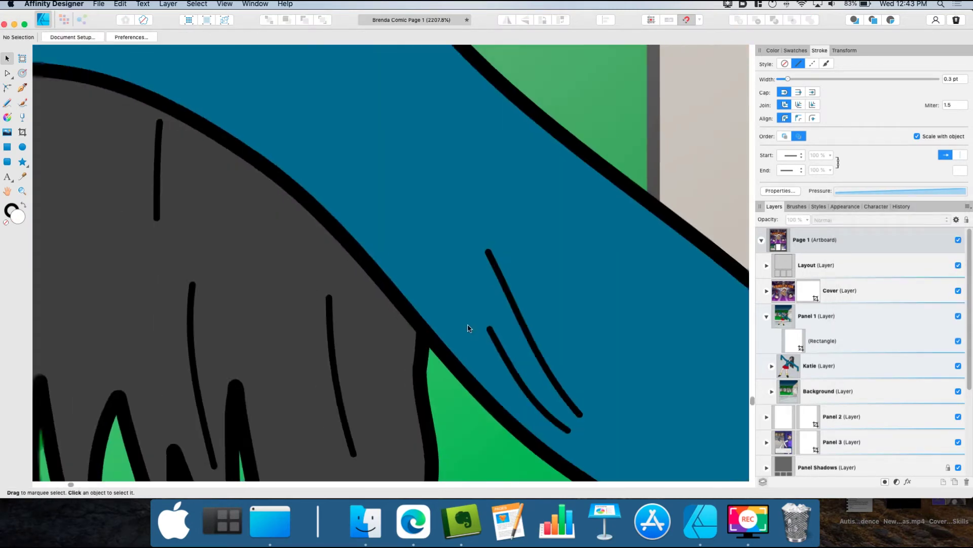
{"action": "scroll", "coordinate": [446, 325], "scroll_direction": "down", "scroll_amount": 3}
{"action": "scroll", "coordinate": [445, 324], "scroll_direction": "down", "scroll_amount": 3}
{"action": "scroll", "coordinate": [445, 325], "scroll_direction": "up", "scroll_amount": 2}
{"action": "scroll", "coordinate": [445, 326], "scroll_direction": "up", "scroll_amount": 2}
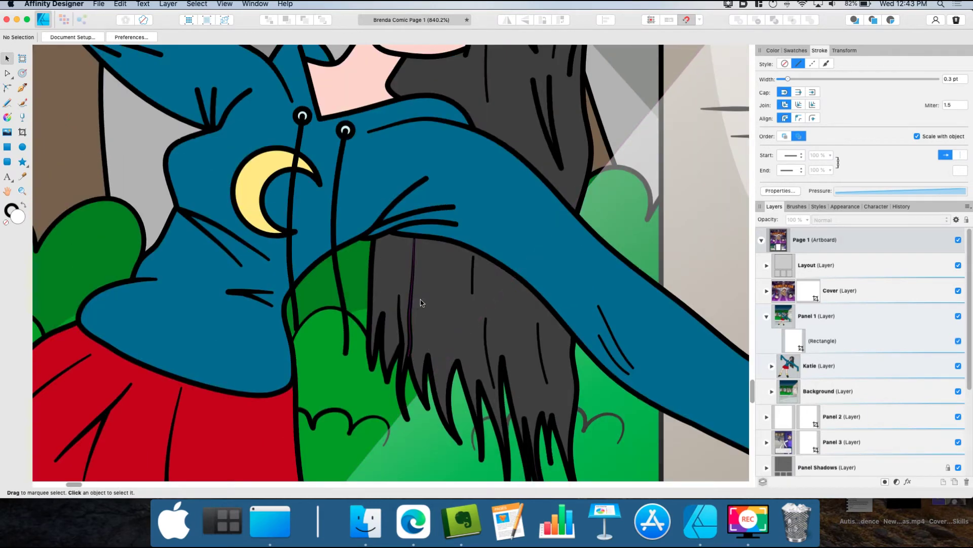
{"action": "scroll", "coordinate": [643, 359], "scroll_direction": "up", "scroll_amount": 6}
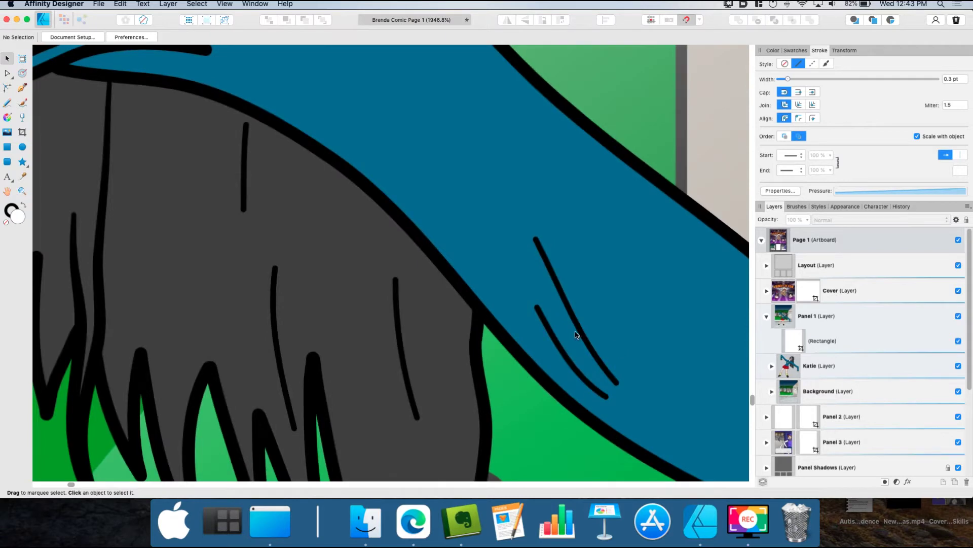
{"action": "left_click", "coordinate": [576, 335]}
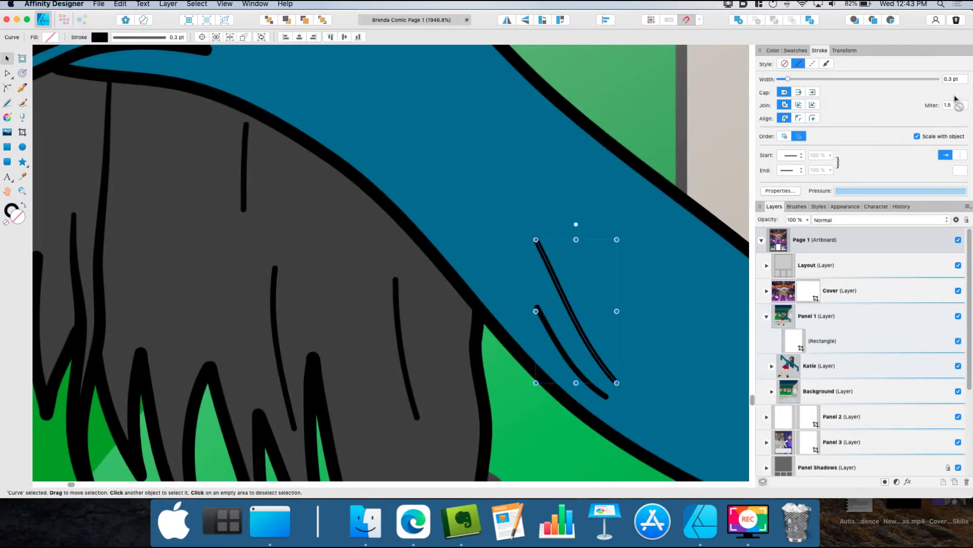
- Set the stroke width of the upper crease on the left sock to 0.3 pt
{"action": "scroll", "coordinate": [550, 243], "scroll_direction": "down", "scroll_amount": 5}
{"action": "scroll", "coordinate": [548, 242], "scroll_direction": "down", "scroll_amount": 4}
{"action": "scroll", "coordinate": [451, 335], "scroll_direction": "up", "scroll_amount": 4}
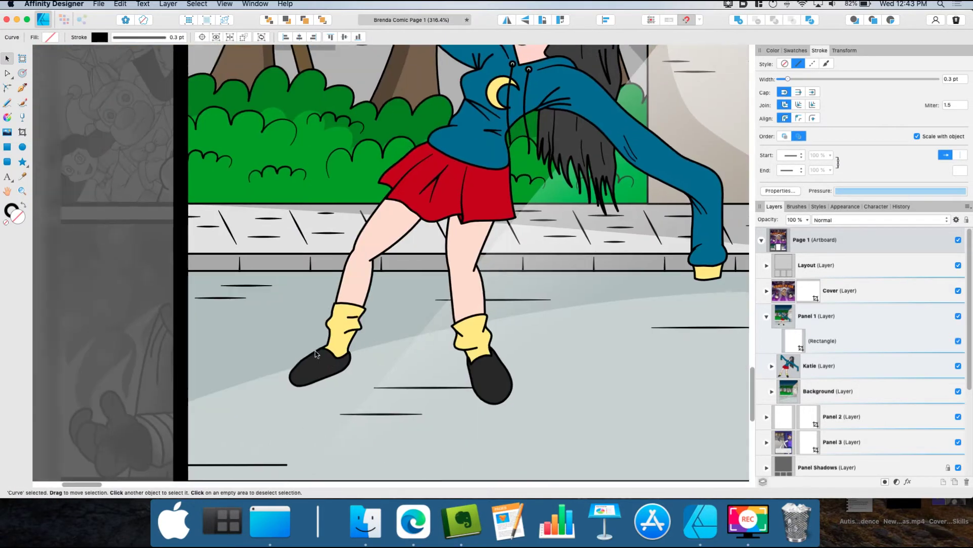
{"action": "scroll", "coordinate": [449, 330], "scroll_direction": "up", "scroll_amount": 2}
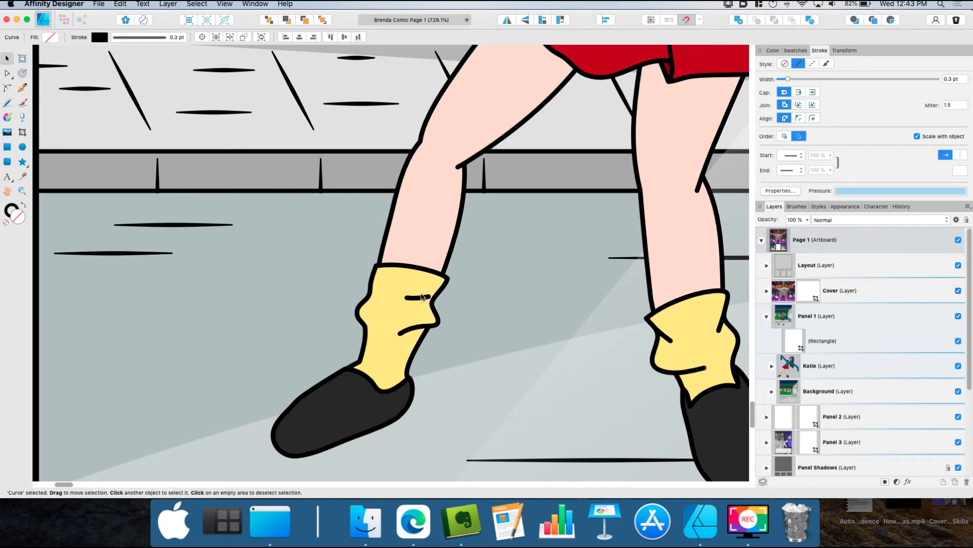
{"action": "left_click", "coordinate": [419, 298]}
{"action": "left_click", "coordinate": [963, 80]}
{"action": "left_click_drag", "start_coordinate": [963, 79], "coordinate": [897, 70]}
{"action": "type", "text": "0.3"}
{"action": "key", "text": "Return"}
- Apply the saved declining pressure profile to the lower crease of the left sock
{"action": "left_click", "coordinate": [412, 331]}
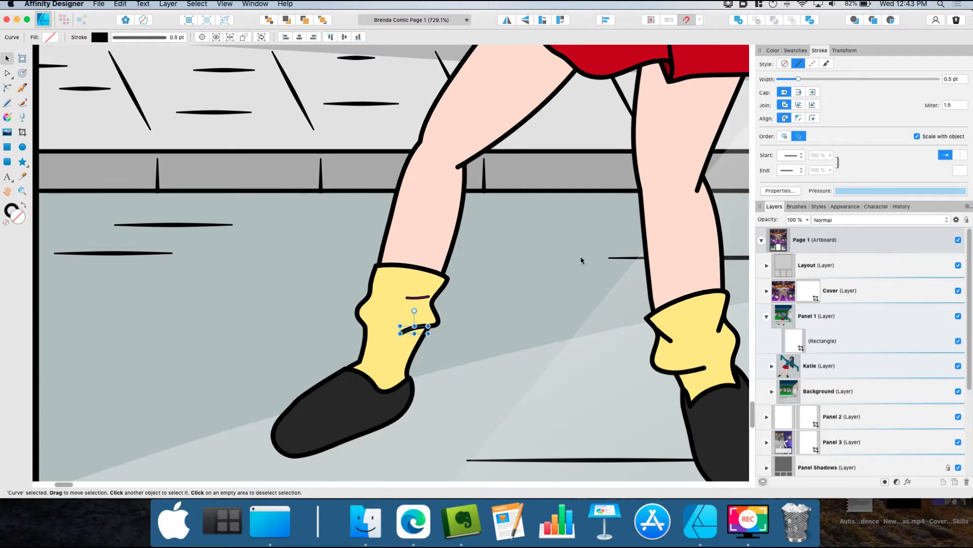
{"action": "left_click", "coordinate": [879, 191]}
{"action": "left_click", "coordinate": [906, 300]}
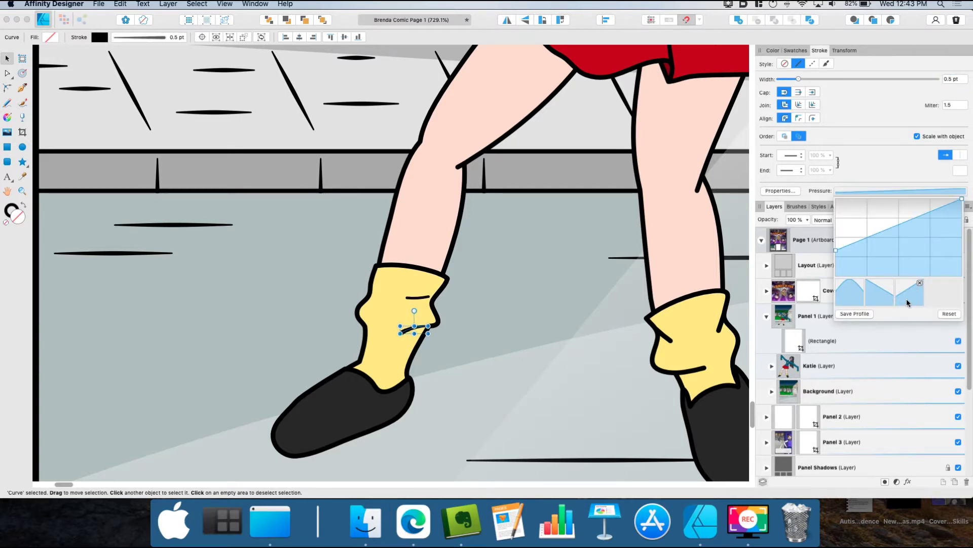
{"action": "left_click", "coordinate": [881, 297]}
- Apply the saved declining pressure profile to the two upper creases and the lower crease of the right sock, and clear the selection
{"action": "left_click", "coordinate": [664, 335]}
{"action": "left_click", "coordinate": [722, 324], "text": "shift"}
{"action": "left_click", "coordinate": [901, 191]}
{"action": "left_click", "coordinate": [879, 291]}
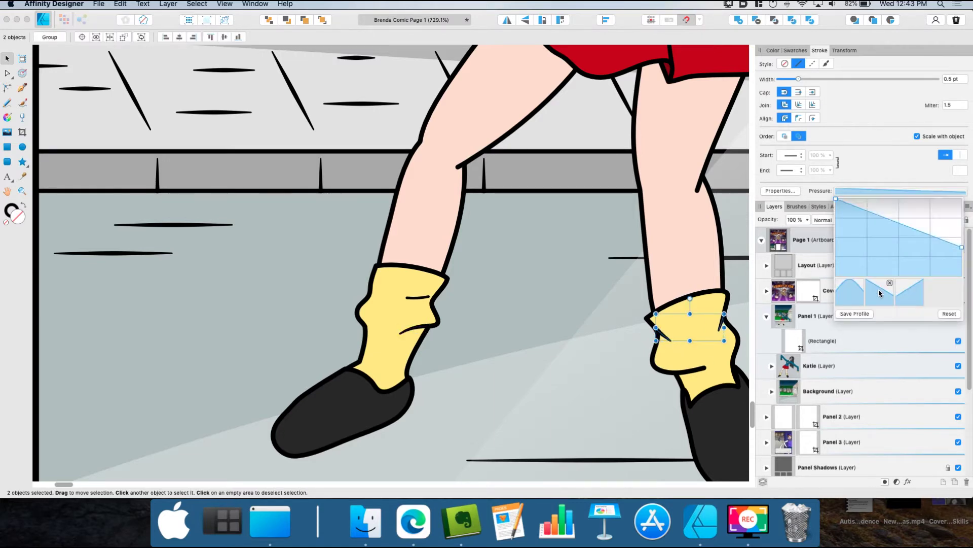
{"action": "left_click", "coordinate": [692, 370]}
{"action": "left_click", "coordinate": [901, 191]}
{"action": "left_click", "coordinate": [880, 292]}
{"action": "scroll", "coordinate": [647, 287], "scroll_direction": "down", "scroll_amount": 5}
{"action": "scroll", "coordinate": [647, 288], "scroll_direction": "up", "scroll_amount": 4}
{"action": "key", "text": "Escape"}
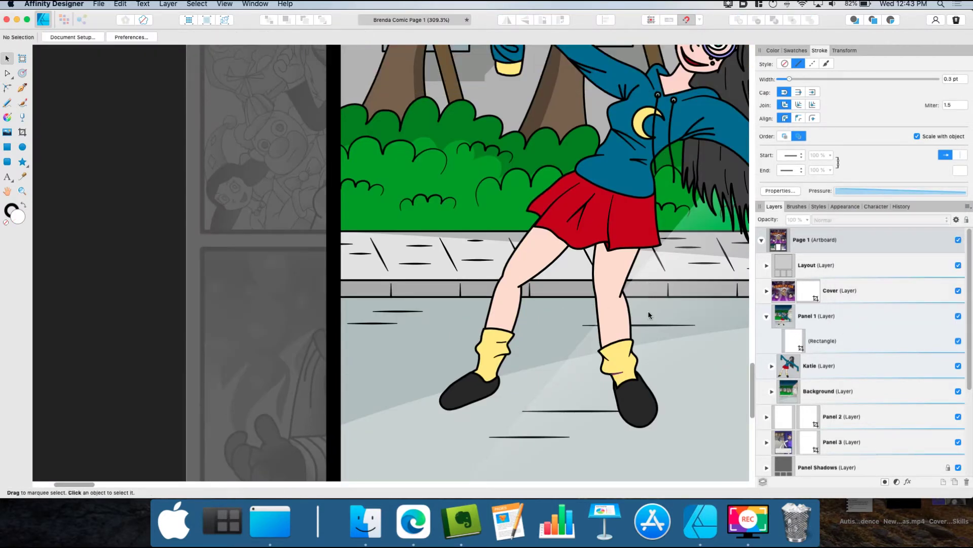
- Apply the saved rising pressure profile to the two short armpit creases of the raised sleeve
{"action": "scroll", "coordinate": [648, 310], "scroll_direction": "right", "scroll_amount": 3}
{"action": "scroll", "coordinate": [590, 373], "scroll_direction": "up", "scroll_amount": 2}
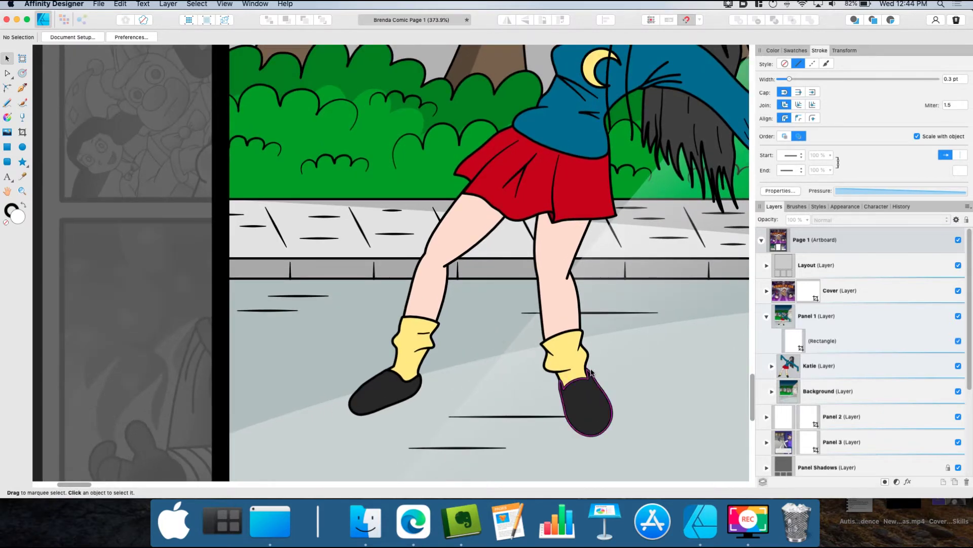
{"action": "scroll", "coordinate": [591, 373], "scroll_direction": "up", "scroll_amount": 10}
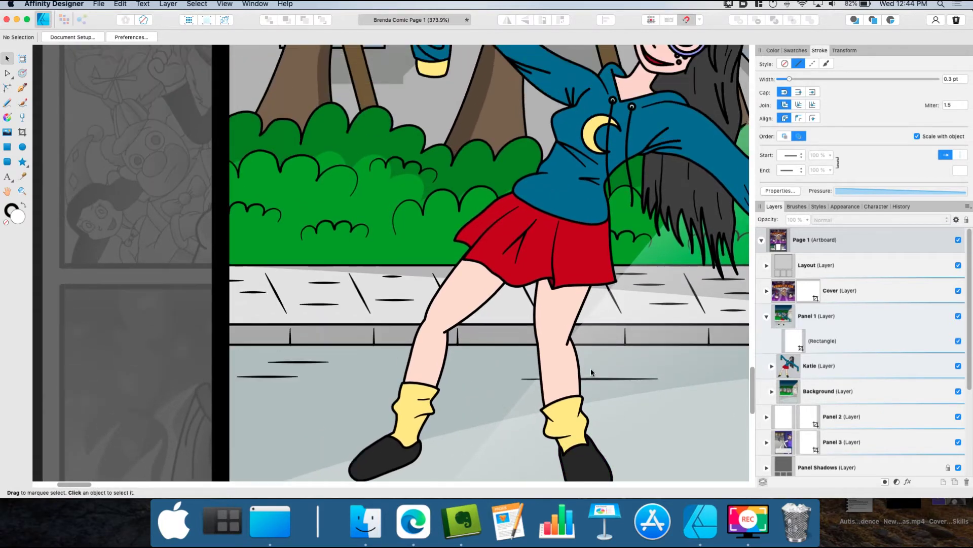
{"action": "scroll", "coordinate": [591, 373], "scroll_direction": "up", "scroll_amount": 10}
{"action": "left_click", "coordinate": [492, 310]}
{"action": "left_click", "coordinate": [469, 318], "text": "shift"}
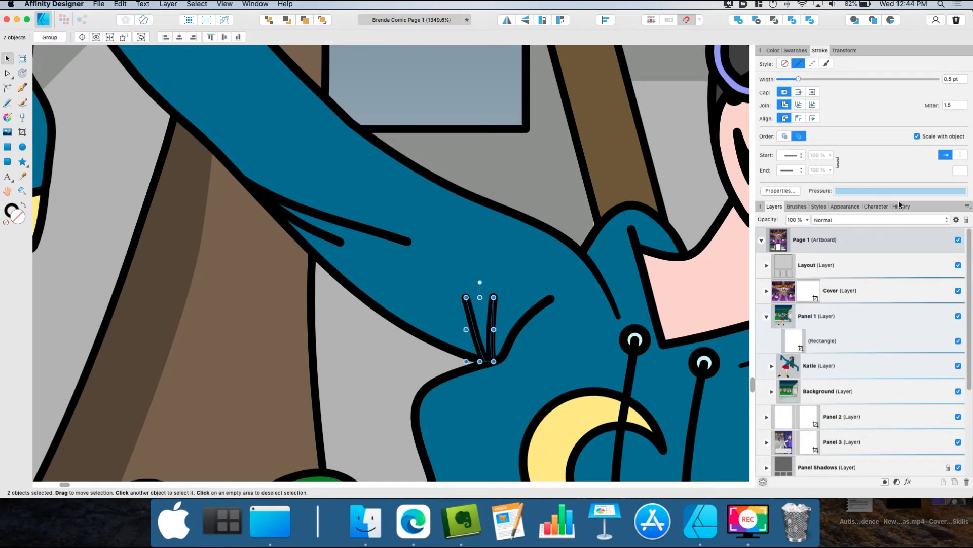
{"action": "left_click", "coordinate": [877, 192]}
{"action": "left_click", "coordinate": [881, 299]}
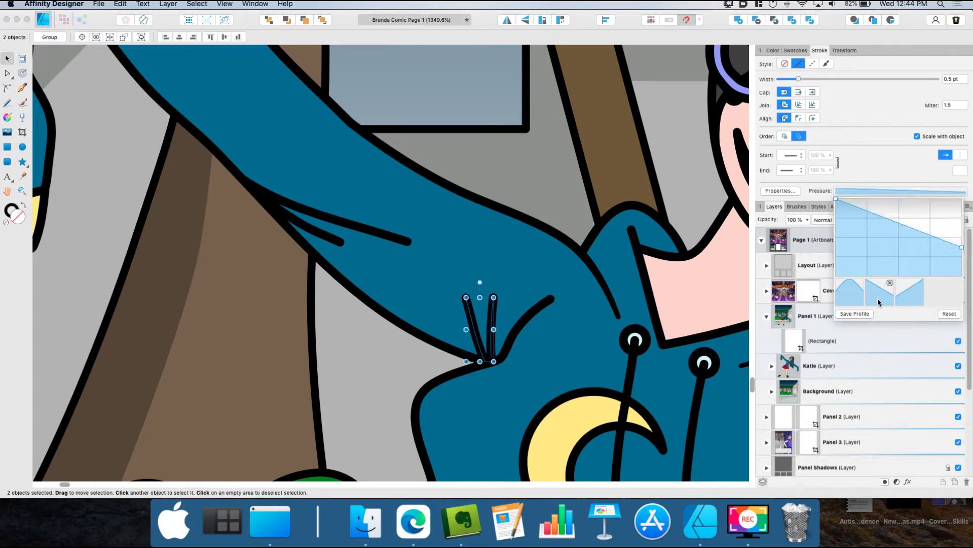
{"action": "left_click", "coordinate": [917, 302]}
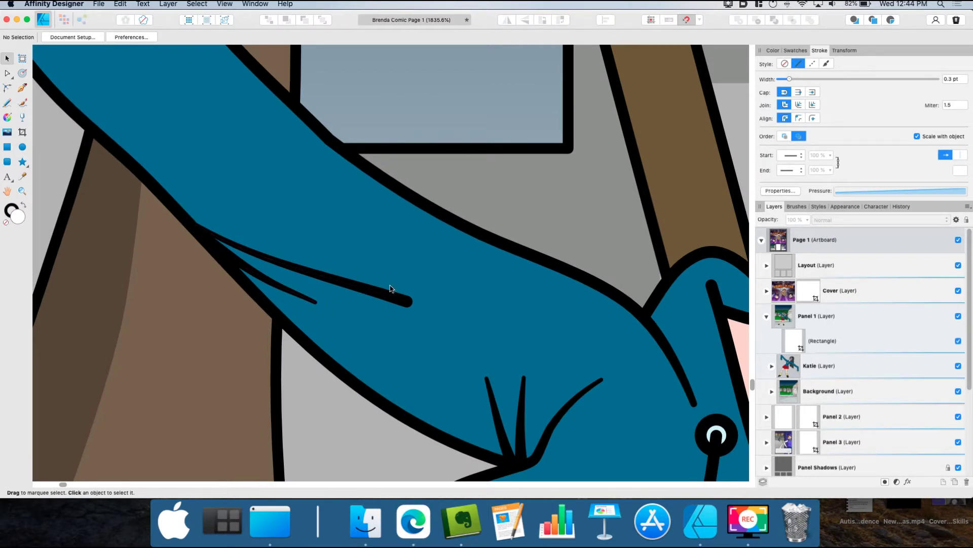
- Apply the saved declining pressure profile to the longer crease at the middle of the raised sleeve
{"action": "left_click", "coordinate": [381, 300]}
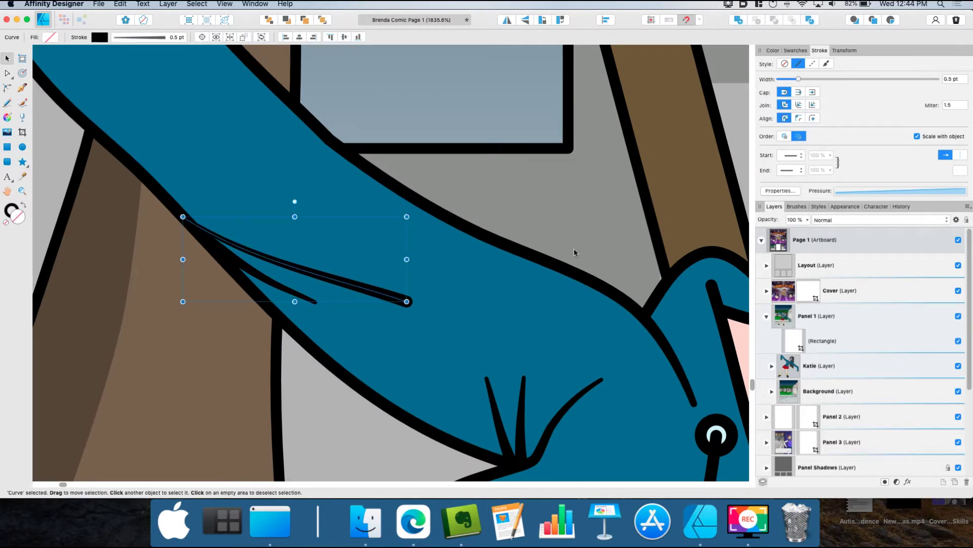
{"action": "left_click", "coordinate": [926, 191]}
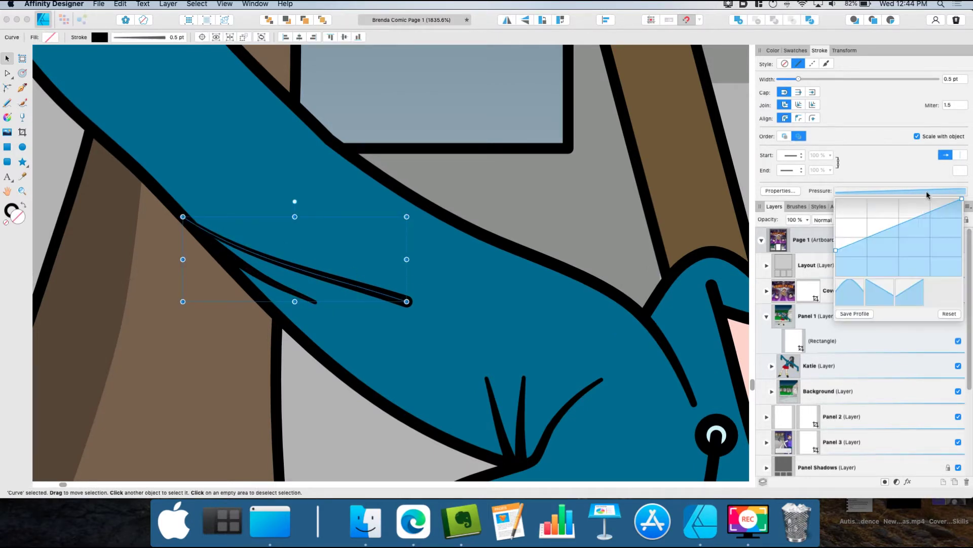
{"action": "left_click", "coordinate": [876, 296]}
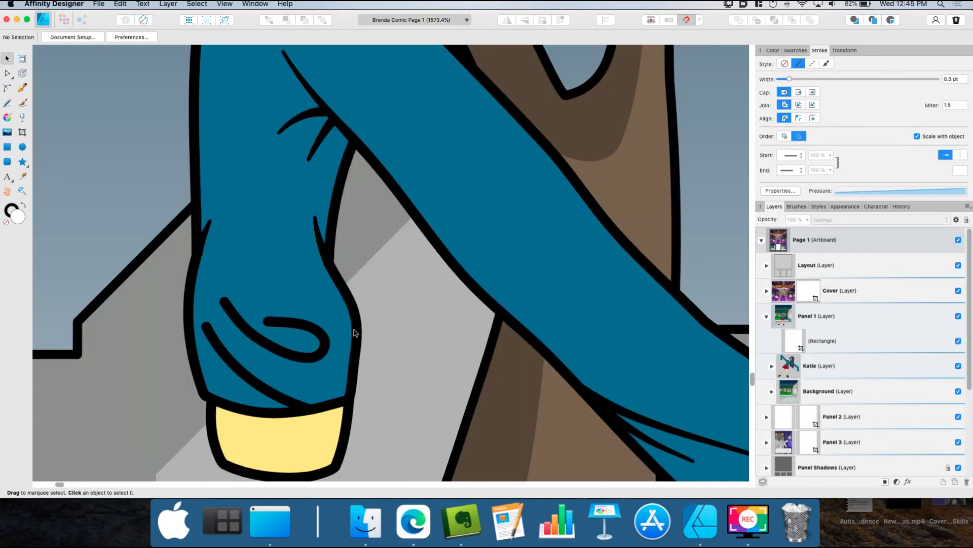
- Apply the saved dome-shaped pressure profile to the hooked crease above the raised sleeve's cuff
{"action": "left_click", "coordinate": [316, 333]}
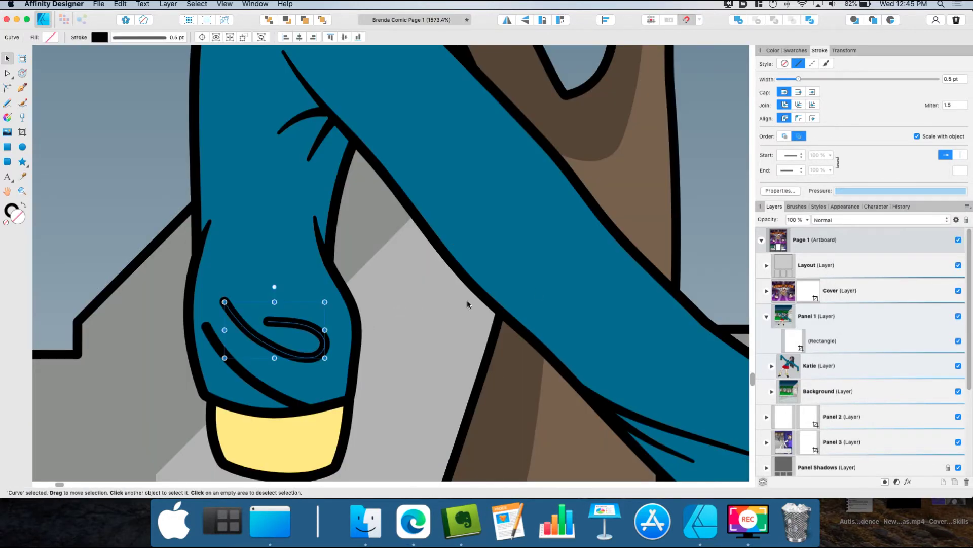
{"action": "left_click", "coordinate": [881, 195]}
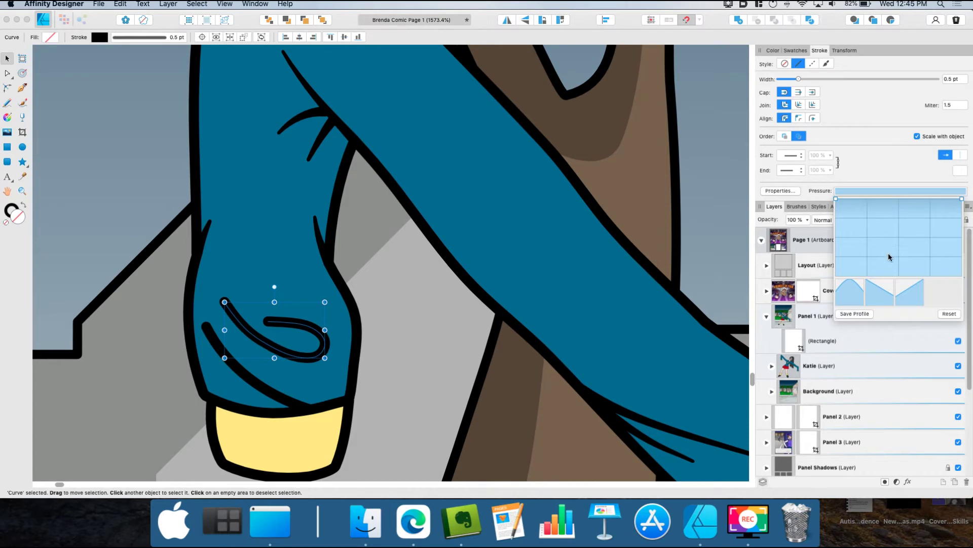
{"action": "left_click", "coordinate": [850, 296]}
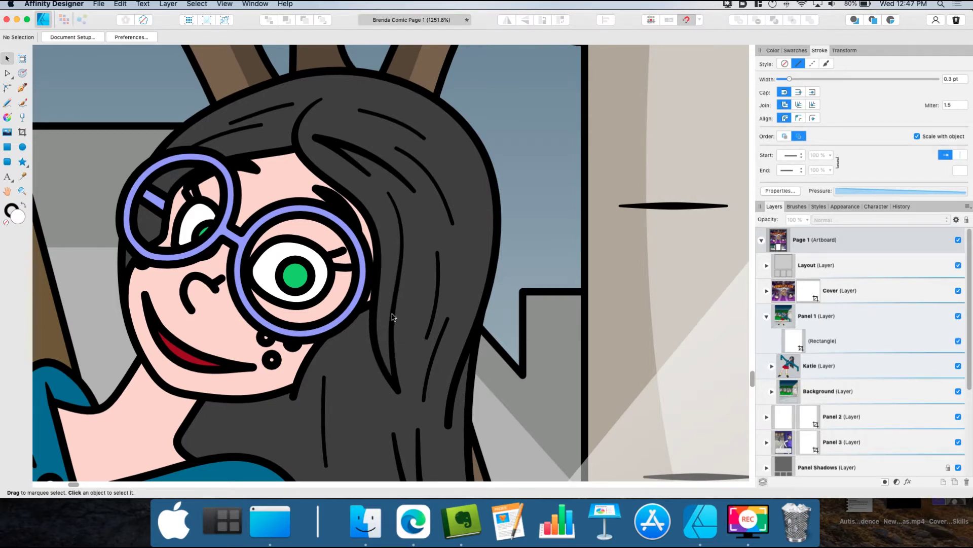
- Raise the pressure curve of the long hair lock beside the glasses to nearly full about a quarter along, and deselect it
{"action": "left_click", "coordinate": [393, 317]}
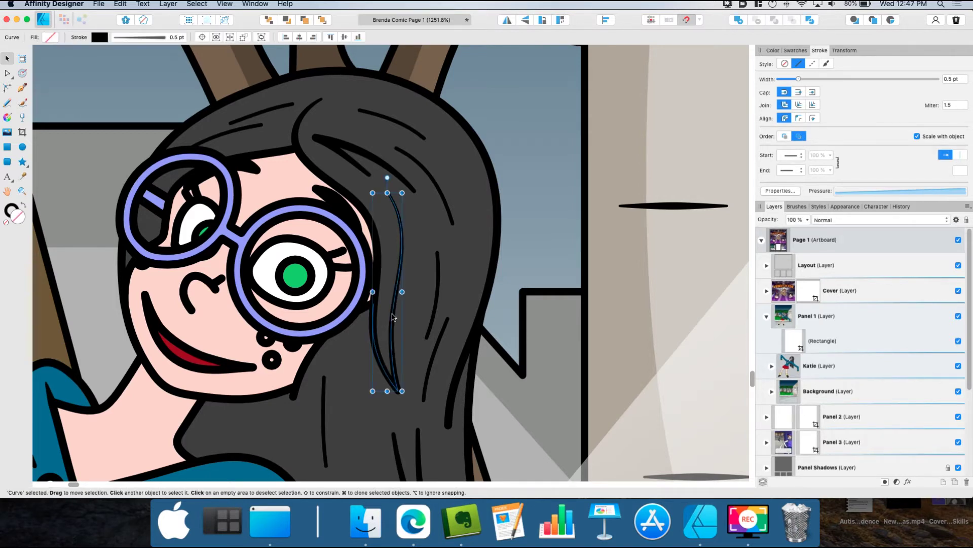
{"action": "left_click", "coordinate": [926, 191]}
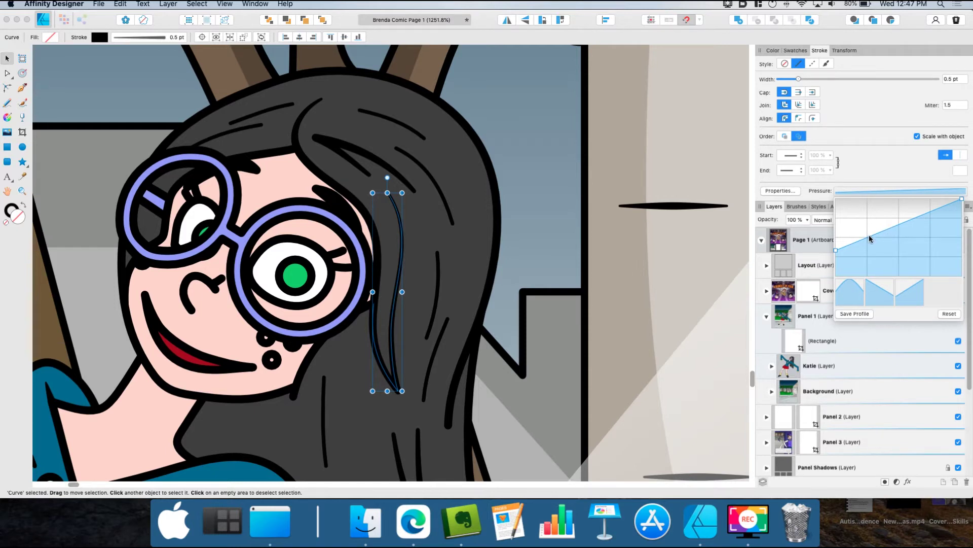
{"action": "left_click_drag", "start_coordinate": [867, 237], "coordinate": [868, 223]}
{"action": "left_click_drag", "start_coordinate": [870, 222], "coordinate": [870, 209]}
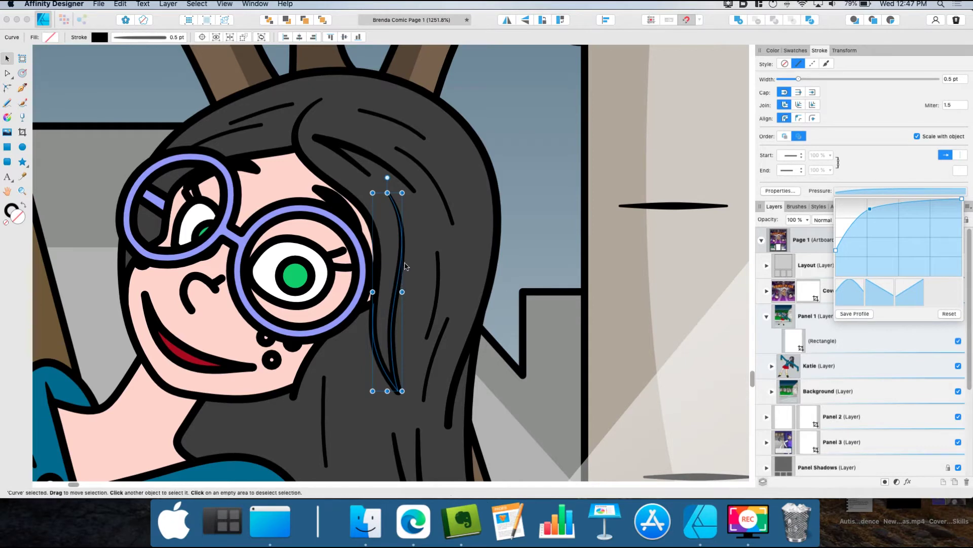
{"action": "left_click", "coordinate": [401, 210]}
{"action": "key", "text": "super+d"}
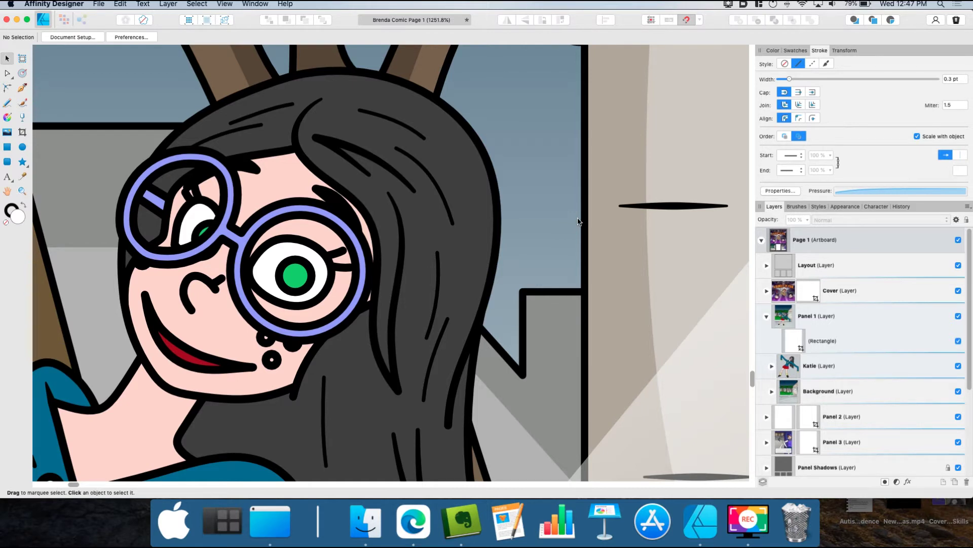
- Select the main hair shape on the head, try moving it aside, and undo the move
{"action": "left_click", "coordinate": [471, 331]}
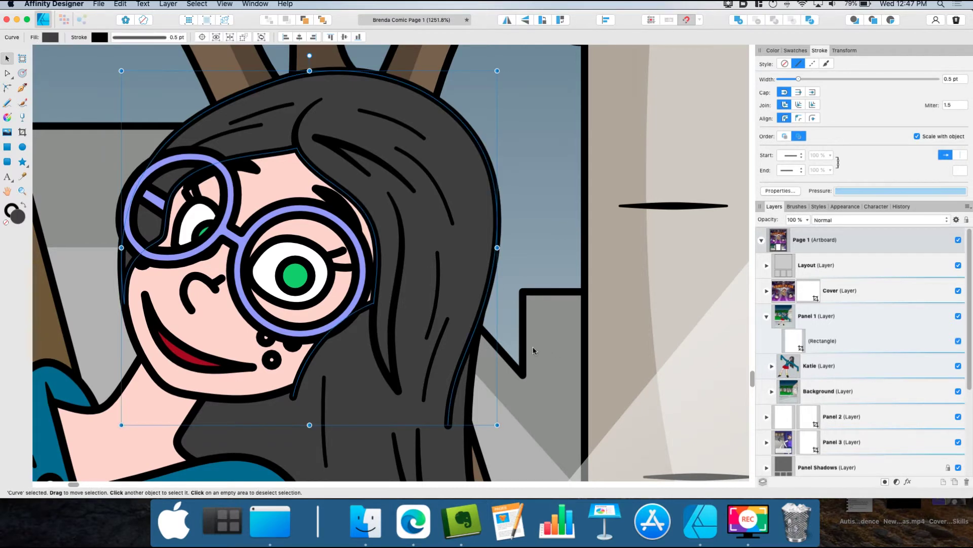
{"action": "key", "text": "super+d"}
{"action": "left_click", "coordinate": [454, 376]}
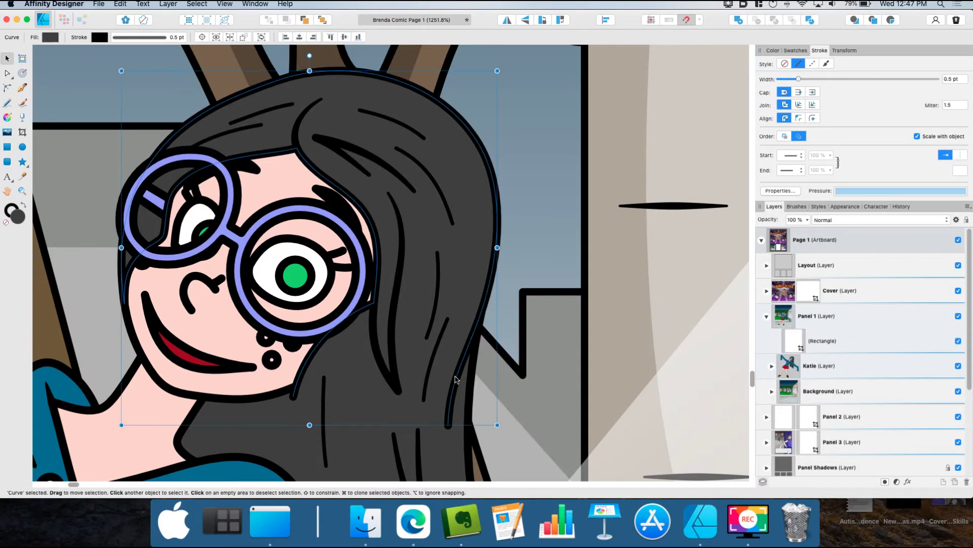
{"action": "left_click_drag", "start_coordinate": [448, 259], "coordinate": [686, 237]}
{"action": "key", "text": "super+z"}
- Apply the saved dome-shaped pressure profile to the main hair outline and raise its curve to full pressure close to the start
{"action": "left_click", "coordinate": [888, 191]}
{"action": "left_click", "coordinate": [849, 298]}
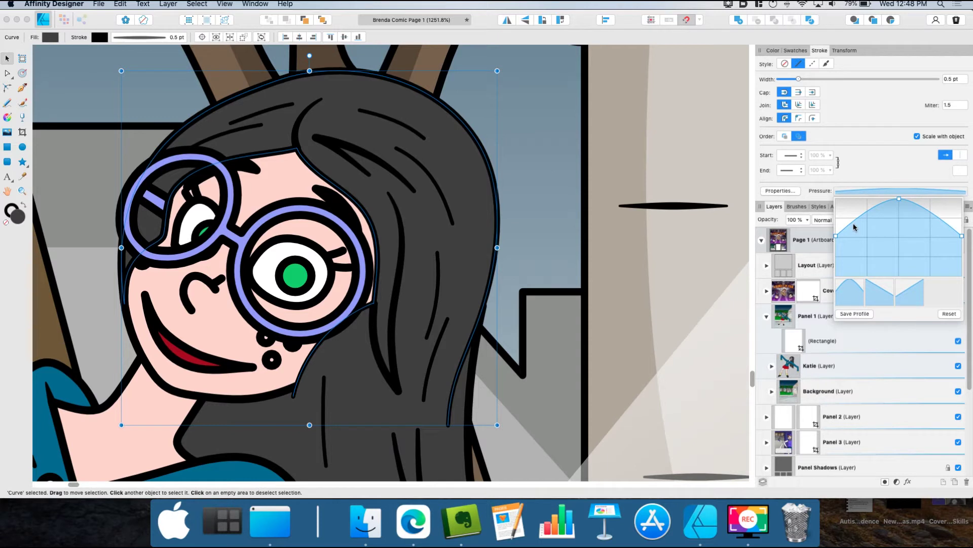
{"action": "mouse_move", "coordinate": [850, 225]}
{"action": "left_mouse_down"}
{"action": "mouse_move", "coordinate": [852, 187]}
{"action": "mouse_move", "coordinate": [847, 202]}
{"action": "left_mouse_up"}
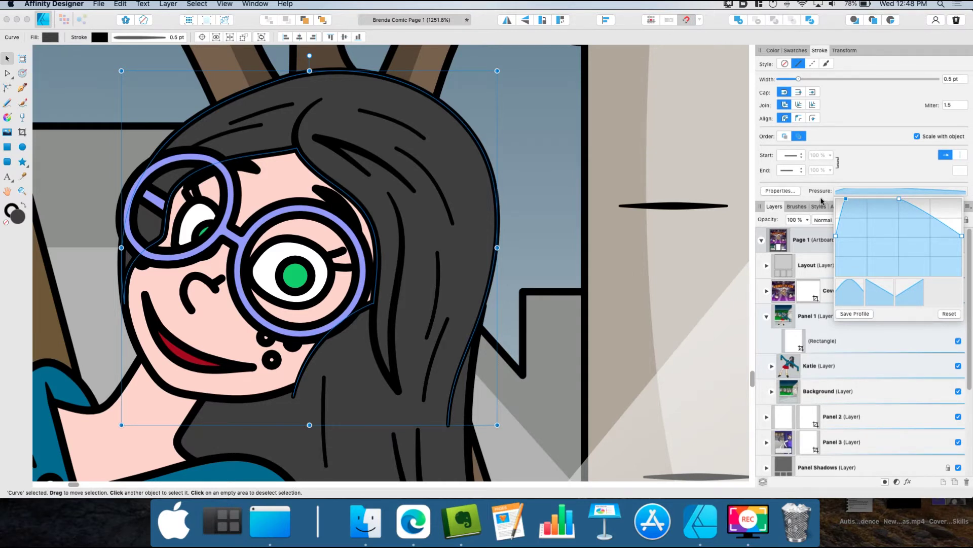
{"action": "left_click", "coordinate": [541, 150]}
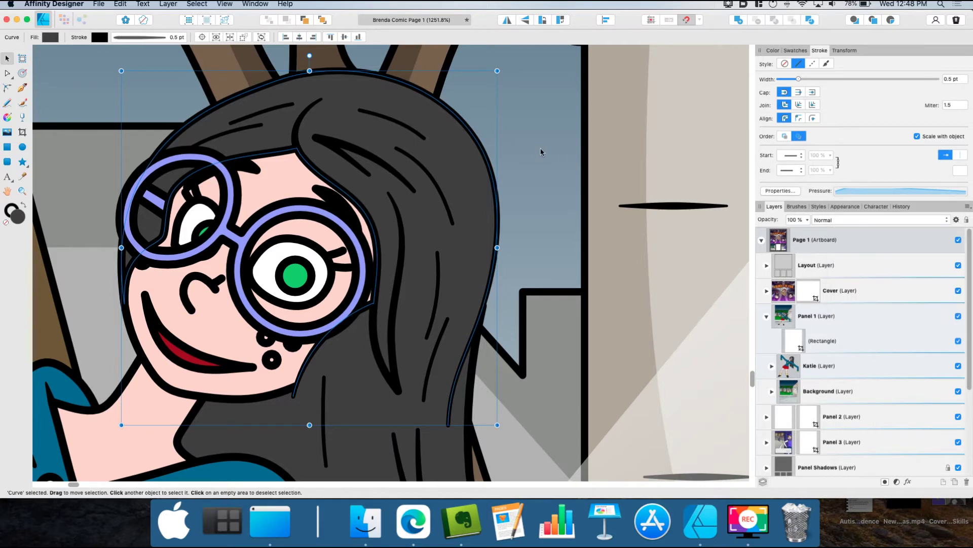
- Add a solid black Outline layer effect to the Katie layer with outside alignment and a 1 px radius, and inspect it up close
{"action": "scroll", "coordinate": [541, 150], "scroll_direction": "down", "scroll_amount": 3}
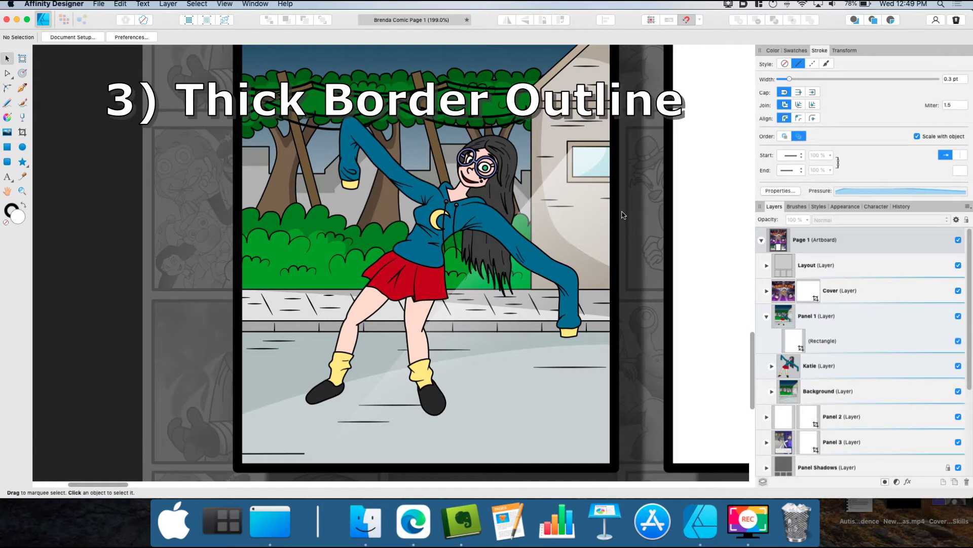
{"action": "left_click", "coordinate": [878, 367]}
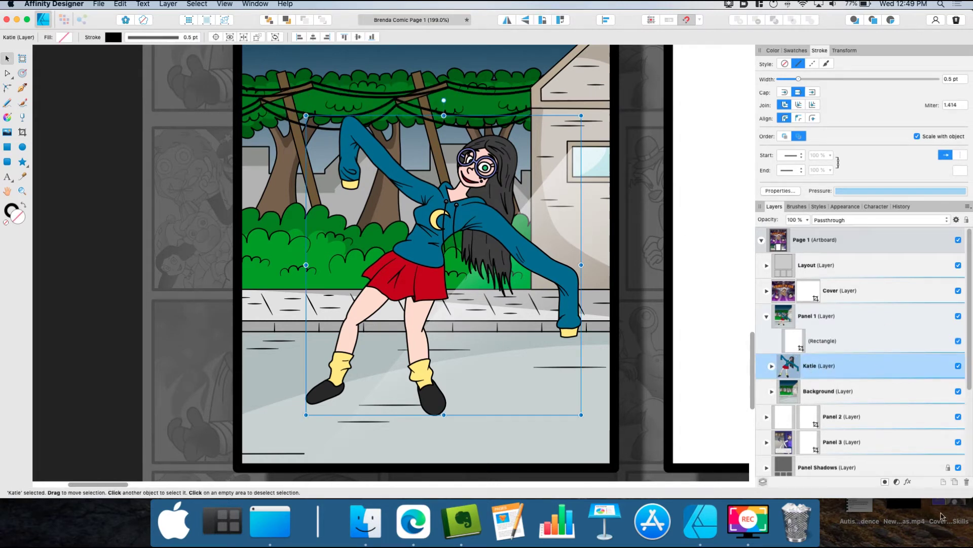
{"action": "left_click", "coordinate": [908, 482]}
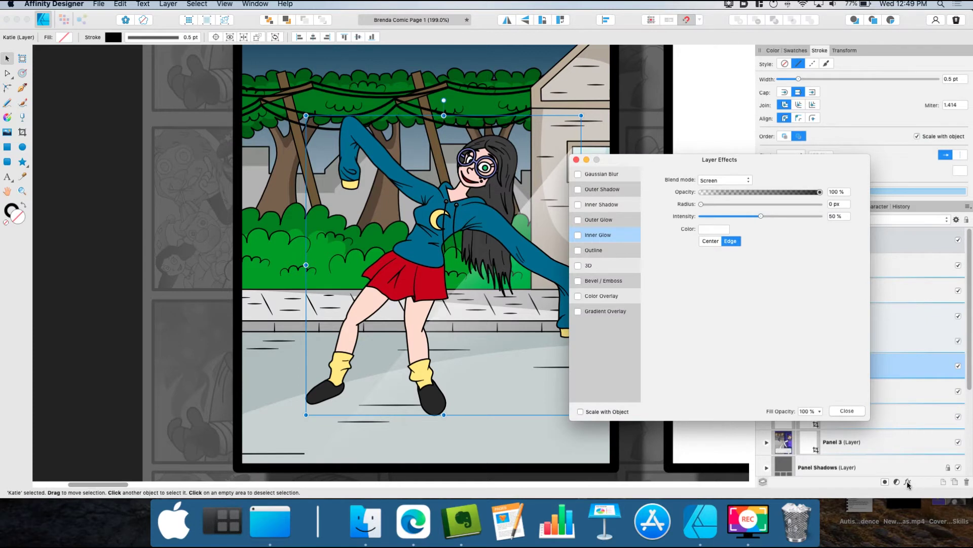
{"action": "left_click", "coordinate": [604, 250]}
{"action": "left_click_drag", "start_coordinate": [702, 205], "coordinate": [727, 206]}
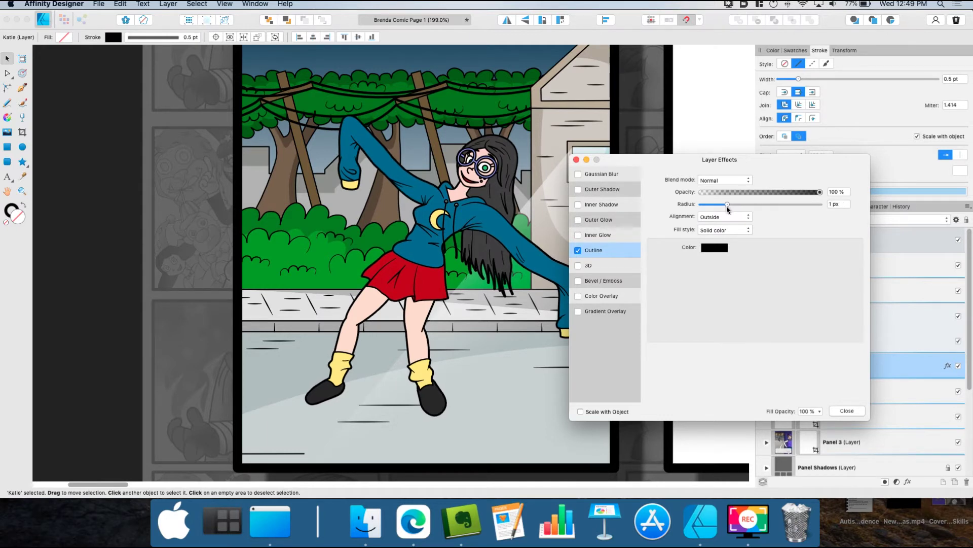
{"action": "left_click_drag", "start_coordinate": [726, 207], "coordinate": [728, 206]}
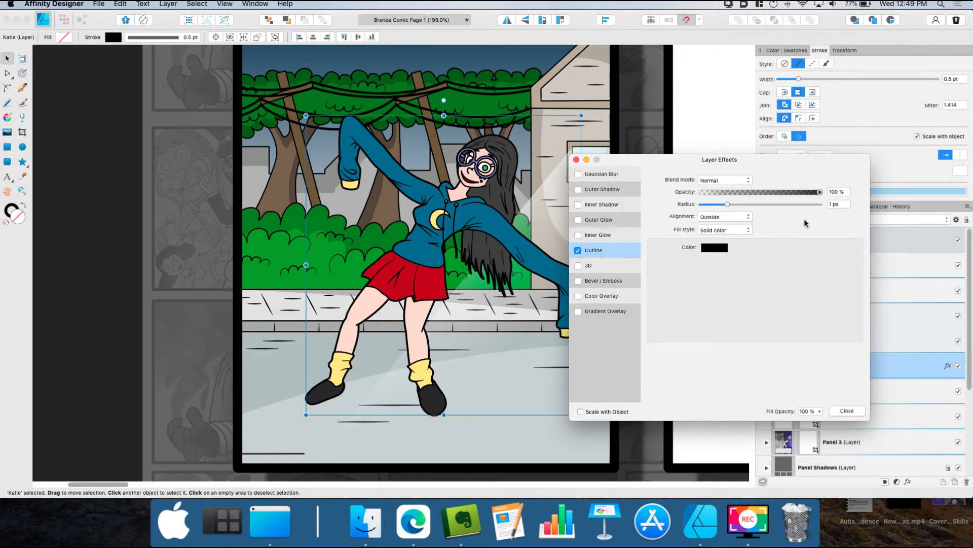
{"action": "left_click", "coordinate": [519, 119]}
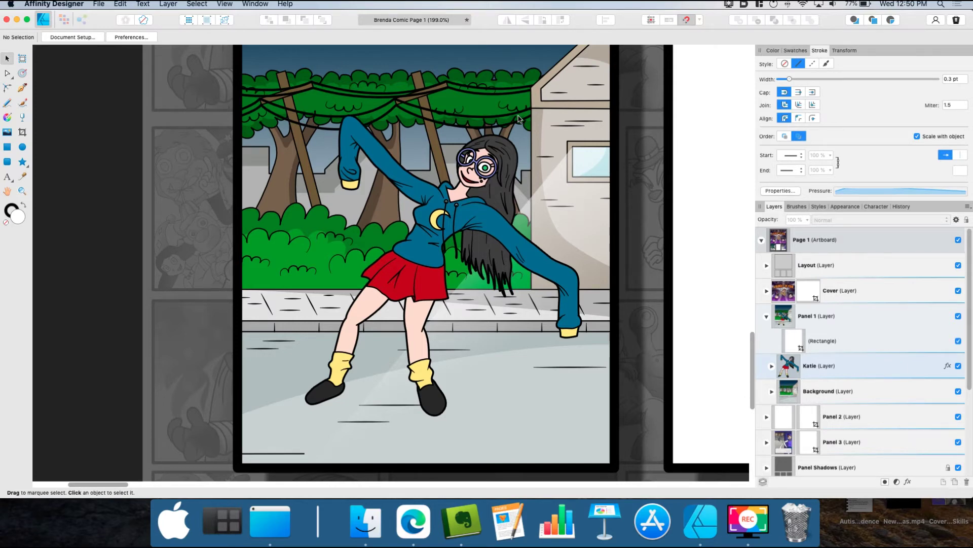
{"action": "scroll", "coordinate": [520, 137], "scroll_direction": "up", "scroll_amount": 5}
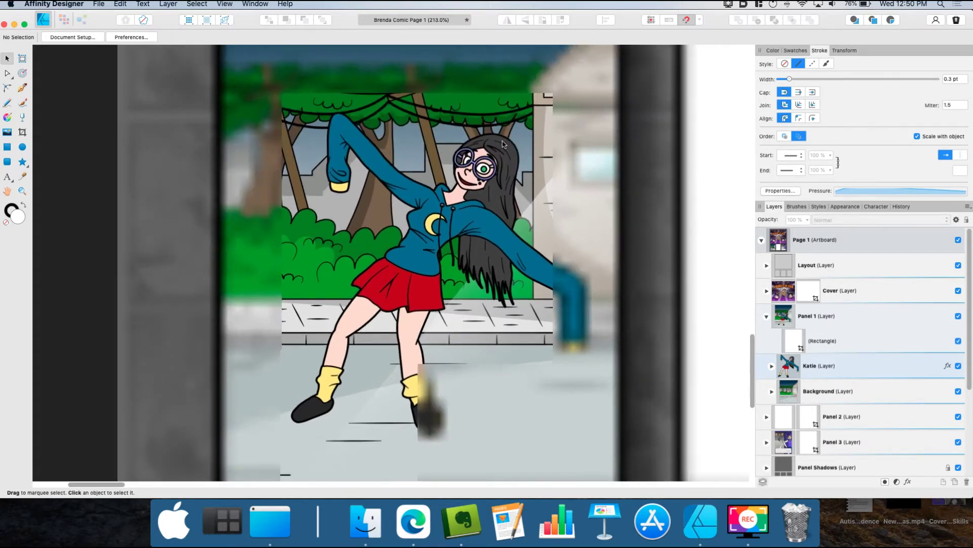
{"action": "scroll", "coordinate": [504, 138], "scroll_direction": "up", "scroll_amount": 2}
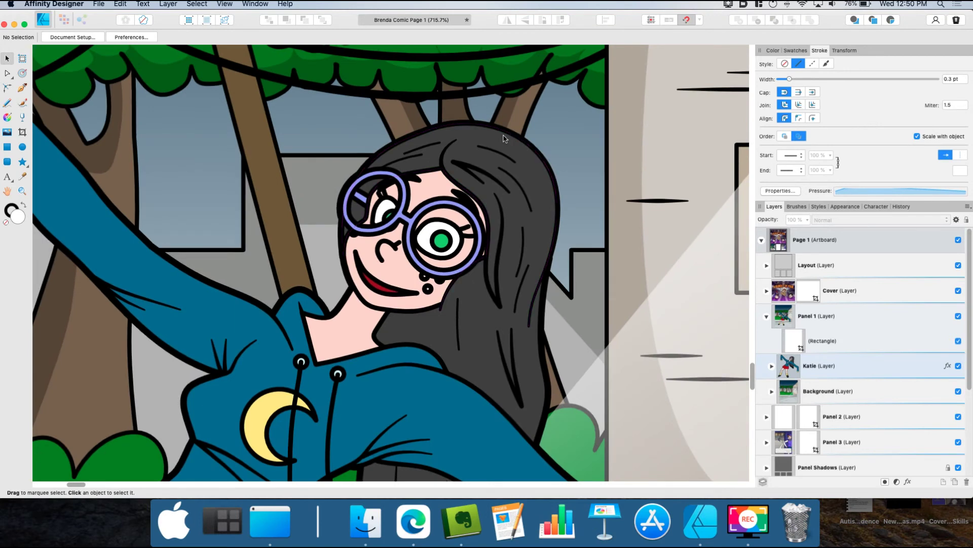
{"action": "scroll", "coordinate": [504, 137], "scroll_direction": "down", "scroll_amount": 3}
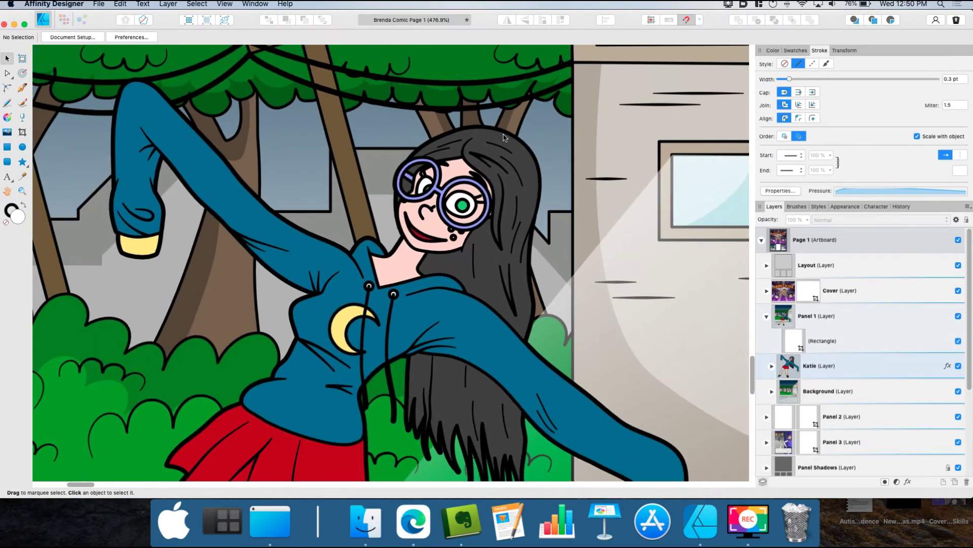
- Examine the outlined character against the panel background at several magnifications
{"action": "scroll", "coordinate": [503, 137], "scroll_direction": "down", "scroll_amount": 2}
{"action": "scroll", "coordinate": [504, 137], "scroll_direction": "up", "scroll_amount": 1}
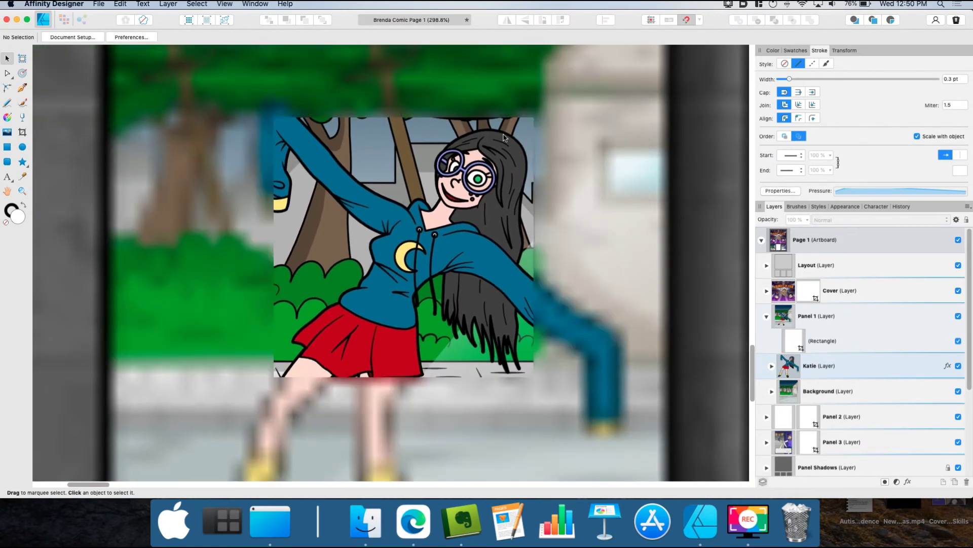
{"action": "scroll", "coordinate": [503, 136], "scroll_direction": "down", "scroll_amount": 1}
{"action": "scroll", "coordinate": [504, 137], "scroll_direction": "down", "scroll_amount": 1}
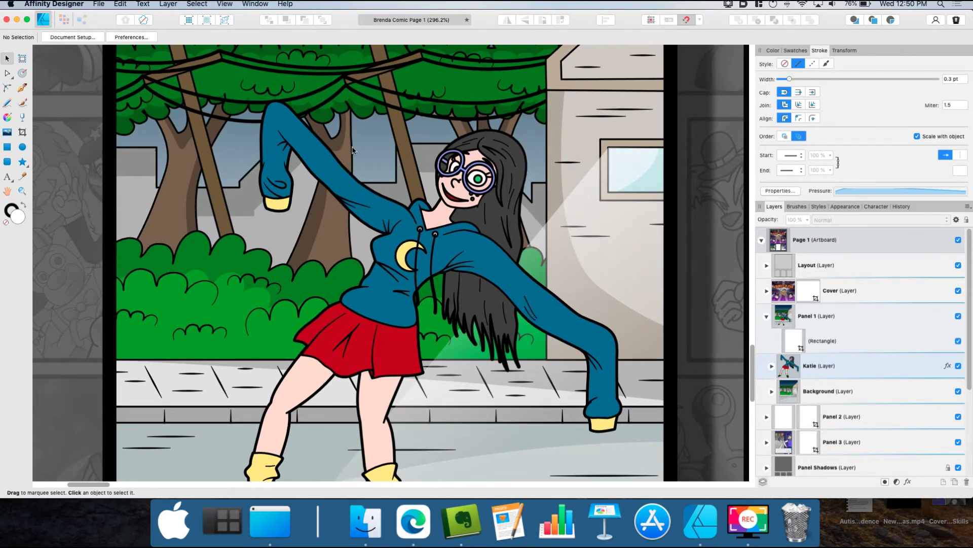
{"action": "scroll", "coordinate": [264, 258], "scroll_direction": "up", "scroll_amount": 1}
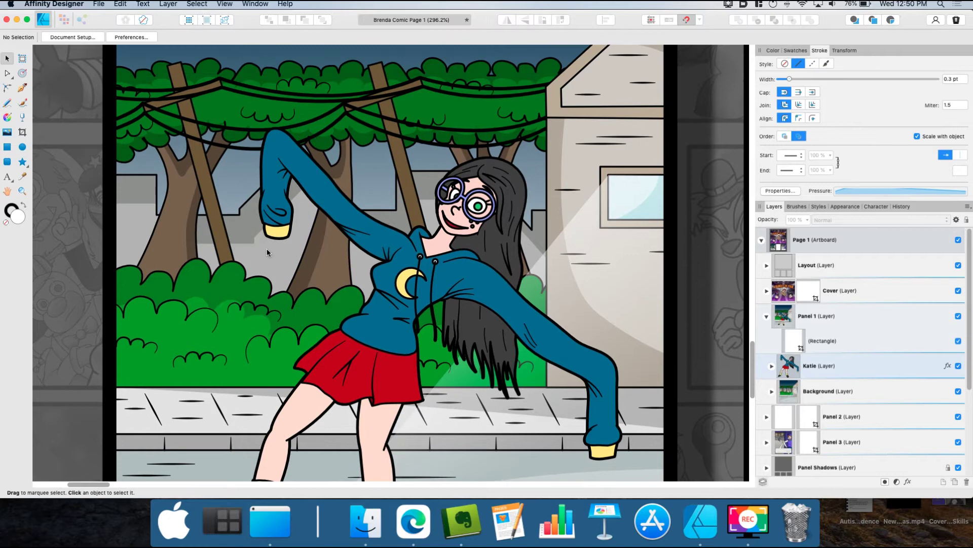
{"action": "scroll", "coordinate": [421, 182], "scroll_direction": "down", "scroll_amount": 2}
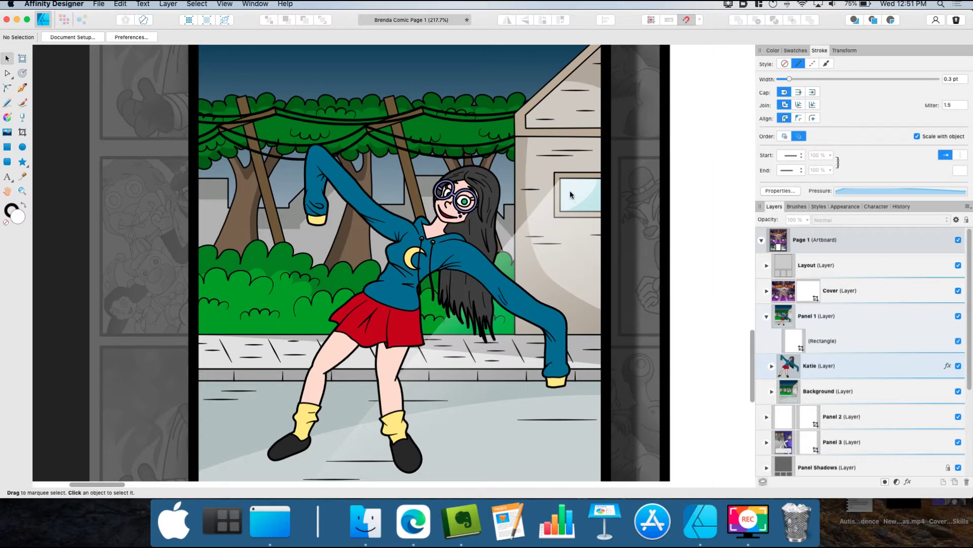
{"action": "scroll", "coordinate": [494, 202], "scroll_direction": "up", "scroll_amount": 3}
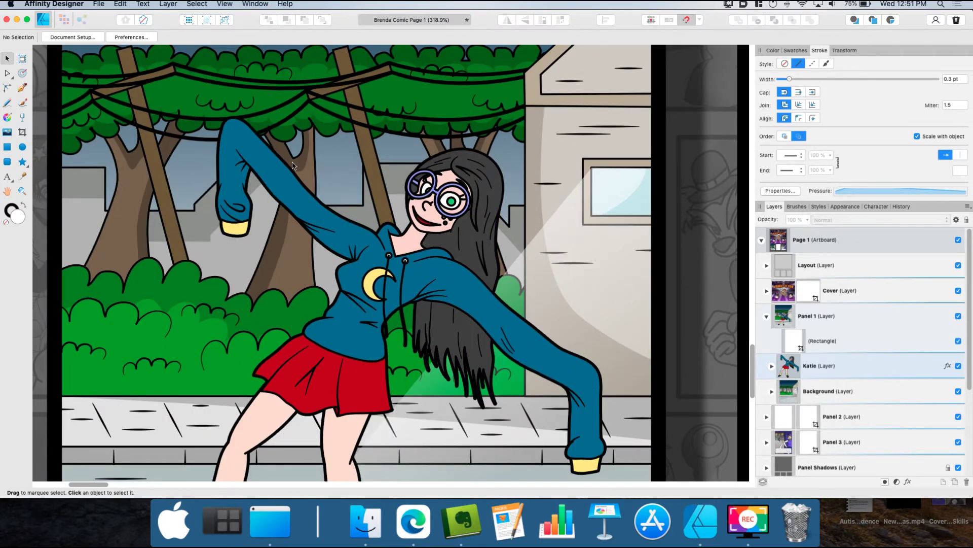
- Select the blue sweater, activate the Pen tool, and set new objects to be inserted inside the selection
{"action": "left_click", "coordinate": [551, 361]}
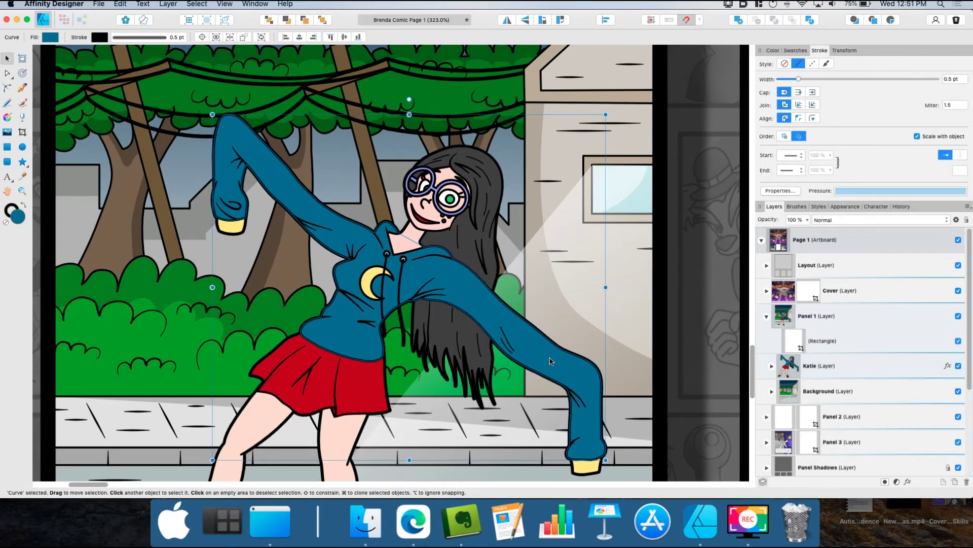
{"action": "left_click_drag", "start_coordinate": [461, 299], "coordinate": [473, 268]}
{"action": "key", "text": "super+z"}
{"action": "left_click", "coordinate": [23, 88]}
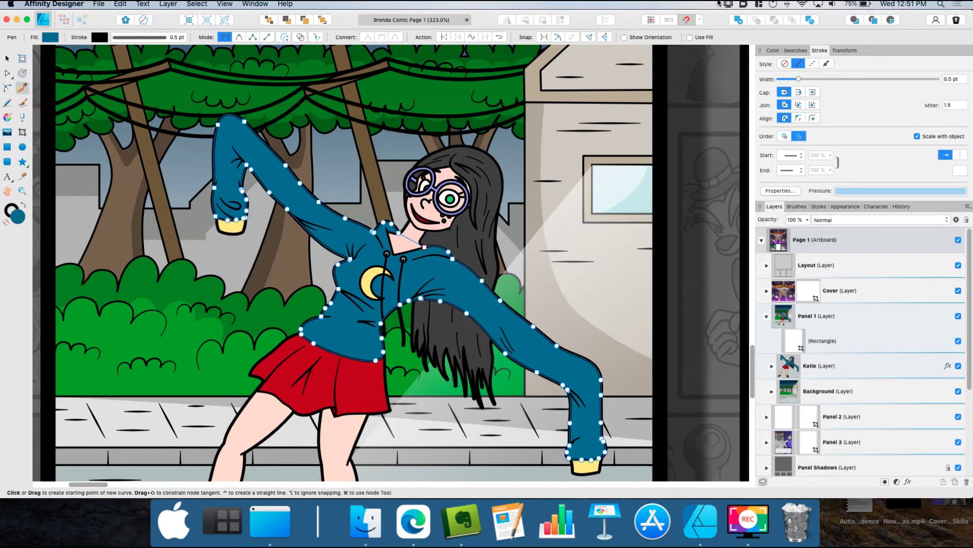
{"action": "left_click", "coordinate": [891, 20]}
- Draw the first part of a shading curve inside the sweater, from the lowered arm's yellow cuff up the forearm
{"action": "scroll", "coordinate": [659, 166], "scroll_direction": "down", "scroll_amount": 2}
{"action": "scroll", "coordinate": [573, 402], "scroll_direction": "up", "scroll_amount": 6}
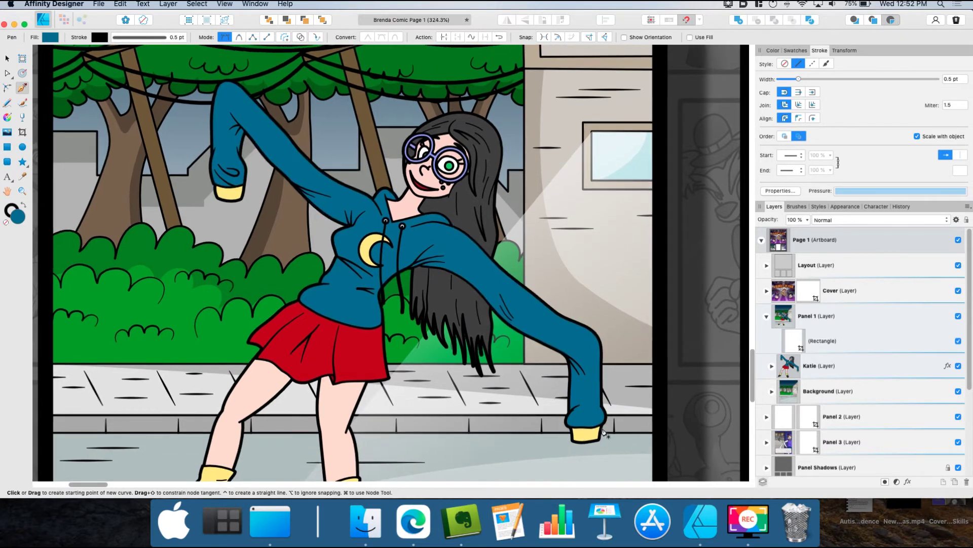
{"action": "left_click", "coordinate": [597, 448]}
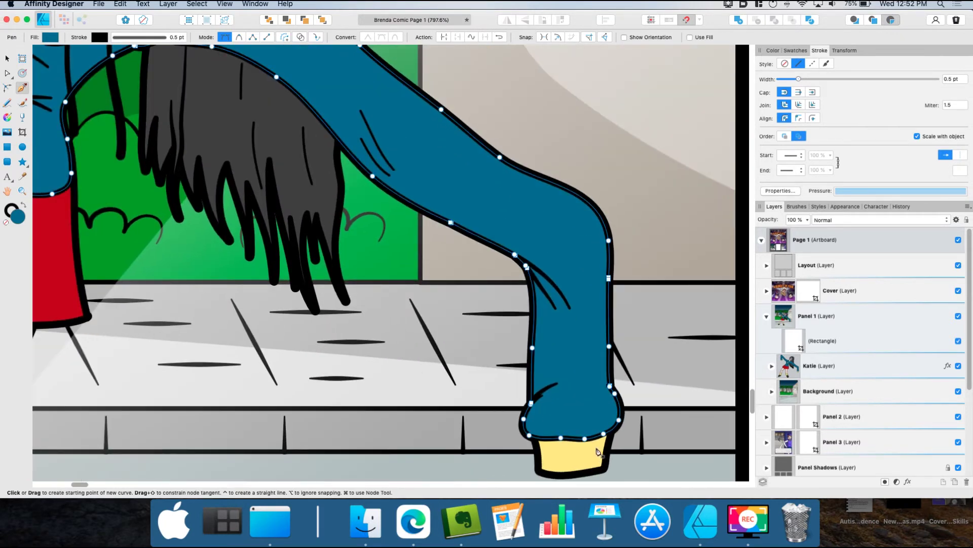
{"action": "scroll", "coordinate": [600, 398], "scroll_direction": "down", "scroll_amount": 4}
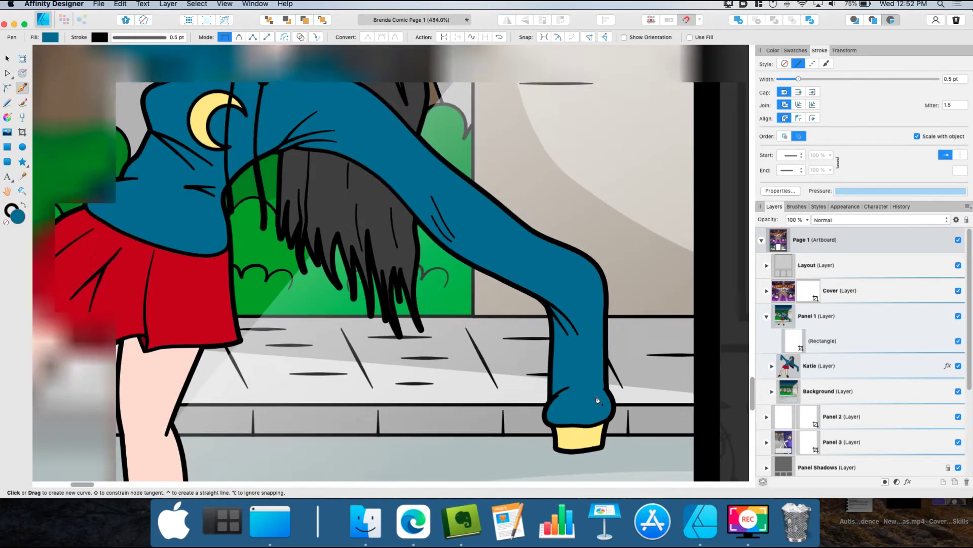
{"action": "scroll", "coordinate": [601, 404], "scroll_direction": "up", "scroll_amount": 6}
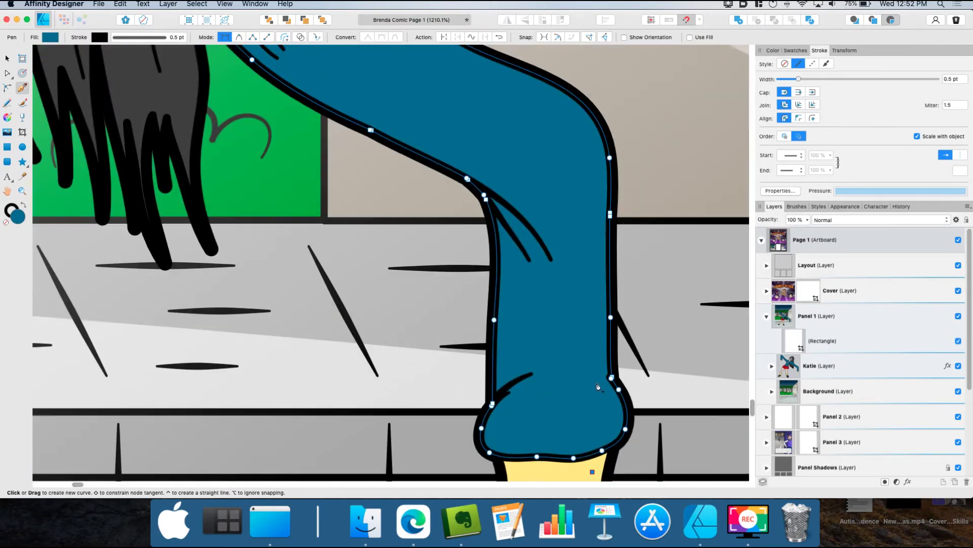
{"action": "left_click_drag", "start_coordinate": [596, 383], "coordinate": [571, 353]}
{"action": "left_click", "coordinate": [597, 382]}
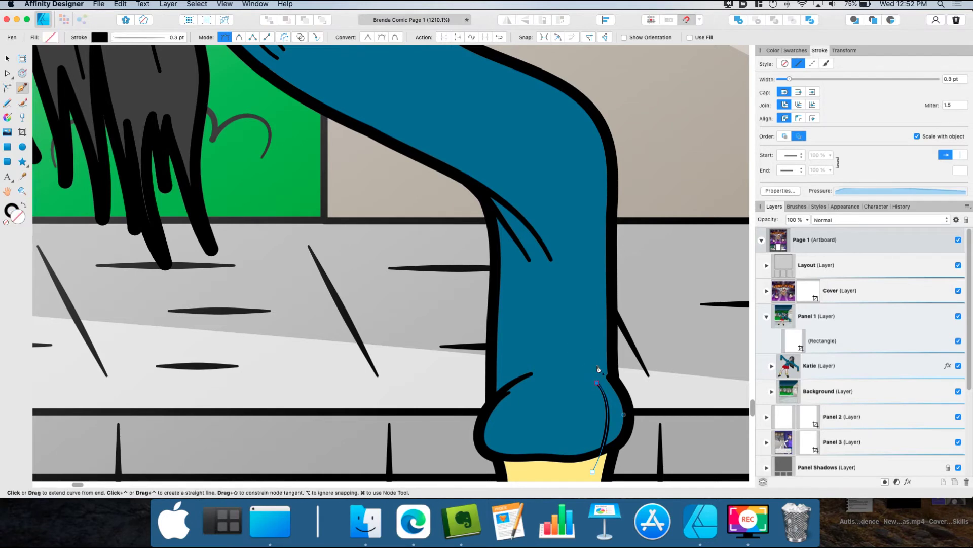
{"action": "left_click_drag", "start_coordinate": [591, 272], "coordinate": [592, 250]}
{"action": "scroll", "coordinate": [601, 315], "scroll_direction": "up", "scroll_amount": 3}
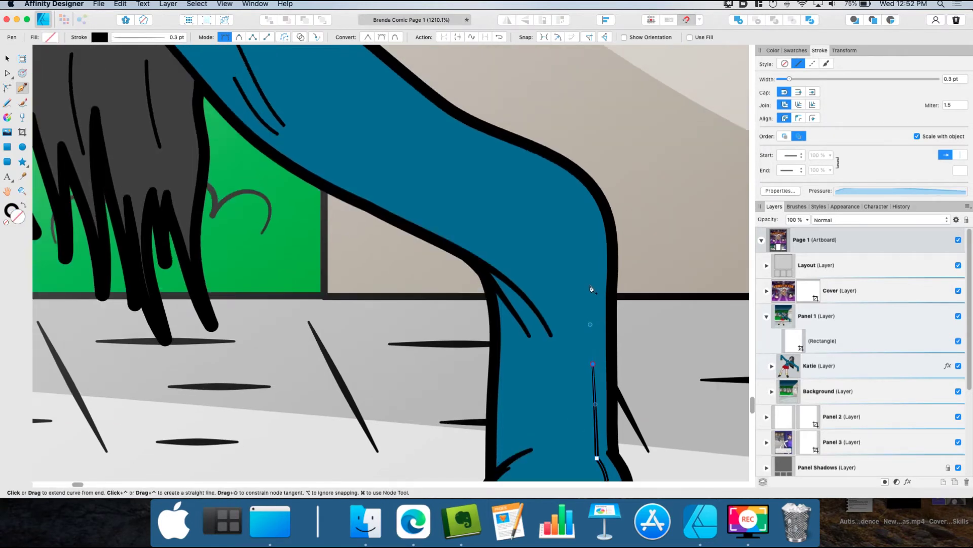
{"action": "left_click_drag", "start_coordinate": [591, 284], "coordinate": [589, 273]}
{"action": "scroll", "coordinate": [601, 303], "scroll_direction": "down", "scroll_amount": 5}
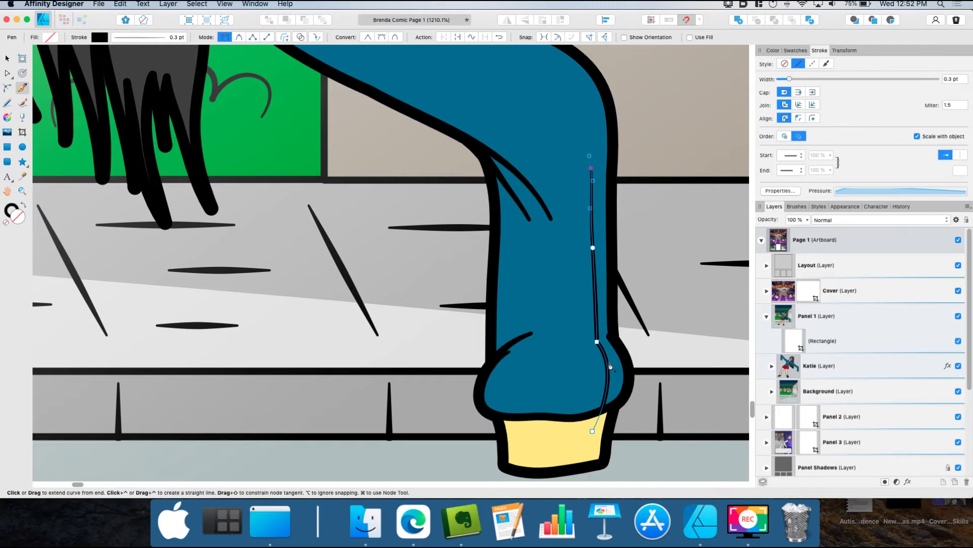
- Continue the shading curve around the elbow and along the sleeve, adjust its bend nodes, and reset its pressure profile
{"action": "scroll", "coordinate": [616, 390], "scroll_direction": "down", "scroll_amount": 5}
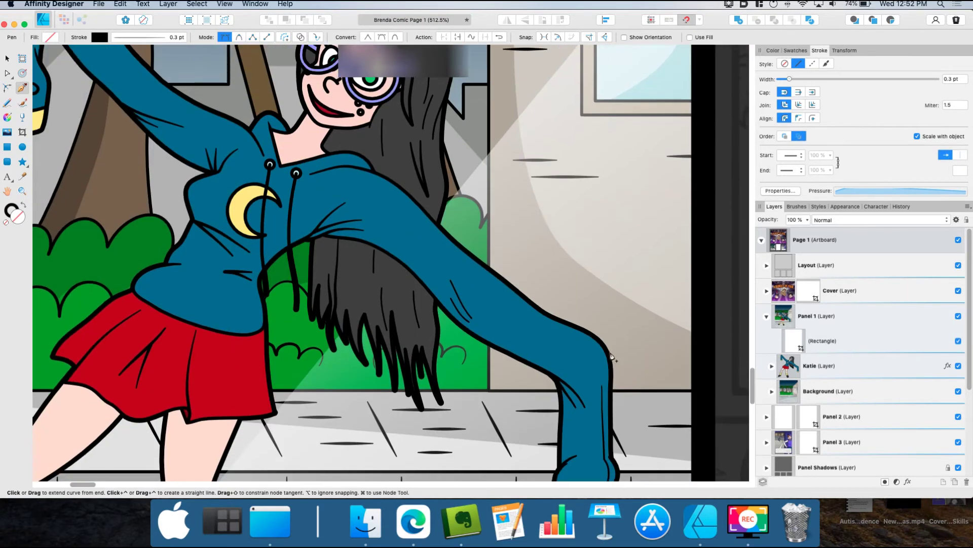
{"action": "scroll", "coordinate": [591, 390], "scroll_direction": "up", "scroll_amount": 3}
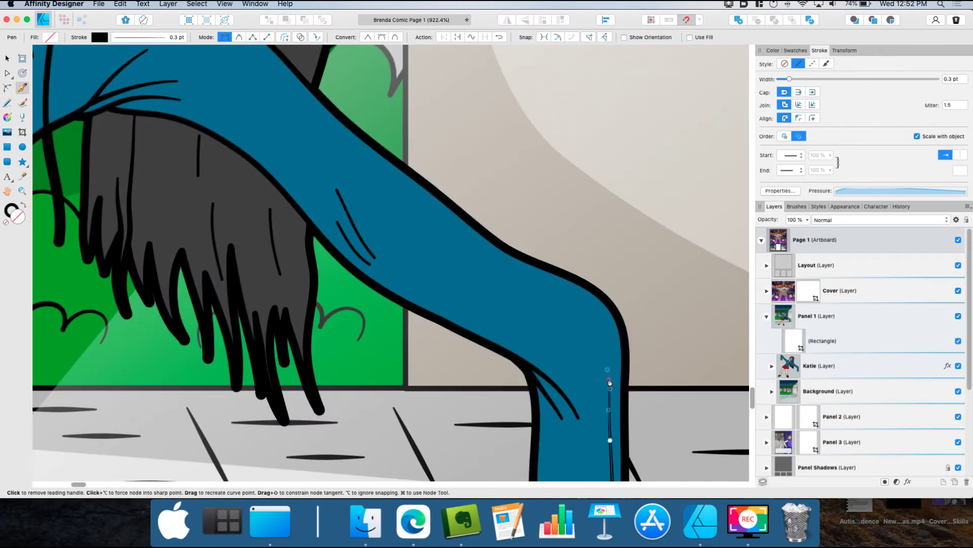
{"action": "left_click_drag", "start_coordinate": [560, 333], "coordinate": [510, 306]}
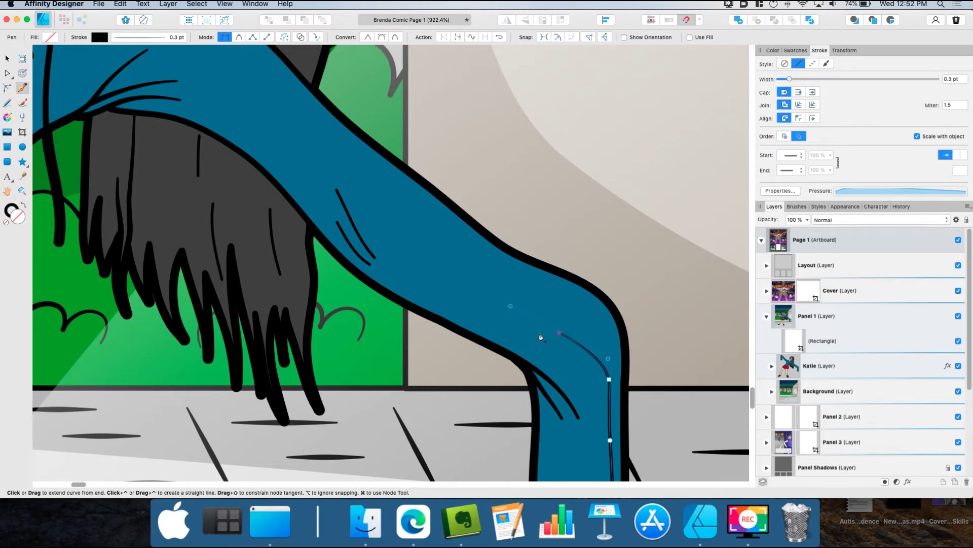
{"action": "mouse_move", "coordinate": [425, 252]}
{"action": "left_mouse_down"}
{"action": "mouse_move", "coordinate": [408, 238]}
{"action": "mouse_move", "coordinate": [413, 268]}
{"action": "left_mouse_up"}
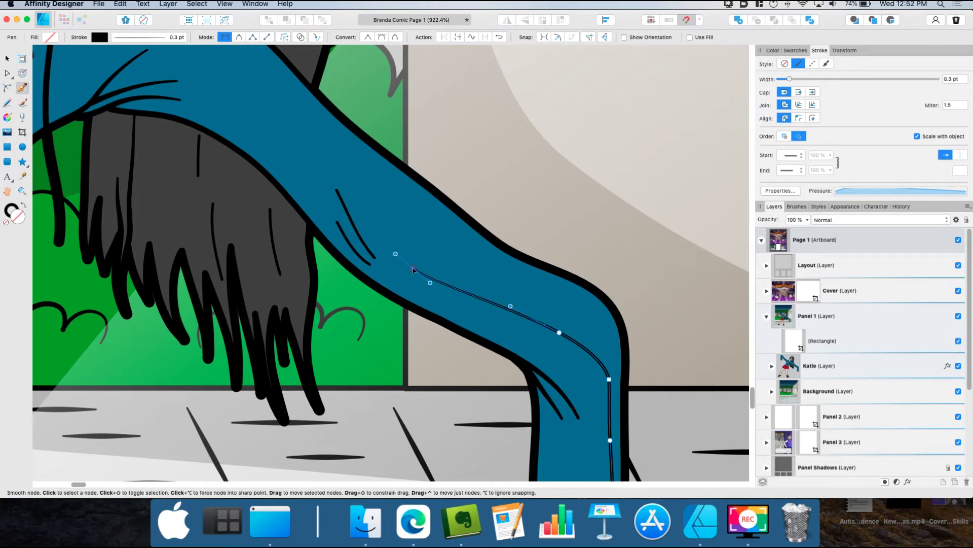
{"action": "left_click_drag", "start_coordinate": [557, 336], "coordinate": [548, 348]}
{"action": "left_click_drag", "start_coordinate": [609, 379], "coordinate": [606, 388]}
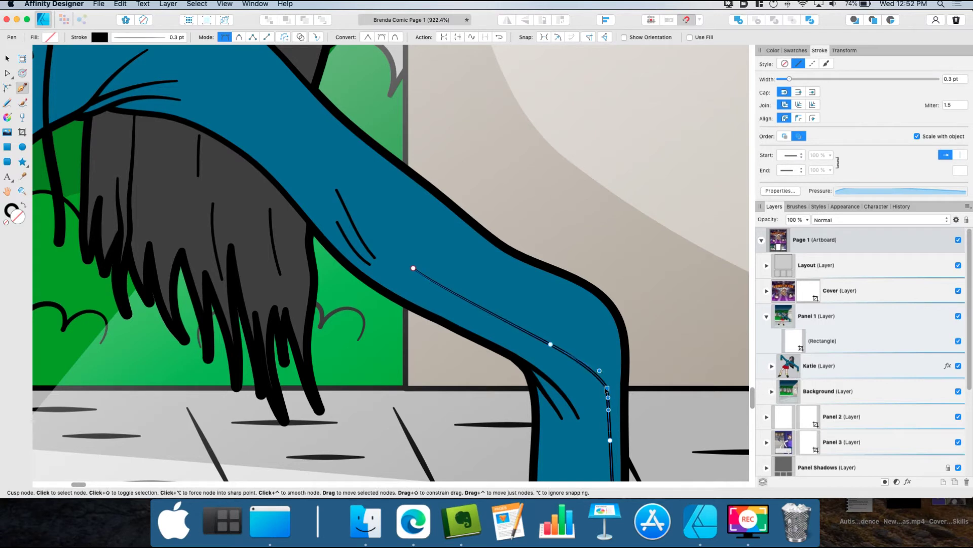
{"action": "left_click", "coordinate": [872, 191]}
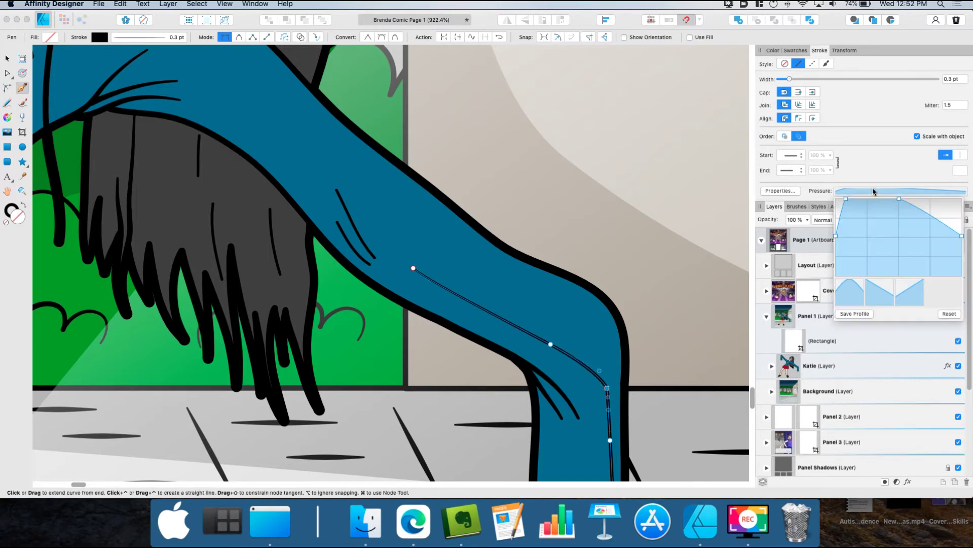
{"action": "left_click", "coordinate": [950, 314]}
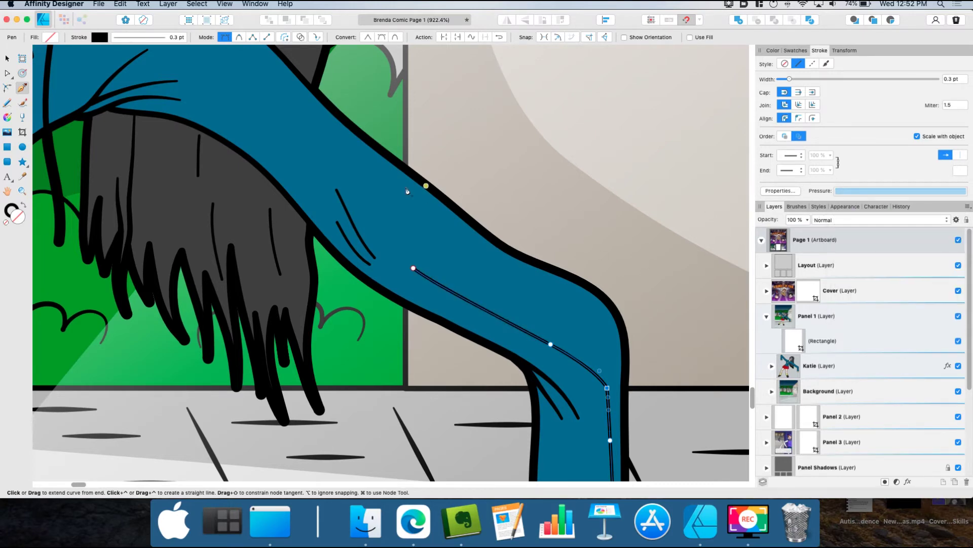
- Extend the shading curve past the sleeve's fold lines and arch it over to the crease at the armpit
{"action": "scroll", "coordinate": [415, 258], "scroll_direction": "up", "scroll_amount": 5}
{"action": "left_click_drag", "start_coordinate": [467, 293], "coordinate": [457, 283]}
{"action": "left_click", "coordinate": [424, 234]}
{"action": "scroll", "coordinate": [426, 239], "scroll_direction": "down", "scroll_amount": 3}
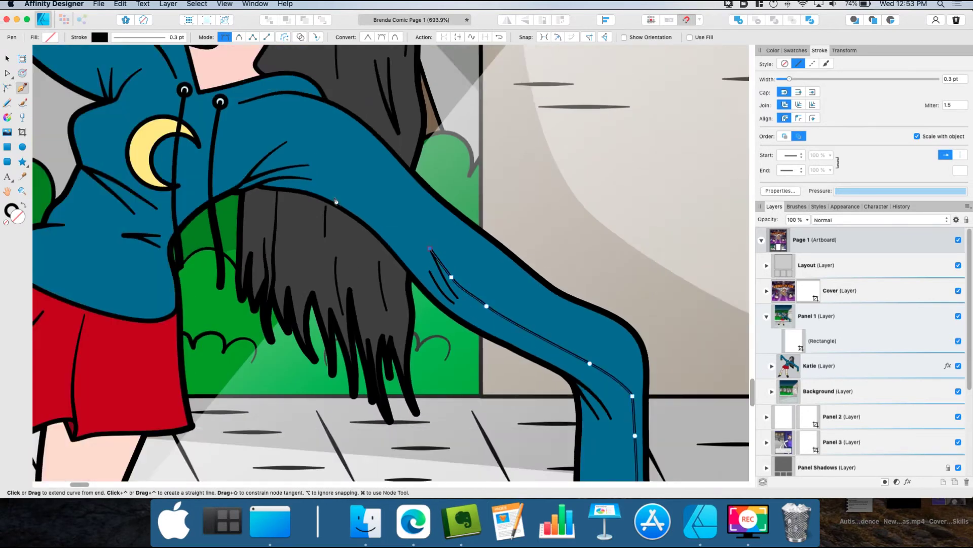
{"action": "left_click_drag", "start_coordinate": [349, 185], "coordinate": [306, 149]}
{"action": "key", "text": "super+z"}
{"action": "left_click_drag", "start_coordinate": [336, 183], "coordinate": [228, 236]}
{"action": "scroll", "coordinate": [363, 257], "scroll_direction": "up", "scroll_amount": 5}
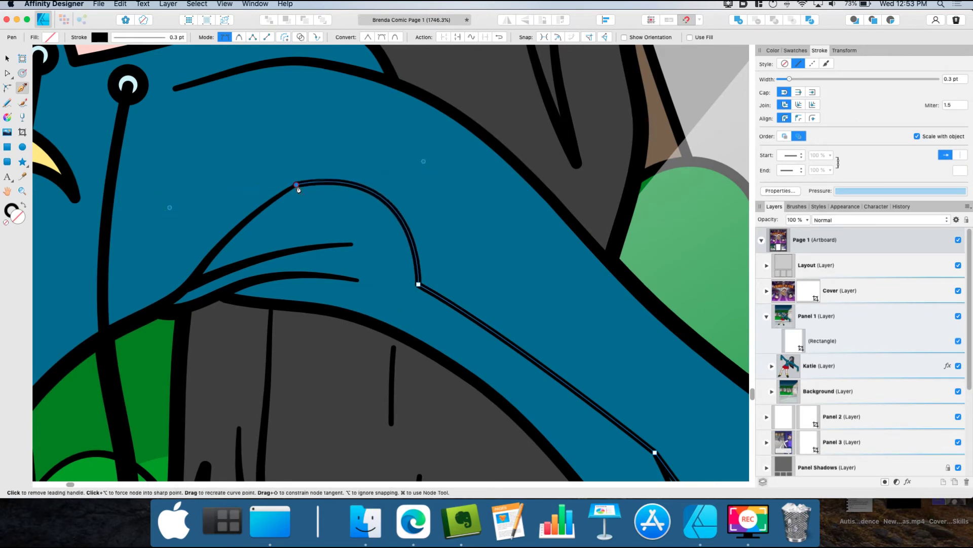
{"action": "scroll", "coordinate": [181, 308], "scroll_direction": "down", "scroll_amount": 6}
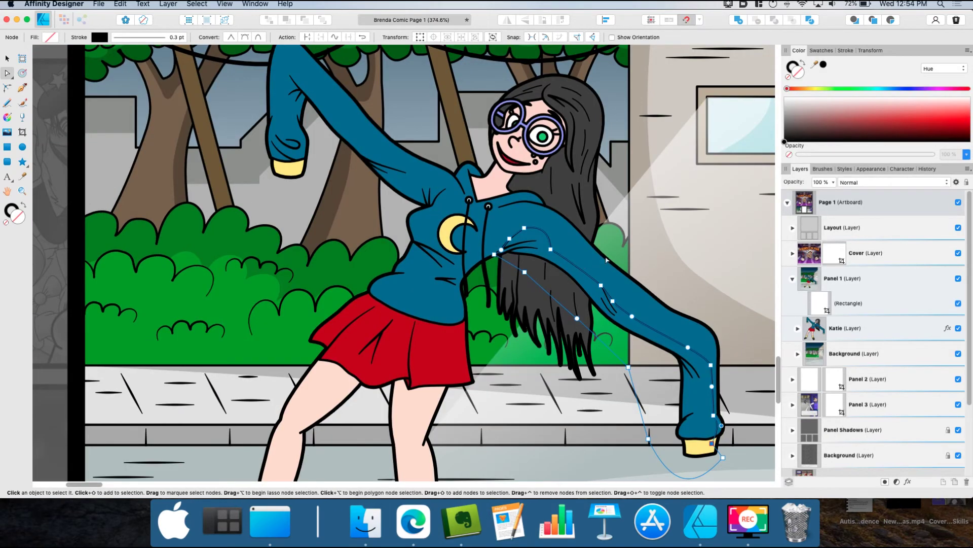
- Swap the shading shape's stroke and fill to make it solid black, and lower its layer opacity to 25%
{"action": "scroll", "coordinate": [604, 262], "scroll_direction": "right", "scroll_amount": 2}
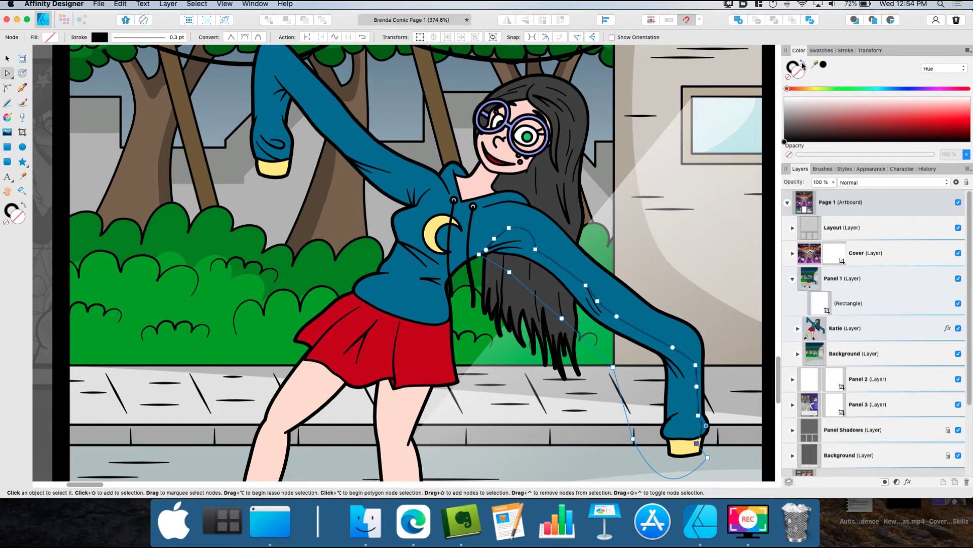
{"action": "left_click", "coordinate": [802, 63]}
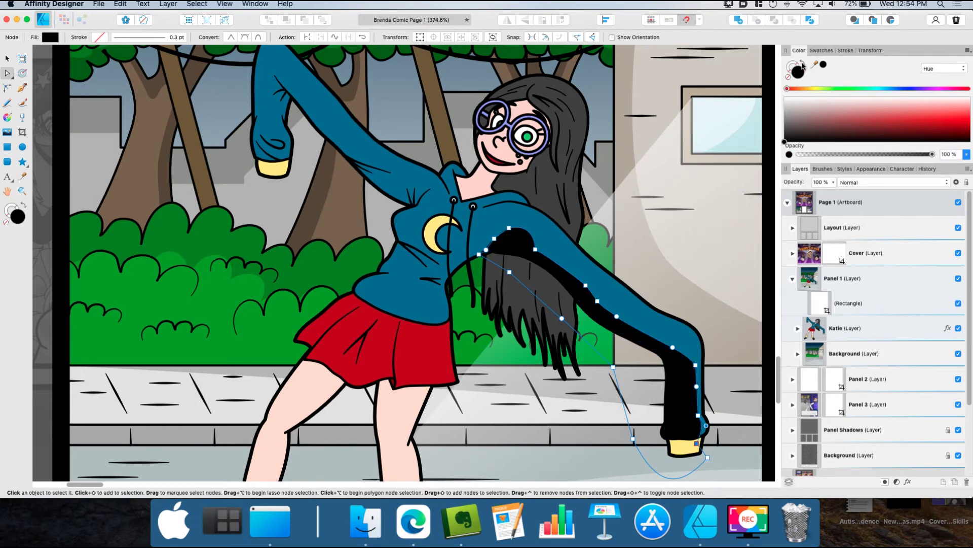
{"action": "left_click", "coordinate": [834, 182]}
{"action": "left_click_drag", "start_coordinate": [834, 193], "coordinate": [769, 217]}
{"action": "left_click", "coordinate": [769, 222]}
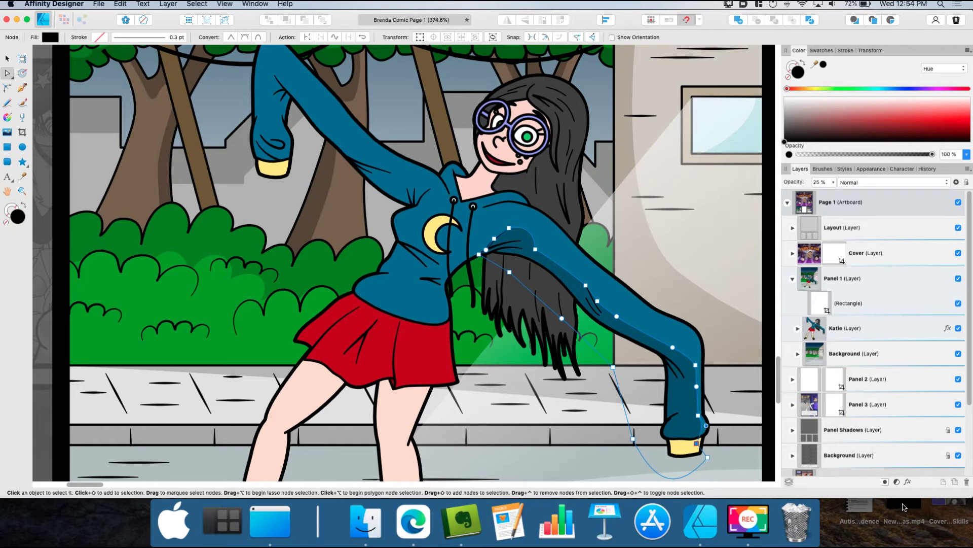
- Apply a Gaussian Blur layer effect with a 0.7 px radius to the sleeve shadow
{"action": "left_click", "coordinate": [907, 482]}
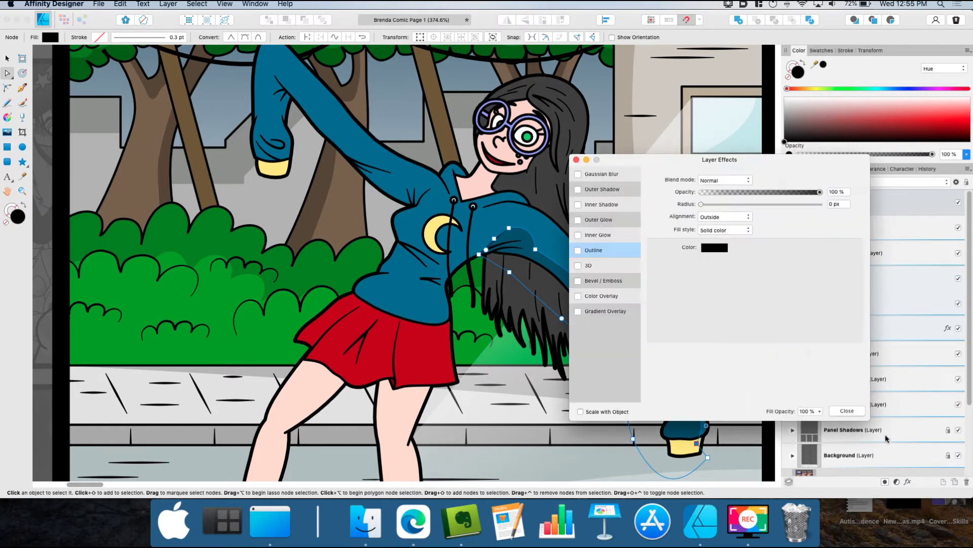
{"action": "left_click", "coordinate": [595, 174]}
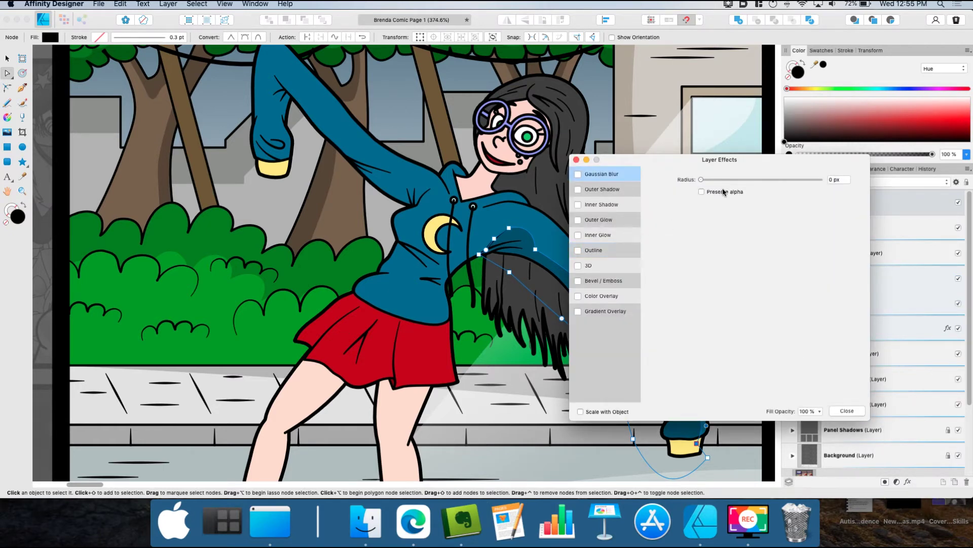
{"action": "scroll", "coordinate": [537, 243], "scroll_direction": "up", "scroll_amount": 2}
{"action": "scroll", "coordinate": [538, 244], "scroll_direction": "up", "scroll_amount": 1}
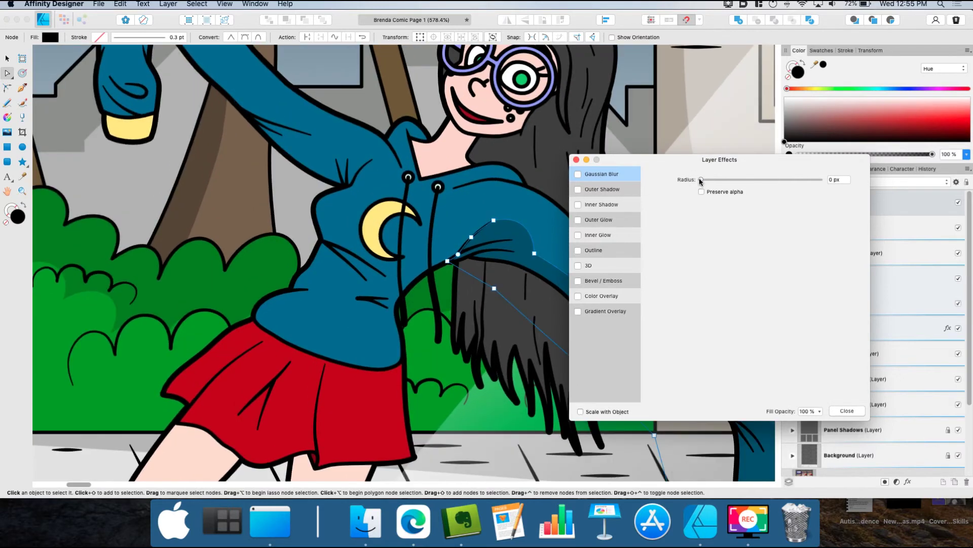
{"action": "left_click_drag", "start_coordinate": [701, 181], "coordinate": [721, 183]}
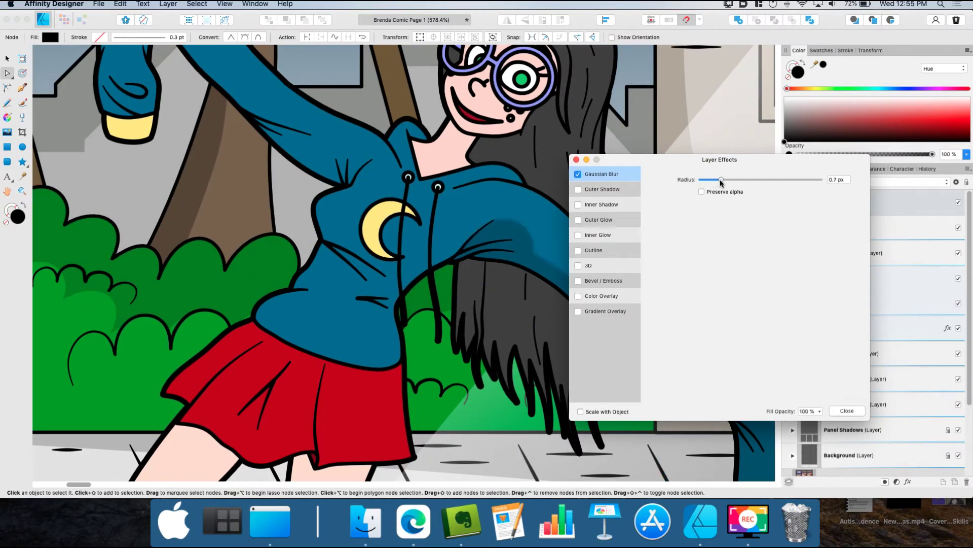
{"action": "left_click", "coordinate": [576, 159]}
- Reshape the shadow's arch near the armpit by moving its corner node farther down the sleeve and adjusting the adjoining curve
{"action": "scroll", "coordinate": [532, 253], "scroll_direction": "up", "scroll_amount": 5}
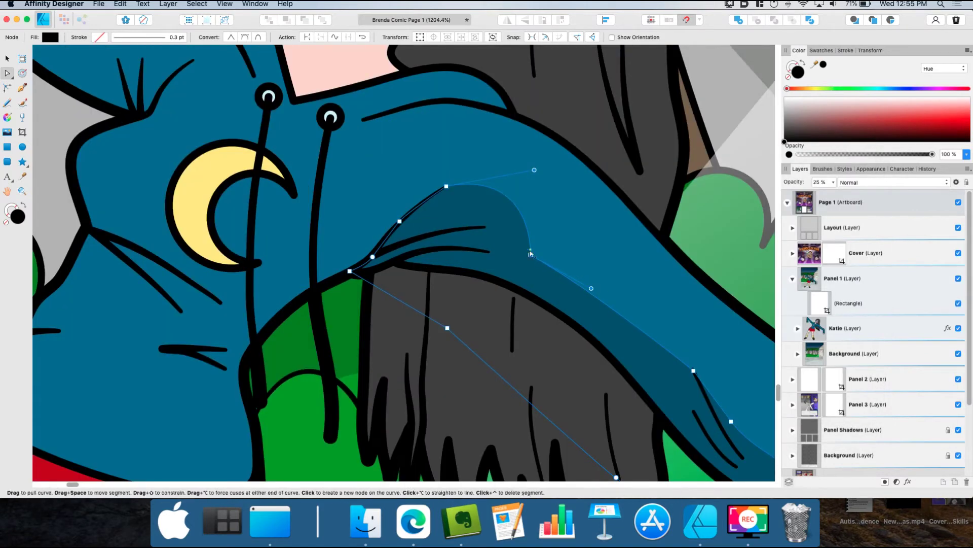
{"action": "left_click_drag", "start_coordinate": [530, 254], "coordinate": [574, 278]}
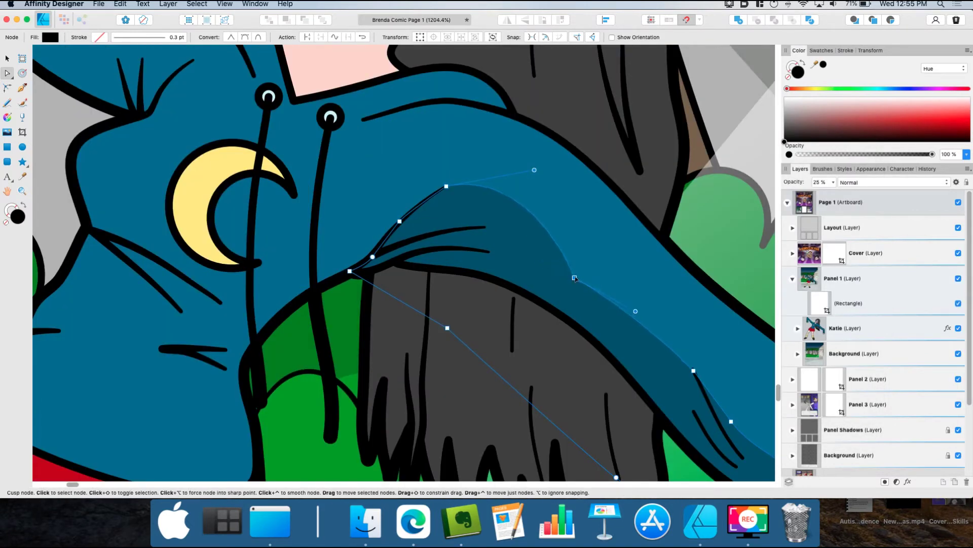
{"action": "left_click_drag", "start_coordinate": [634, 317], "coordinate": [635, 330]}
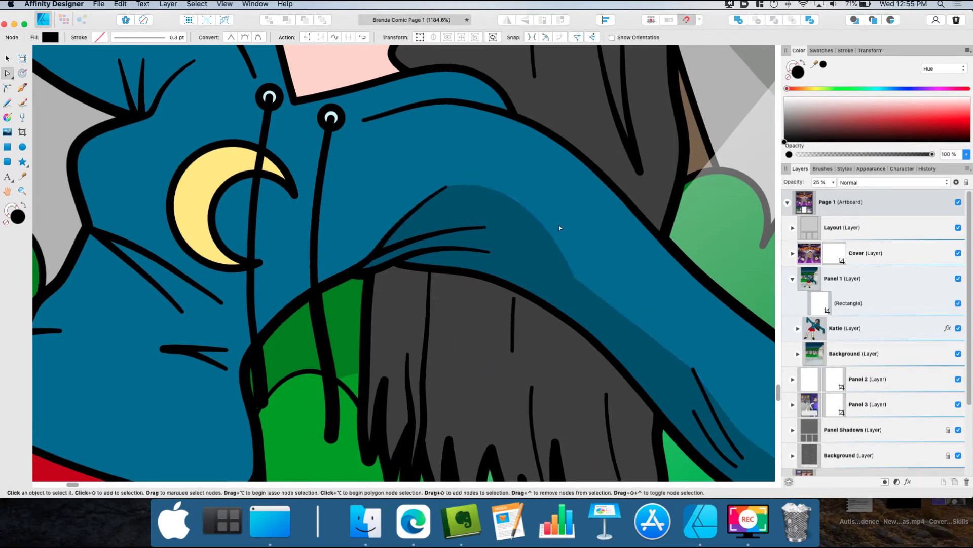
{"action": "scroll", "coordinate": [559, 226], "scroll_direction": "down", "scroll_amount": 3}
{"action": "key", "text": "super+d"}
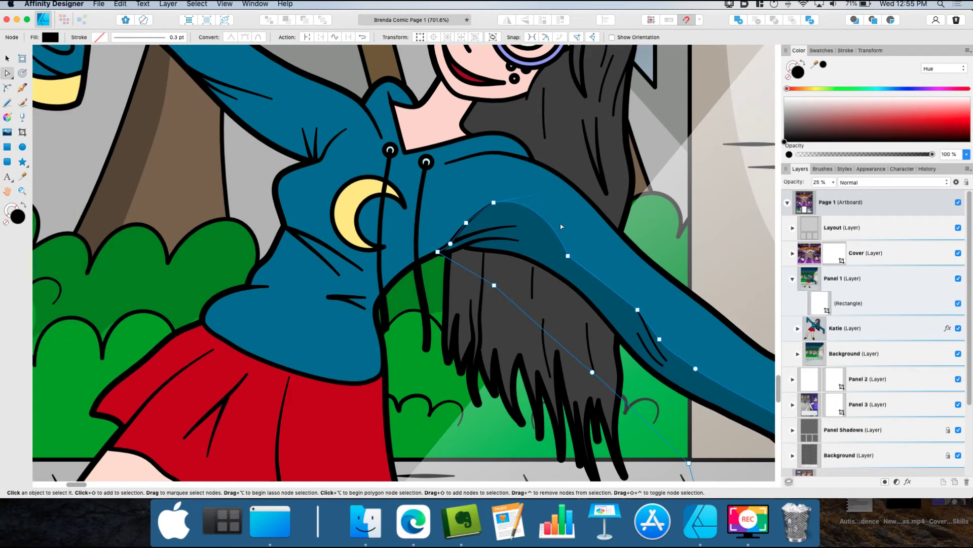
- Start a Pen shading curve at the sleeve shadow's upper tip and run it across the chest past the moon, up toward the raised shoulder
{"action": "scroll", "coordinate": [556, 208], "scroll_direction": "down", "scroll_amount": 5}
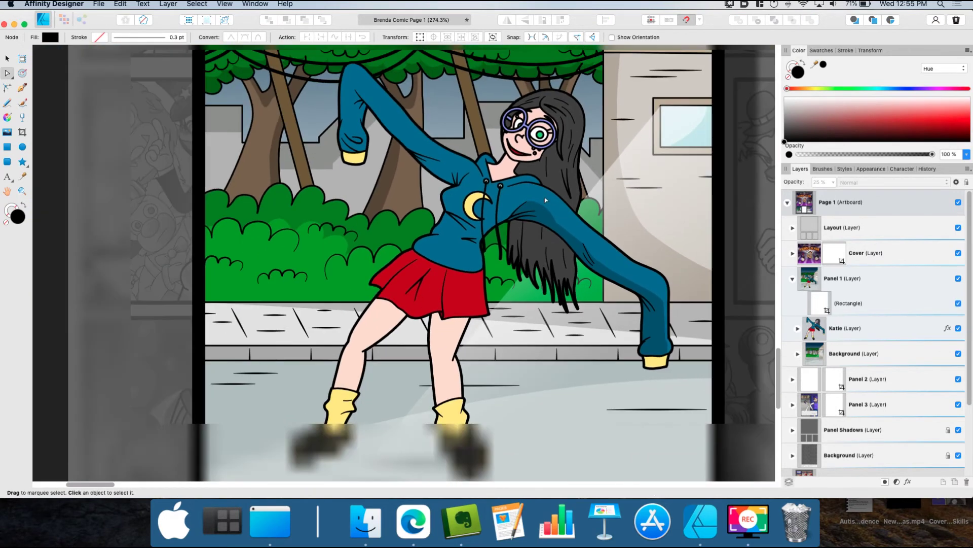
{"action": "key", "text": "p"}
{"action": "scroll", "coordinate": [553, 203], "scroll_direction": "up", "scroll_amount": 6}
{"action": "left_click", "coordinate": [602, 222]}
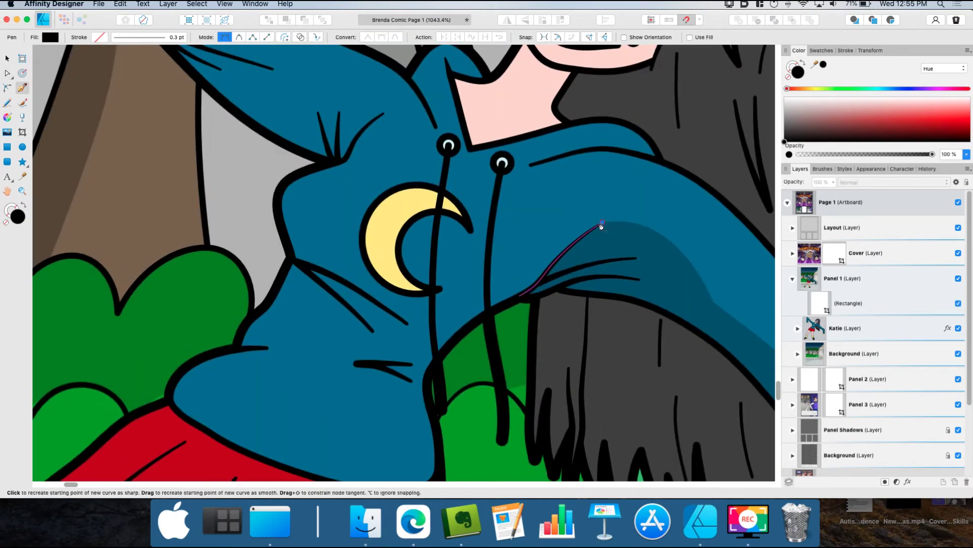
{"action": "left_click_drag", "start_coordinate": [448, 221], "coordinate": [402, 208]}
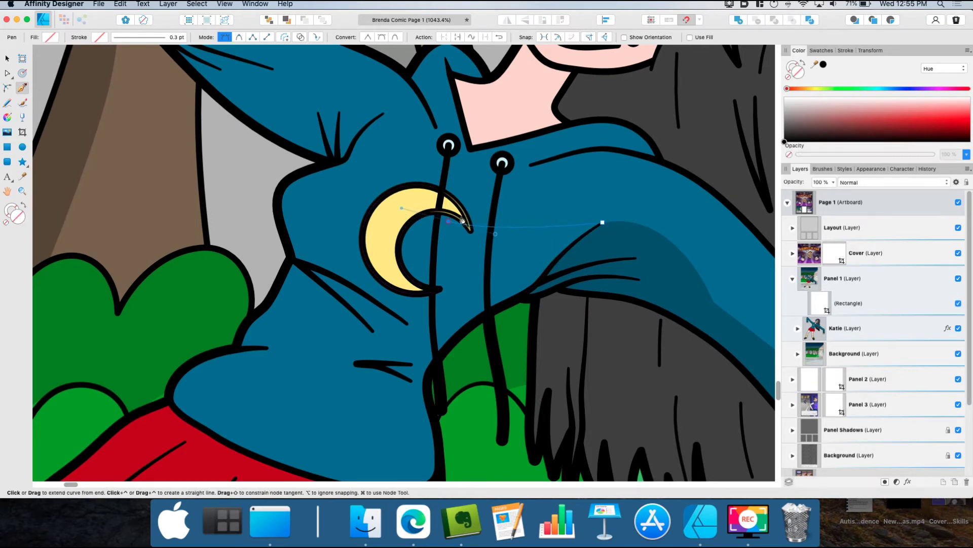
{"action": "scroll", "coordinate": [413, 144], "scroll_direction": "up", "scroll_amount": 3}
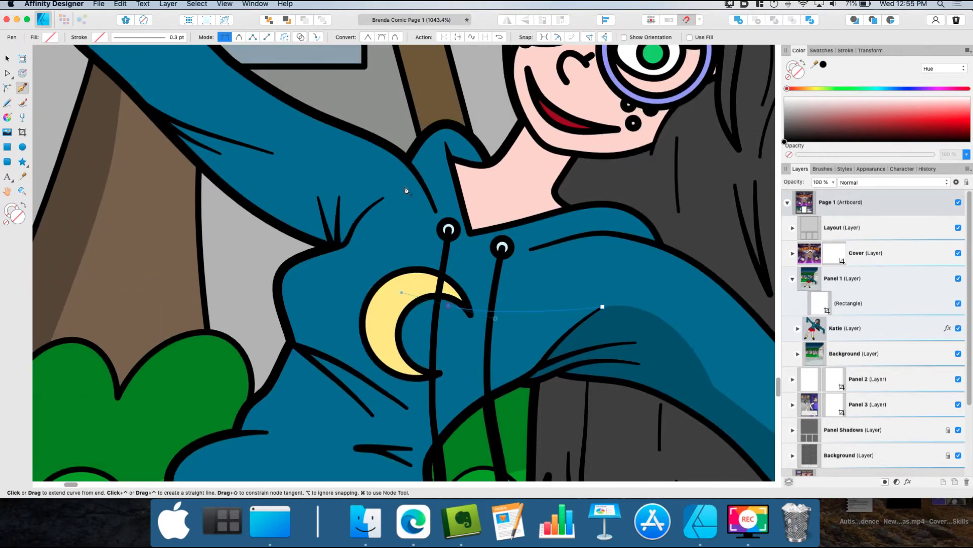
{"action": "left_click_drag", "start_coordinate": [392, 144], "coordinate": [399, 205]}
- Adjust the curve's shoulder node and continue the shading line up the raised sleeve, parallel to its upper edge
{"action": "scroll", "coordinate": [473, 213], "scroll_direction": "down", "scroll_amount": 5}
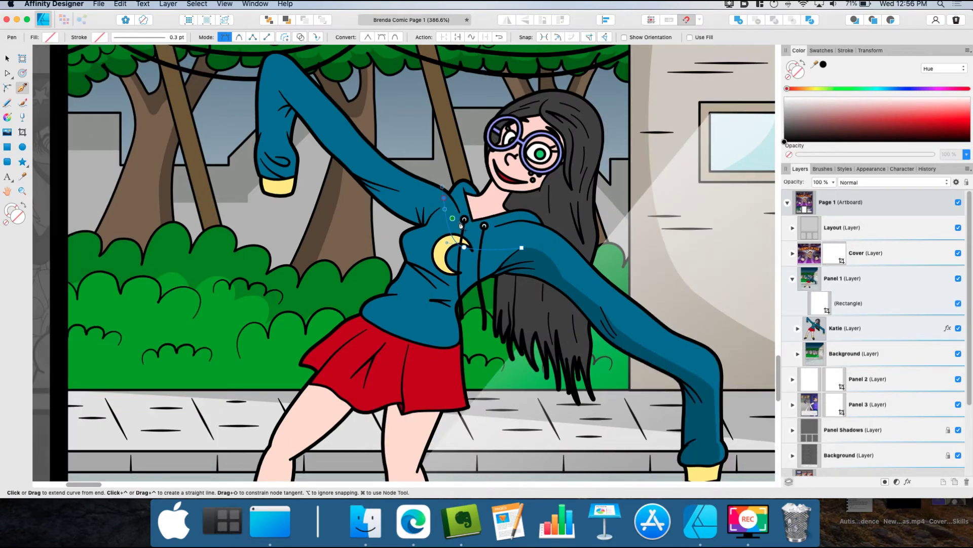
{"action": "scroll", "coordinate": [456, 223], "scroll_direction": "up", "scroll_amount": 5}
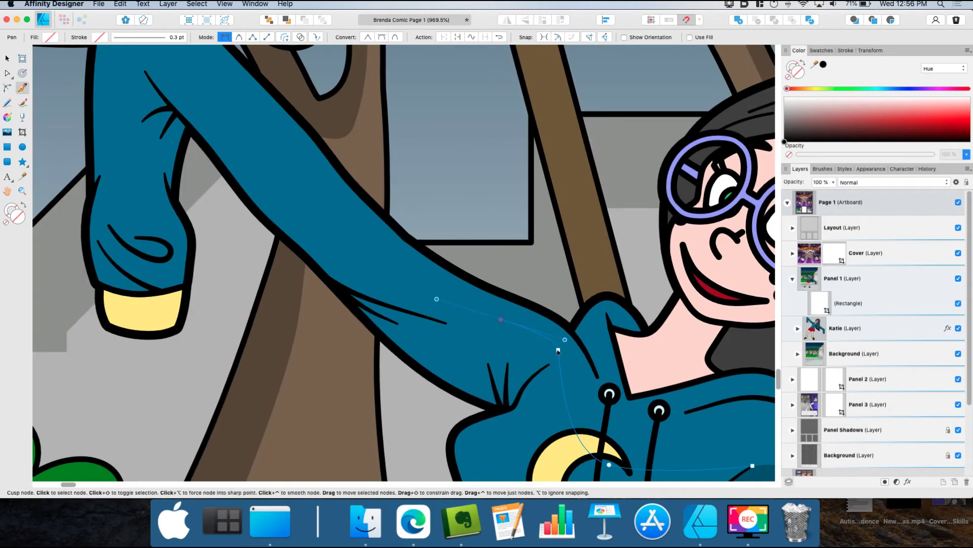
{"action": "left_click_drag", "start_coordinate": [558, 351], "coordinate": [558, 358]}
{"action": "left_click_drag", "start_coordinate": [501, 319], "coordinate": [493, 324]}
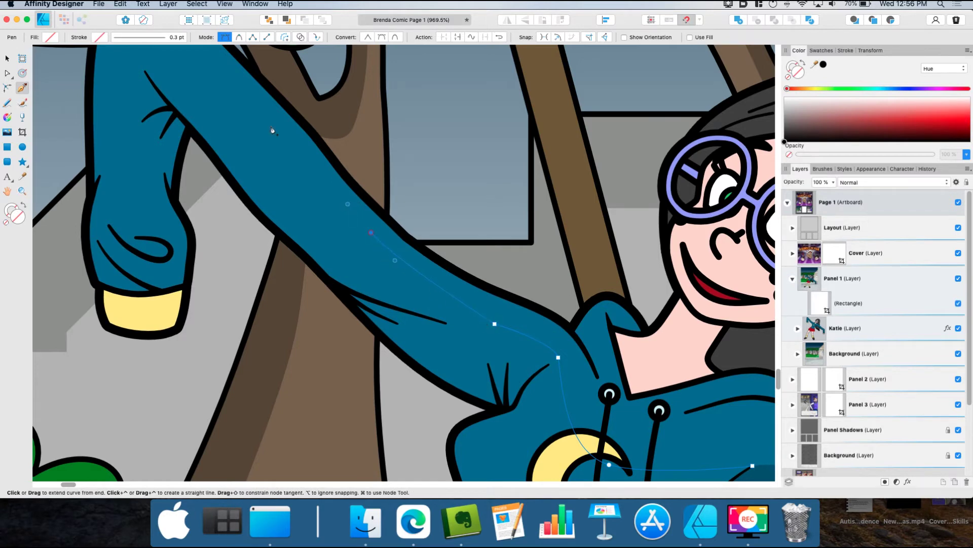
{"action": "scroll", "coordinate": [260, 140], "scroll_direction": "up", "scroll_amount": 2}
{"action": "left_click_drag", "start_coordinate": [256, 122], "coordinate": [243, 107]}
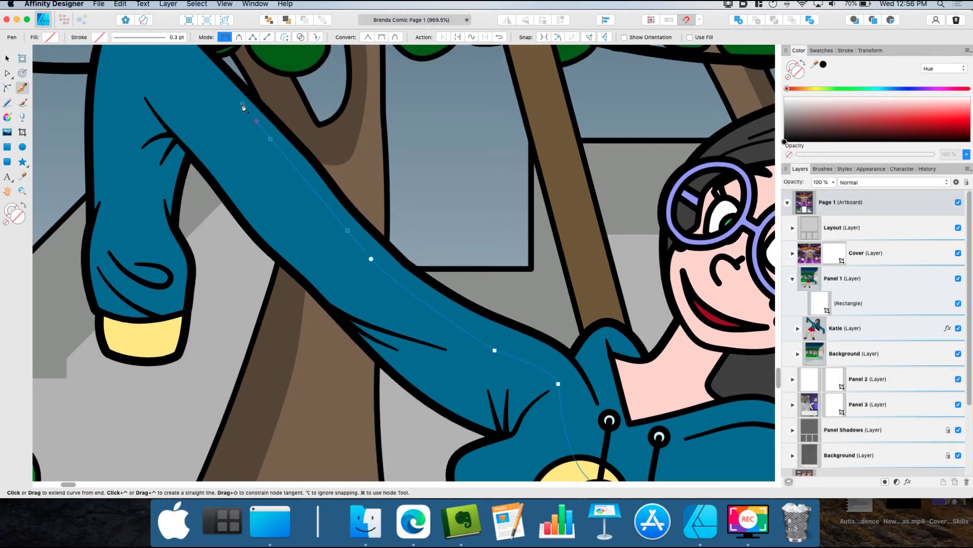
- Wrap the shading curve around the outside of the raised arm and the hoodie's body, close it and fill it black
{"action": "scroll", "coordinate": [208, 133], "scroll_direction": "up", "scroll_amount": 5}
{"action": "left_click_drag", "start_coordinate": [109, 78], "coordinate": [65, 96]}
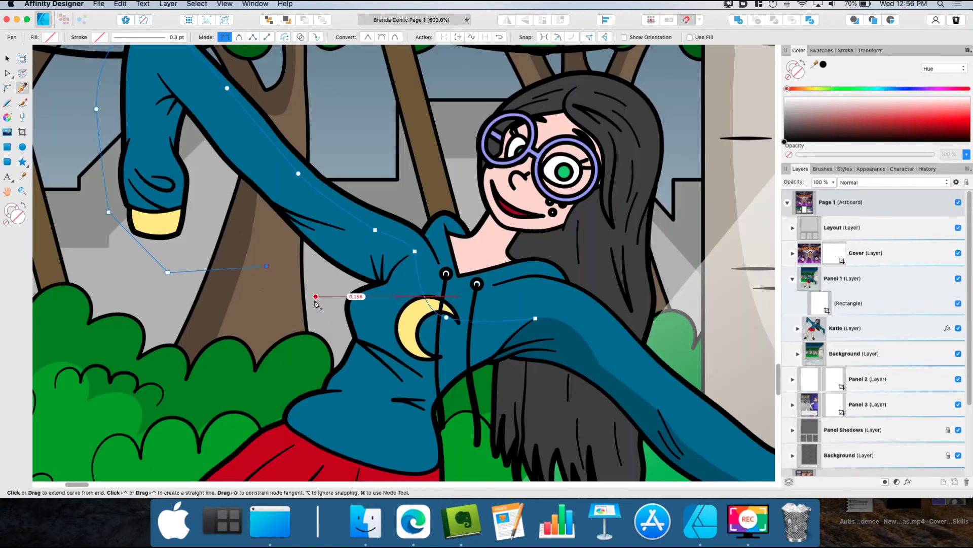
{"action": "left_click", "coordinate": [310, 318]}
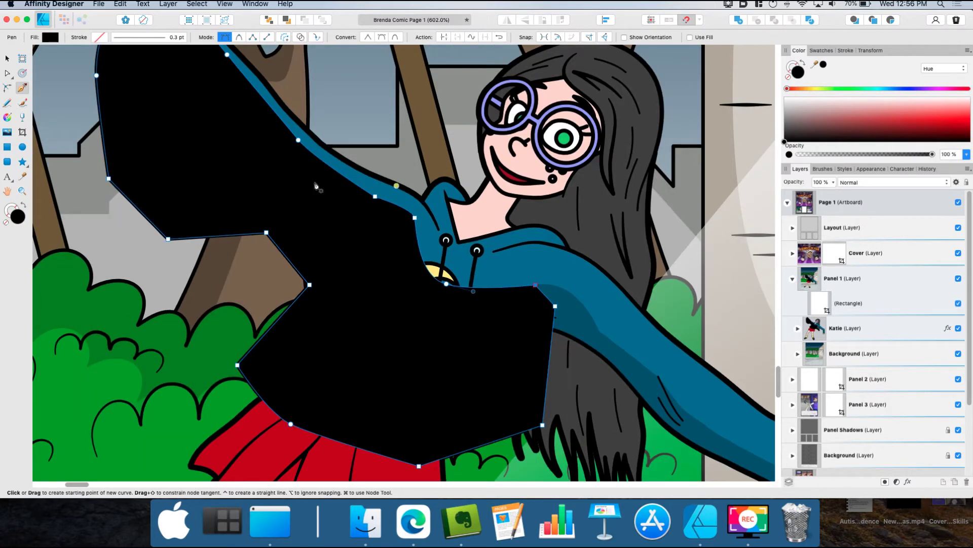
- Cut the black shading shape, insert it inside the hoodie shape so it is clipped, and lower its opacity to 25%
{"action": "left_click", "coordinate": [7, 59]}
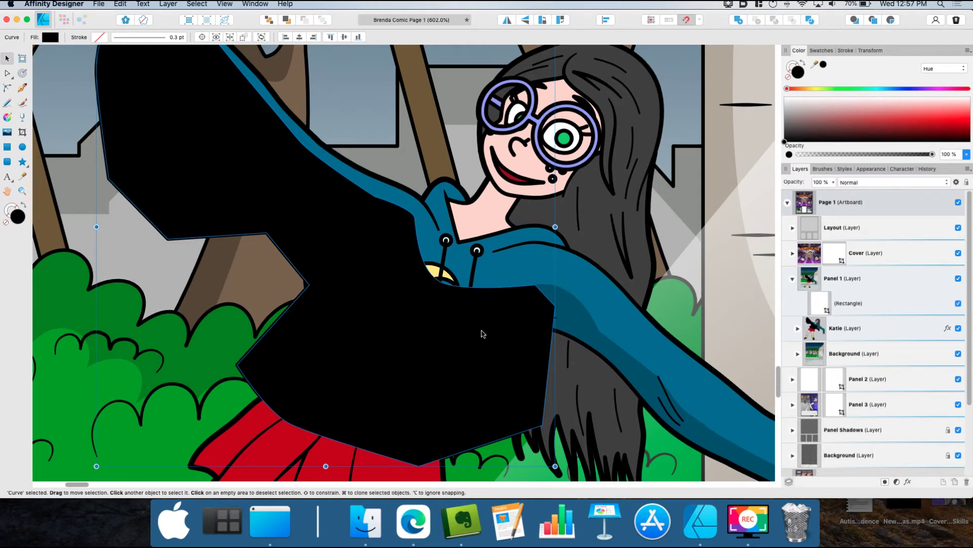
{"action": "key", "text": "Delete"}
{"action": "left_click", "coordinate": [531, 267]}
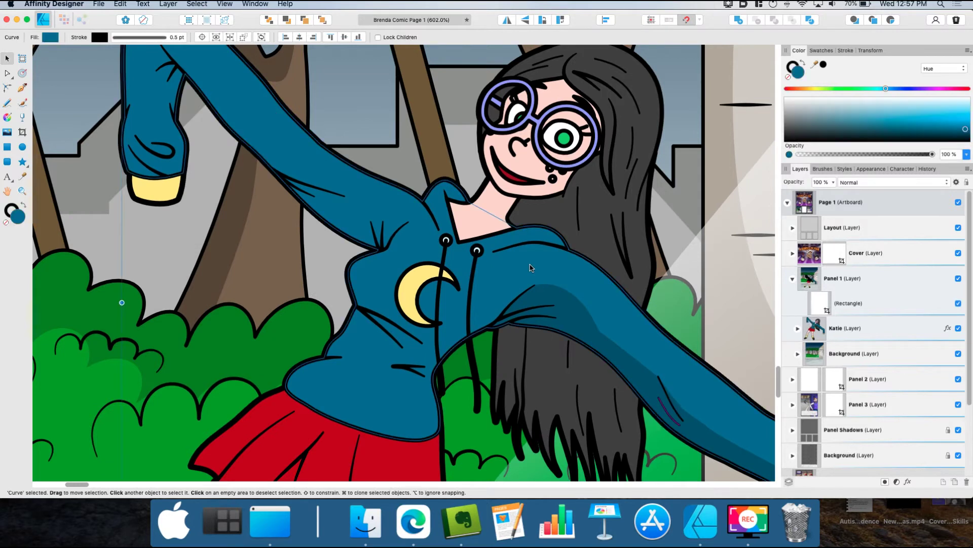
{"action": "left_click", "coordinate": [892, 21]}
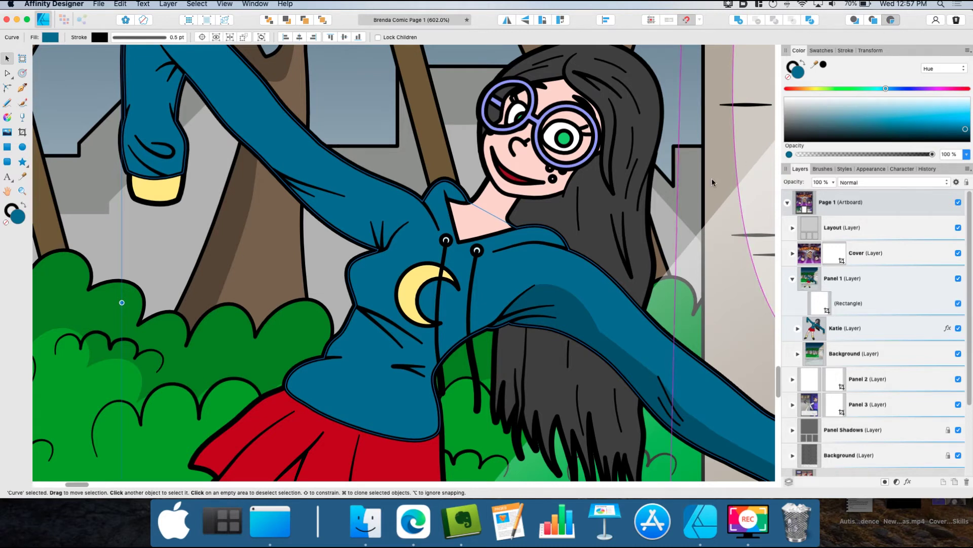
{"action": "key", "text": "super+v"}
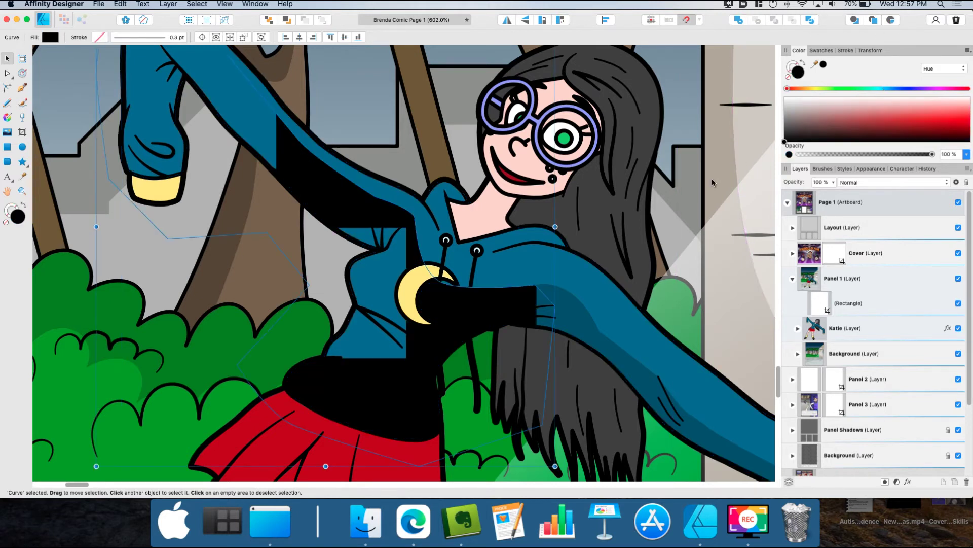
{"action": "left_click", "coordinate": [833, 182]}
{"action": "left_click_drag", "start_coordinate": [835, 193], "coordinate": [768, 211]}
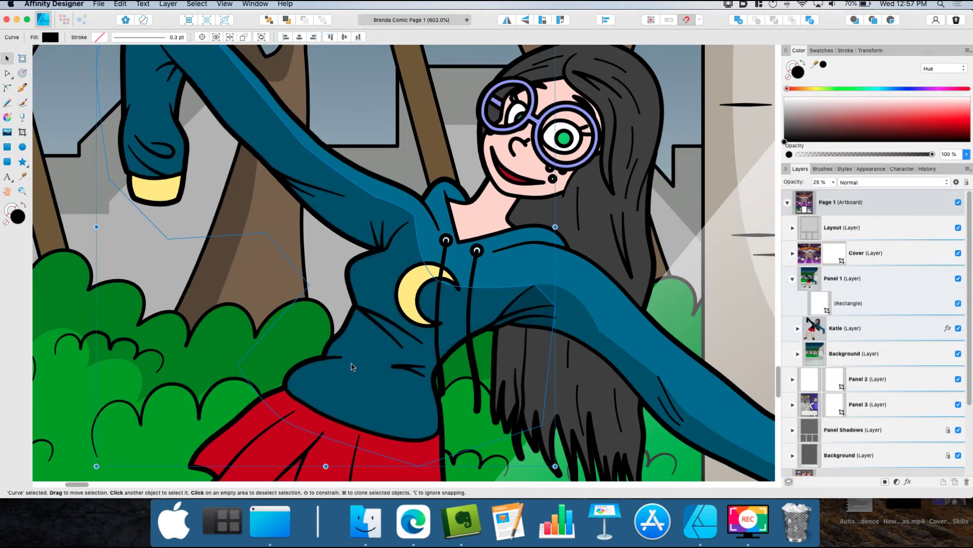
- Merge the hoodie body shadow and the sleeve shadow into one shape with the Add operation
{"action": "scroll", "coordinate": [312, 385], "scroll_direction": "up", "scroll_amount": 1}
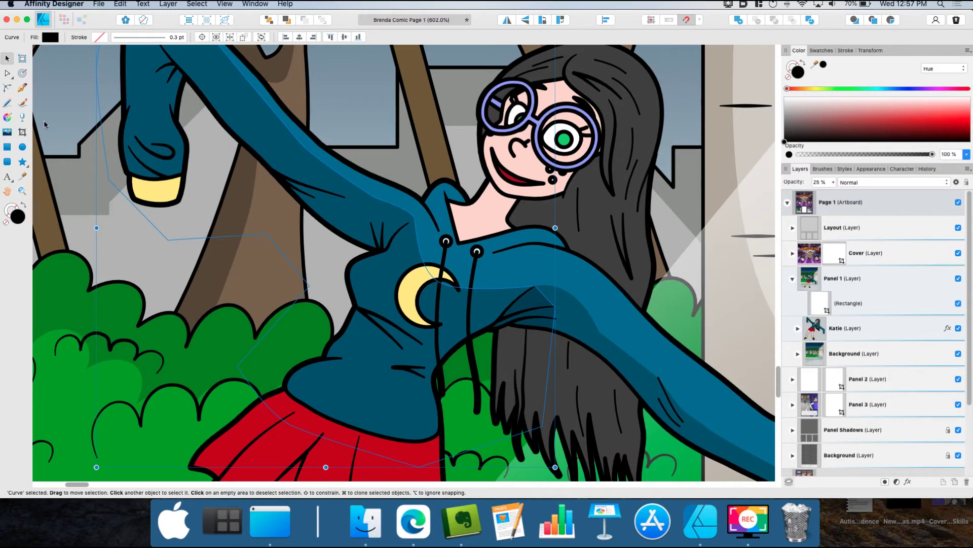
{"action": "left_click", "coordinate": [573, 314], "text": "shift"}
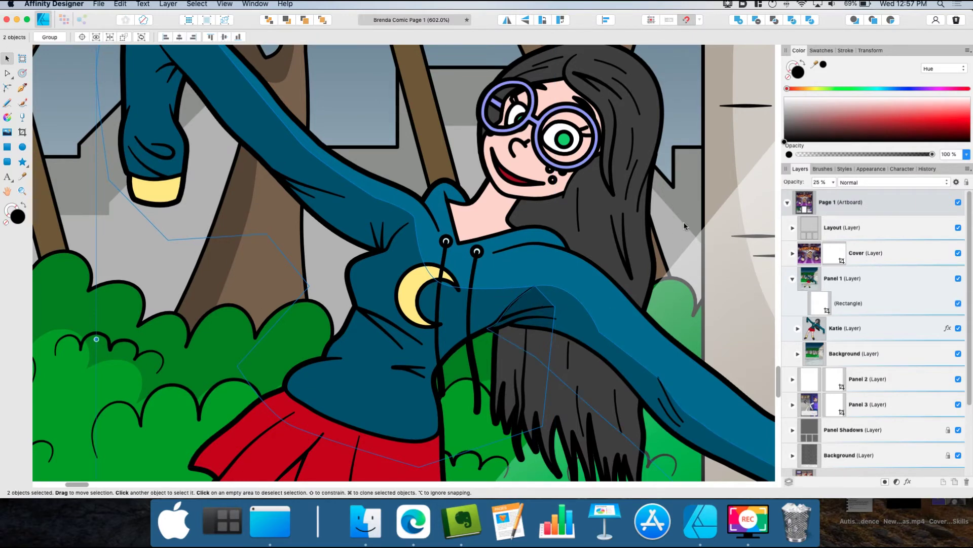
{"action": "left_click", "coordinate": [738, 20]}
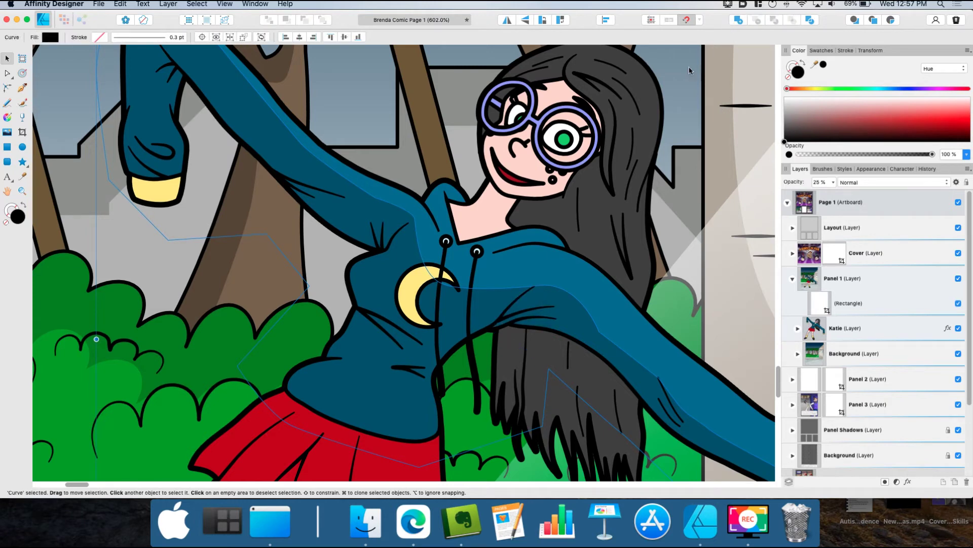
- Sculpt the merged shadow's outline near the notch over the hanging hair, using the Pencil tool's Sculpt mode
{"action": "scroll", "coordinate": [475, 328], "scroll_direction": "down", "scroll_amount": 3}
{"action": "scroll", "coordinate": [467, 329], "scroll_direction": "up", "scroll_amount": 3}
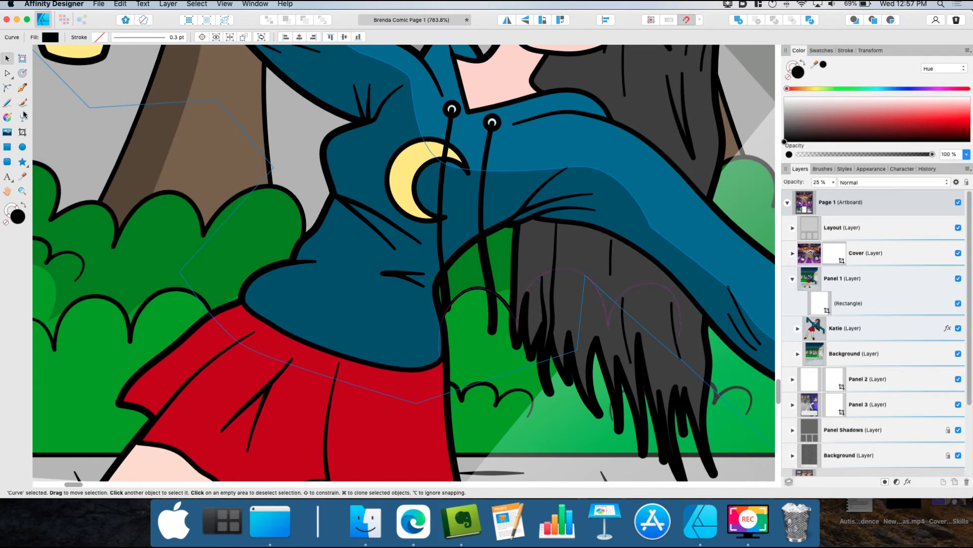
{"action": "left_click", "coordinate": [6, 105]}
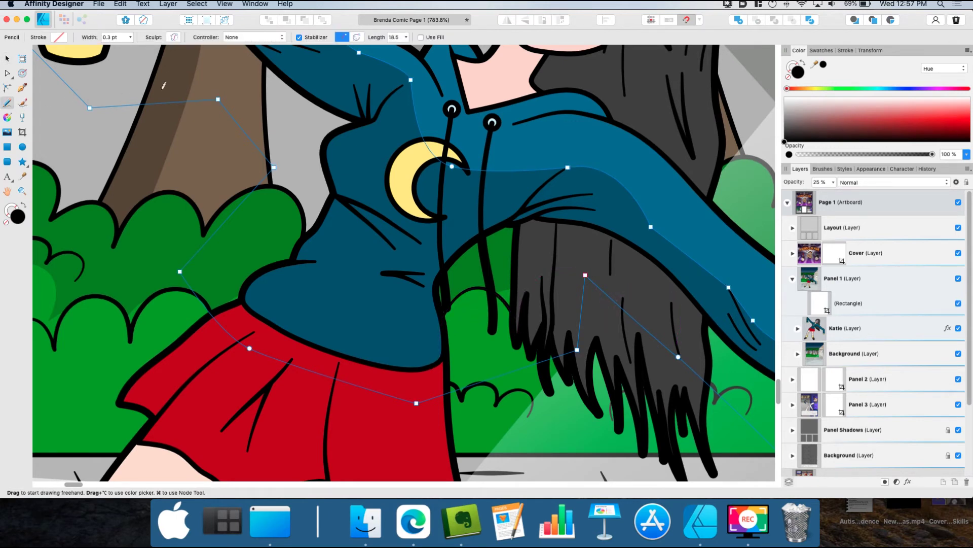
{"action": "left_click", "coordinate": [173, 38]}
{"action": "left_click_drag", "start_coordinate": [591, 277], "coordinate": [607, 289]}
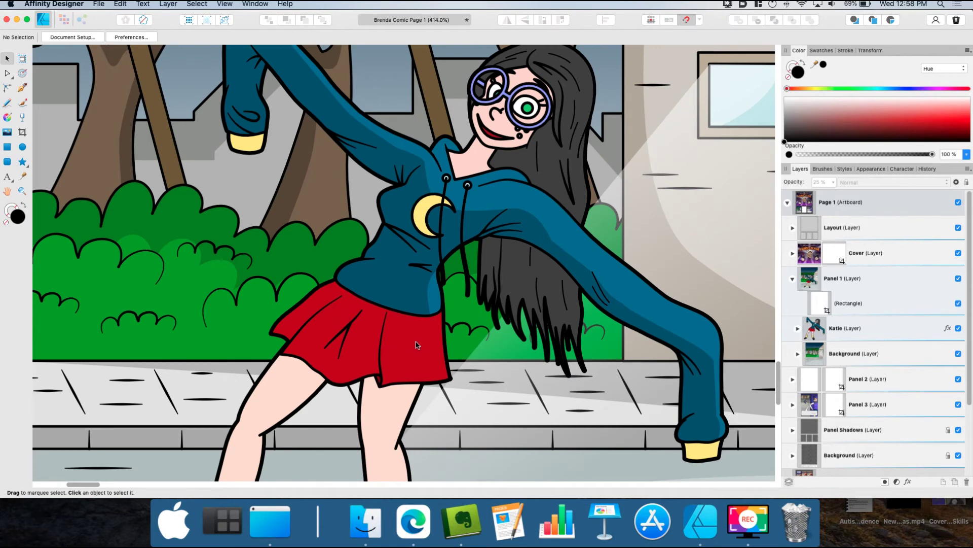
- Draw a closed shading shape over the red skirt, leaving a narrow lit strip along its right side
{"action": "left_click", "coordinate": [416, 345]}
{"action": "key", "text": "p"}
{"action": "left_click", "coordinate": [428, 309]}
{"action": "left_click_drag", "start_coordinate": [440, 394], "coordinate": [455, 429]}
{"action": "left_click_drag", "start_coordinate": [333, 408], "coordinate": [271, 386]}
{"action": "left_click", "coordinate": [206, 328]}
{"action": "left_click", "coordinate": [428, 309]}
- Fill the skirt's shading shape black, lower its opacity and deselect it
{"action": "left_click", "coordinate": [823, 65]}
{"action": "left_click_drag", "start_coordinate": [834, 184], "coordinate": [767, 218]}
{"action": "key", "text": "super+d"}
- Draw a closed shading shape down the straight leg from under the skirt to the sock, leaving its right edge lit
{"action": "scroll", "coordinate": [582, 228], "scroll_direction": "down", "scroll_amount": 1}
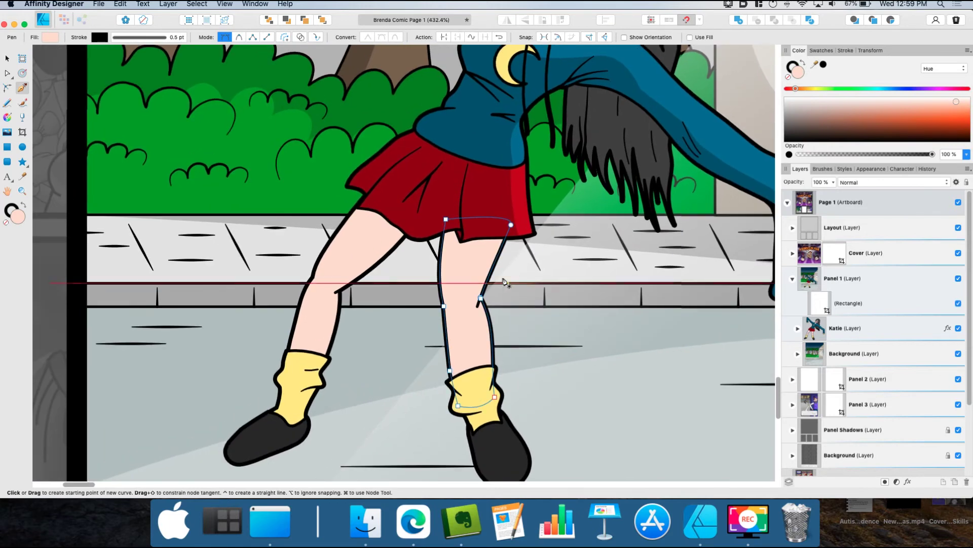
{"action": "scroll", "coordinate": [507, 278], "scroll_direction": "up", "scroll_amount": 2}
{"action": "left_click_drag", "start_coordinate": [470, 278], "coordinate": [466, 285]}
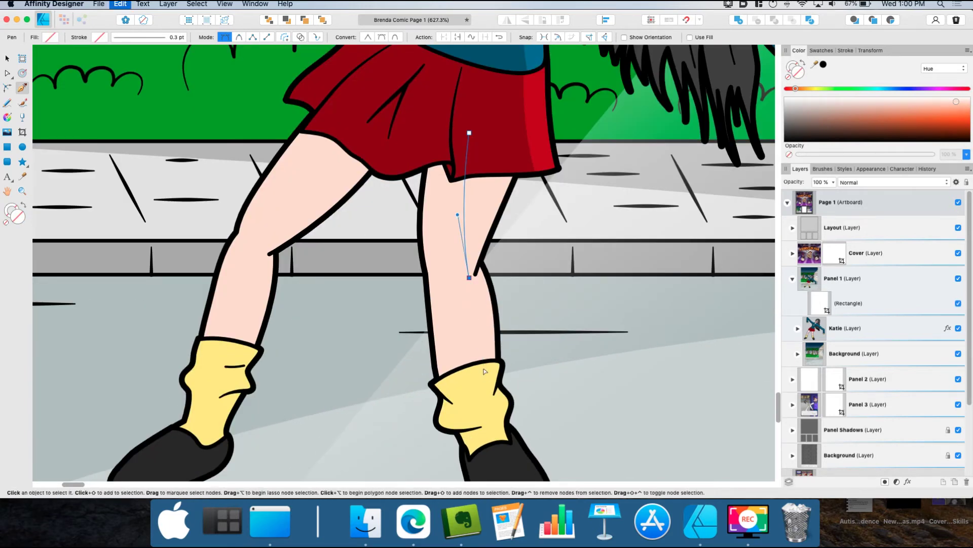
{"action": "left_click_drag", "start_coordinate": [485, 369], "coordinate": [485, 445]}
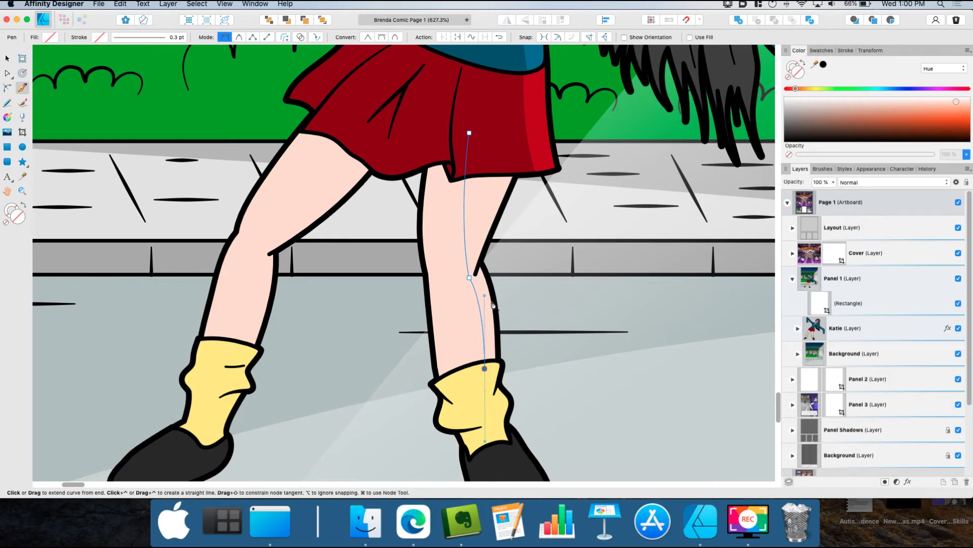
{"action": "left_click", "coordinate": [484, 369]}
{"action": "left_click", "coordinate": [409, 400]}
{"action": "left_click", "coordinate": [403, 143]}
{"action": "left_click", "coordinate": [469, 133]}
- Lower the opacity of the straight leg's shading shape and cut it for clipping inside the leg
{"action": "left_click", "coordinate": [833, 182]}
{"action": "left_click", "coordinate": [7, 58]}
{"action": "key", "text": "super+x"}
{"action": "left_click", "coordinate": [456, 243]}
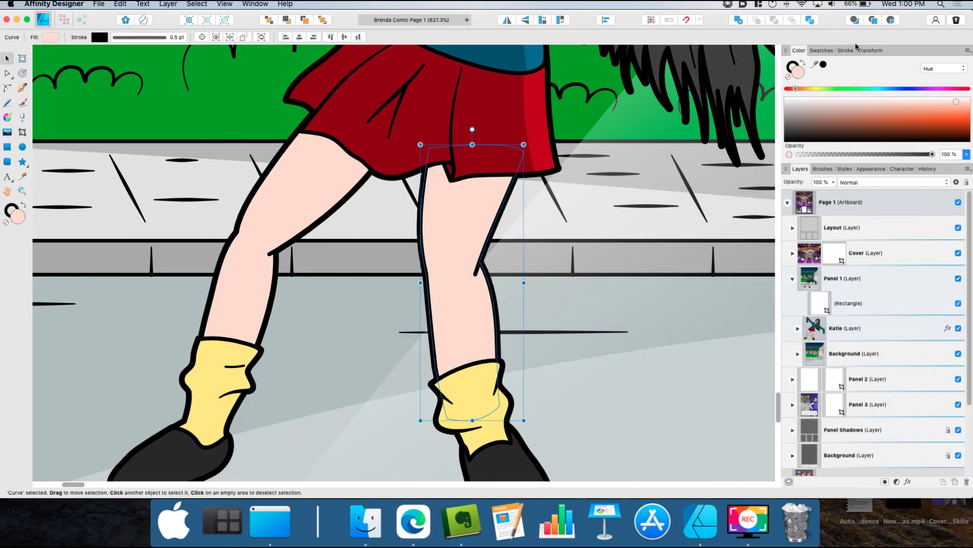
- Draw a closed shading shape over the straight leg's yellow sock, following its folds down to the shoe
{"action": "left_click", "coordinate": [439, 146]}
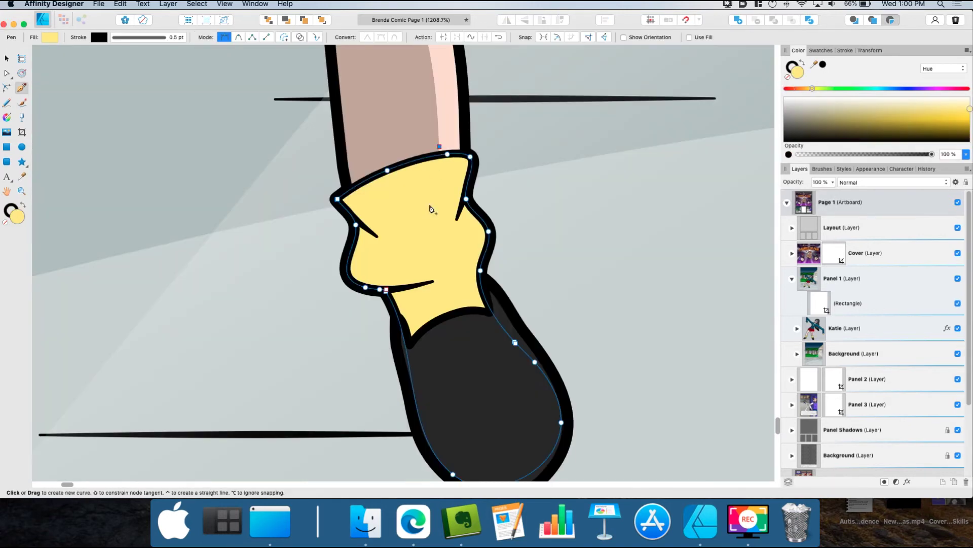
{"action": "left_click", "coordinate": [432, 223]}
{"action": "left_click", "coordinate": [462, 240]}
{"action": "left_click", "coordinate": [457, 277]}
{"action": "left_click", "coordinate": [489, 332]}
{"action": "left_click", "coordinate": [378, 399]}
{"action": "left_click", "coordinate": [281, 183]}
{"action": "left_click", "coordinate": [439, 146]}
- Fill the sock's shading shape black, lower its opacity and deselect it
{"action": "left_click", "coordinate": [823, 64]}
{"action": "left_click_drag", "start_coordinate": [833, 182], "coordinate": [764, 196]}
{"action": "key", "text": "super+d"}
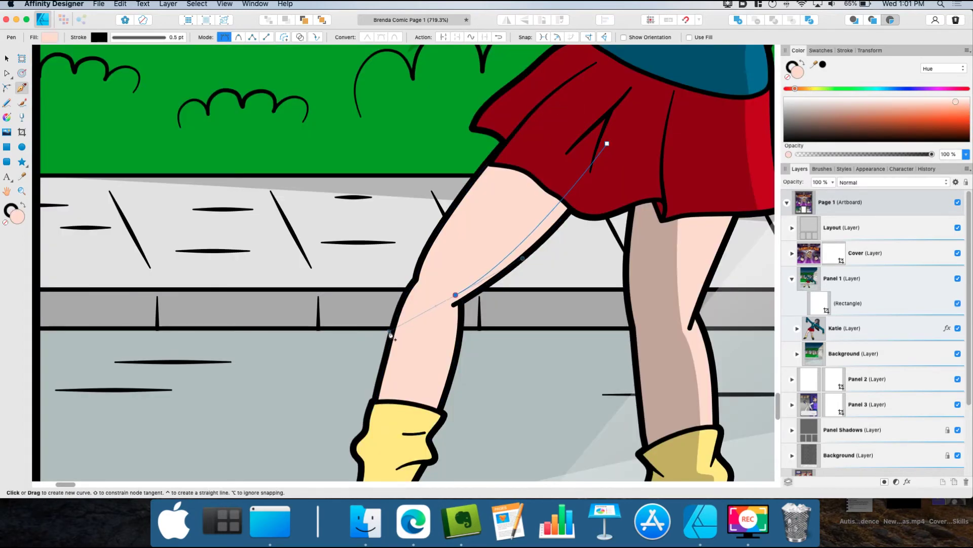
- Extend the bent leg's shading curve down to the sock and close it around the leg's outer side up into the skirt
{"action": "left_click", "coordinate": [425, 419]}
{"action": "left_click", "coordinate": [353, 413]}
{"action": "left_click", "coordinate": [411, 122]}
{"action": "left_click", "coordinate": [566, 79]}
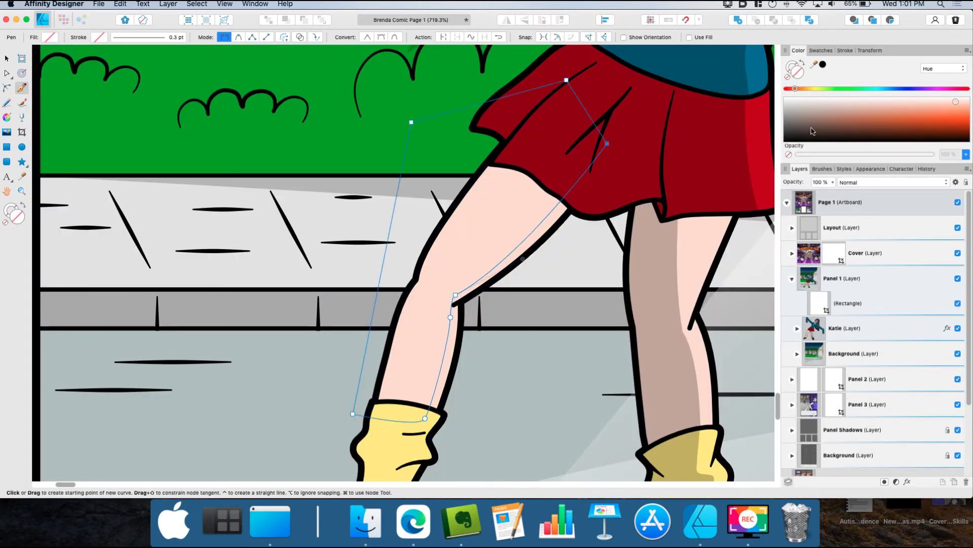
- Fill the bent leg's shading shape black, lower its opacity and deselect it
{"action": "left_click", "coordinate": [823, 64]}
{"action": "left_click_drag", "start_coordinate": [833, 182], "coordinate": [764, 196]}
{"action": "key", "text": "super+d"}
- Insert a black rectangle inside the face shape, covering the whole face, and lower its opacity to 25%
{"action": "scroll", "coordinate": [545, 232], "scroll_direction": "down", "scroll_amount": 10}
{"action": "scroll", "coordinate": [495, 270], "scroll_direction": "down", "scroll_amount": 2}
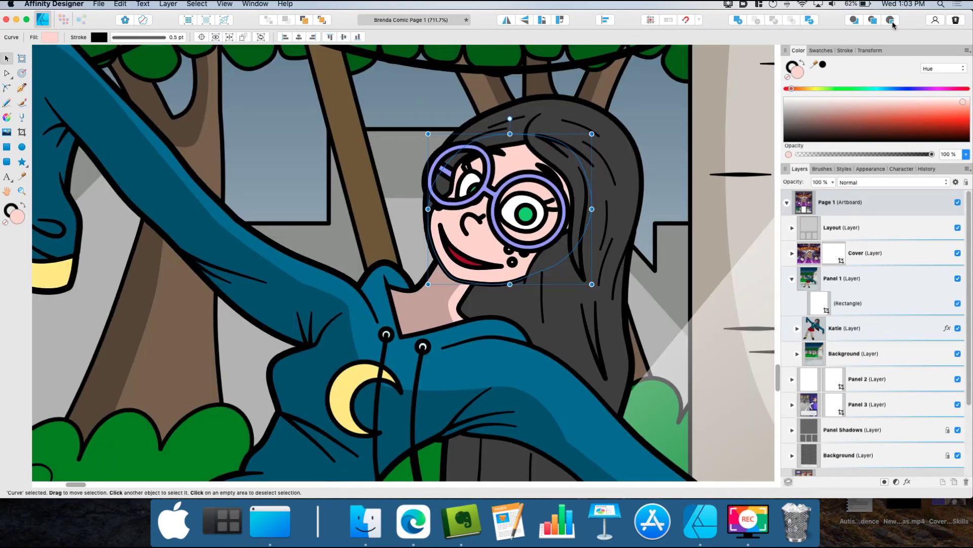
{"action": "left_click", "coordinate": [891, 21]}
{"action": "left_click", "coordinate": [7, 148]}
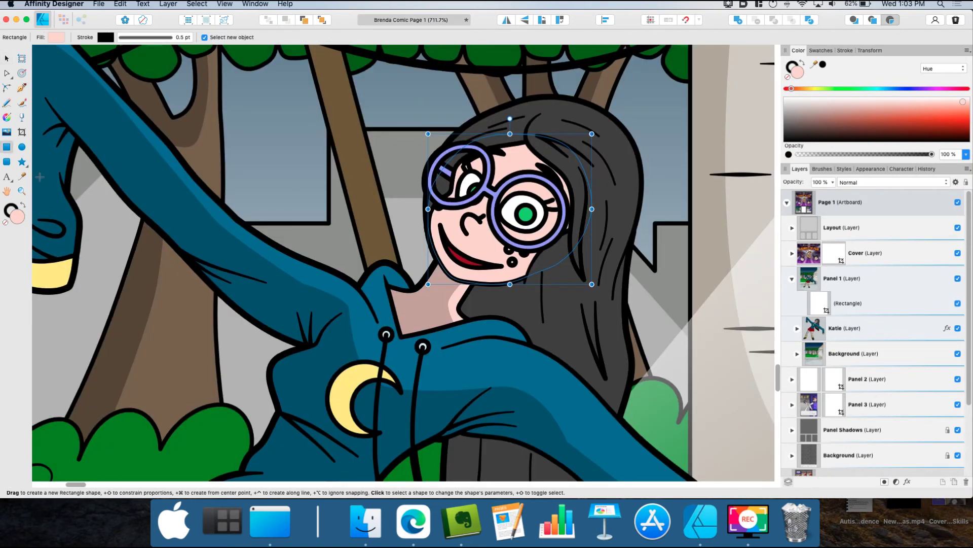
{"action": "left_click_drag", "start_coordinate": [391, 107], "coordinate": [650, 329]}
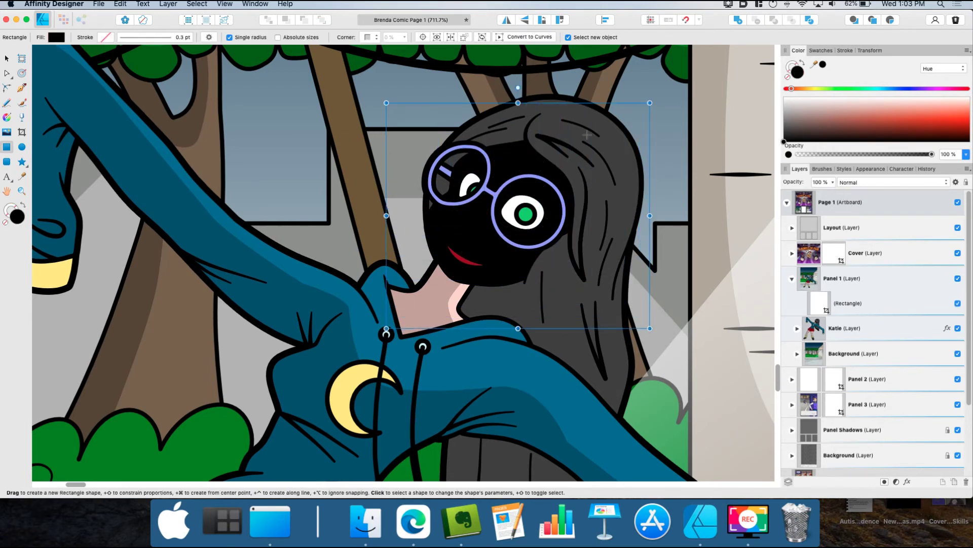
{"action": "left_click", "coordinate": [832, 182]}
{"action": "left_click_drag", "start_coordinate": [831, 194], "coordinate": [768, 215]}
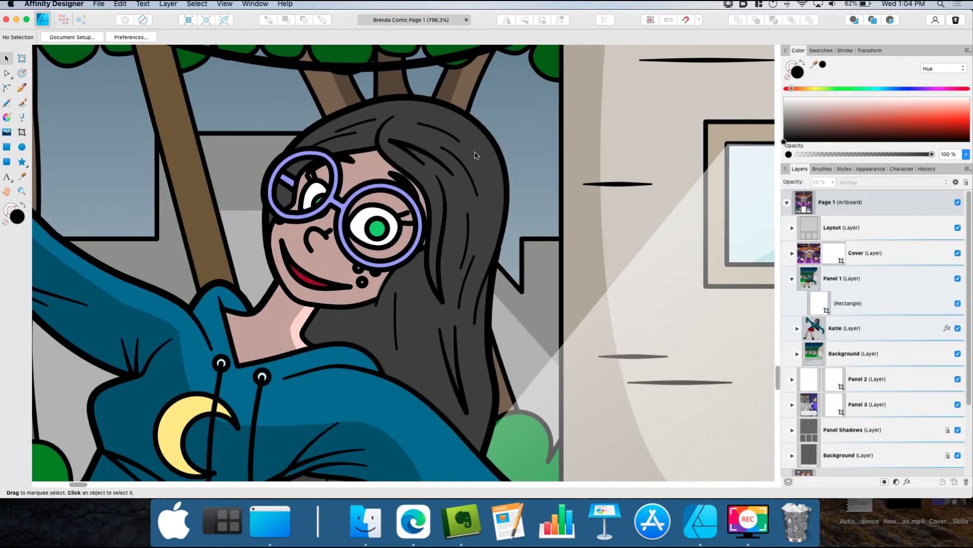
- Start a Pen shading curve over the hair's crown and bring it down along the outer side of the hair
{"action": "left_click", "coordinate": [476, 155]}
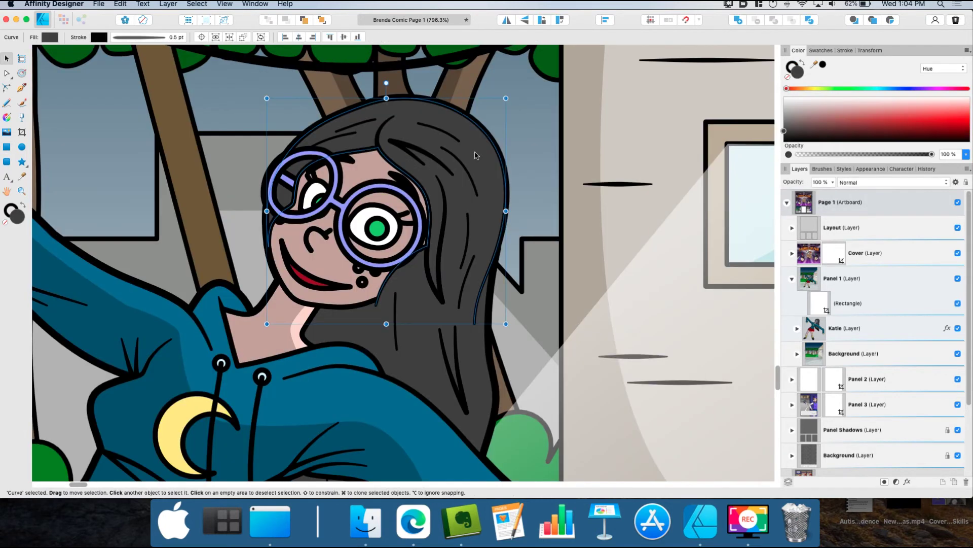
{"action": "scroll", "coordinate": [475, 155], "scroll_direction": "down", "scroll_amount": 3}
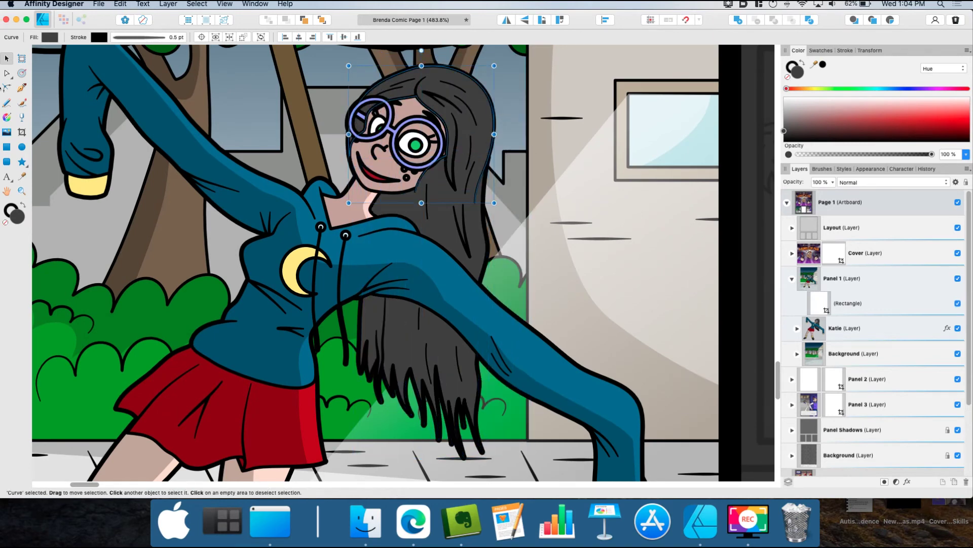
{"action": "left_click", "coordinate": [21, 88]}
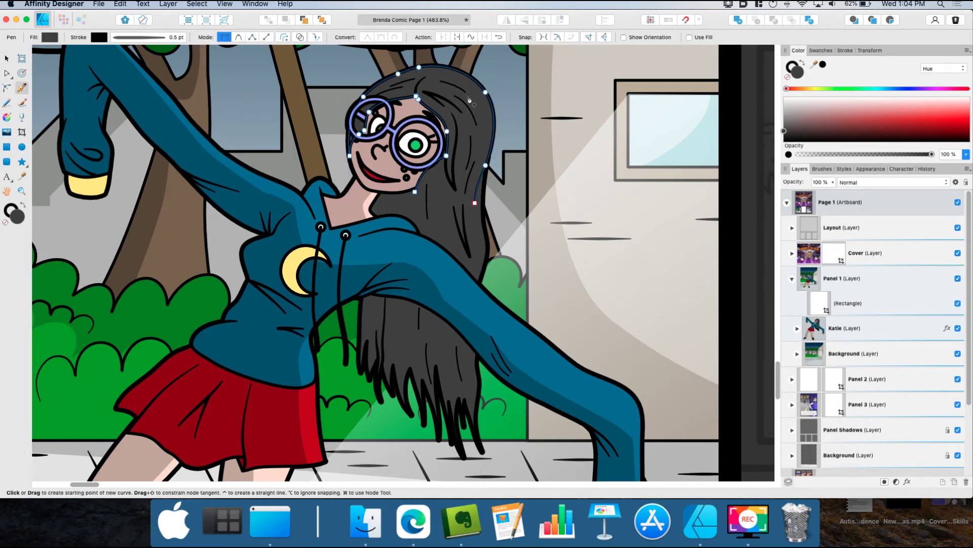
{"action": "scroll", "coordinate": [424, 85], "scroll_direction": "up", "scroll_amount": 3}
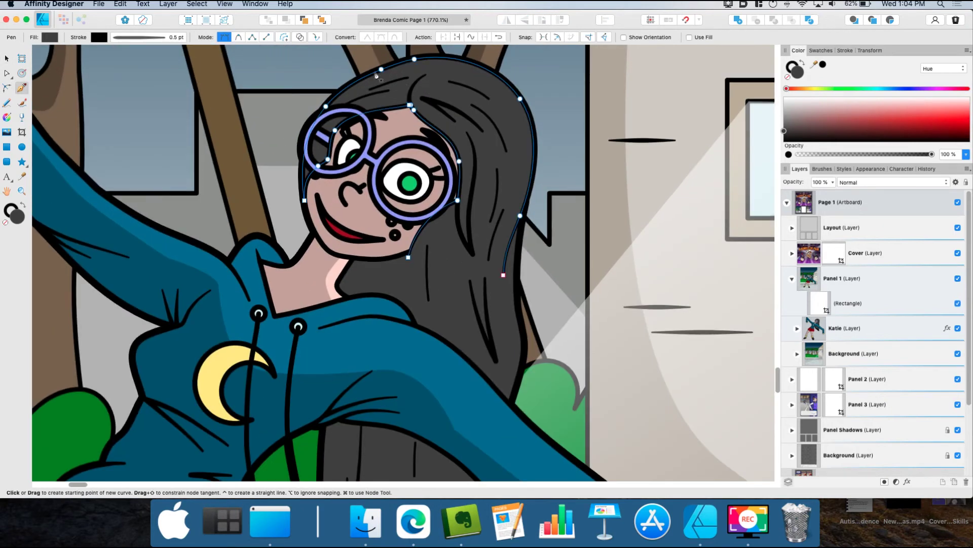
{"action": "left_click_drag", "start_coordinate": [474, 86], "coordinate": [511, 112]}
{"action": "left_click_drag", "start_coordinate": [517, 162], "coordinate": [508, 218]}
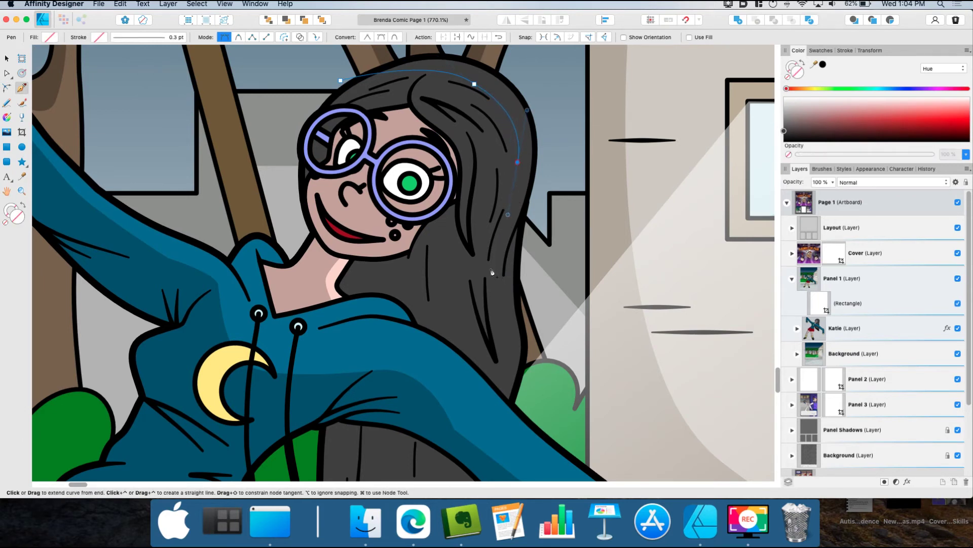
{"action": "left_click_drag", "start_coordinate": [495, 285], "coordinate": [494, 306]}
- Extend the hair shading curve down through the long hair, behind the sleeve, to the lower strands
{"action": "scroll", "coordinate": [512, 208], "scroll_direction": "down", "scroll_amount": 5}
{"action": "left_click", "coordinate": [501, 231]}
{"action": "left_click", "coordinate": [504, 117], "text": "super"}
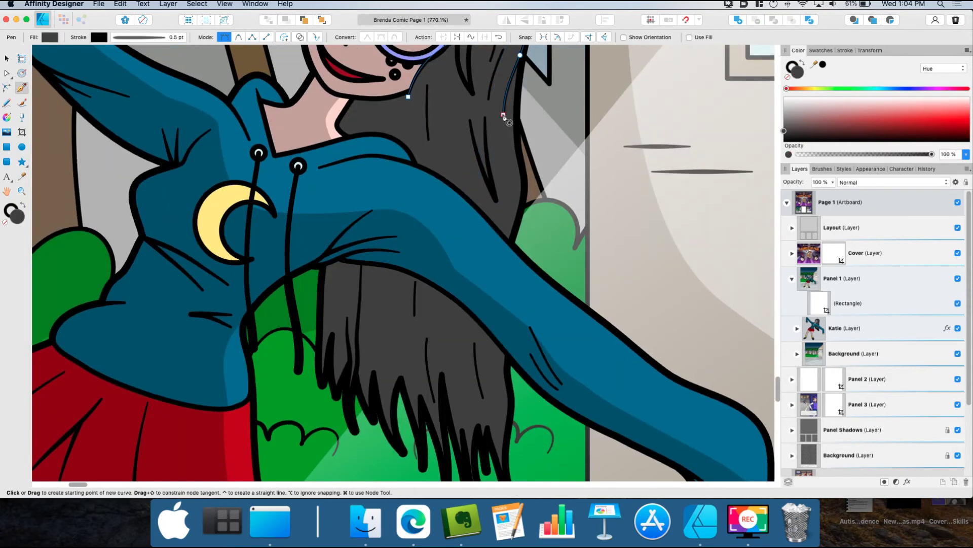
{"action": "scroll", "coordinate": [504, 117], "scroll_direction": "up", "scroll_amount": 8}
{"action": "left_click", "coordinate": [504, 292], "text": "super"}
{"action": "scroll", "coordinate": [502, 291], "scroll_direction": "down", "scroll_amount": 5}
{"action": "left_click_drag", "start_coordinate": [501, 303], "coordinate": [448, 307]}
{"action": "scroll", "coordinate": [448, 305], "scroll_direction": "down", "scroll_amount": 4}
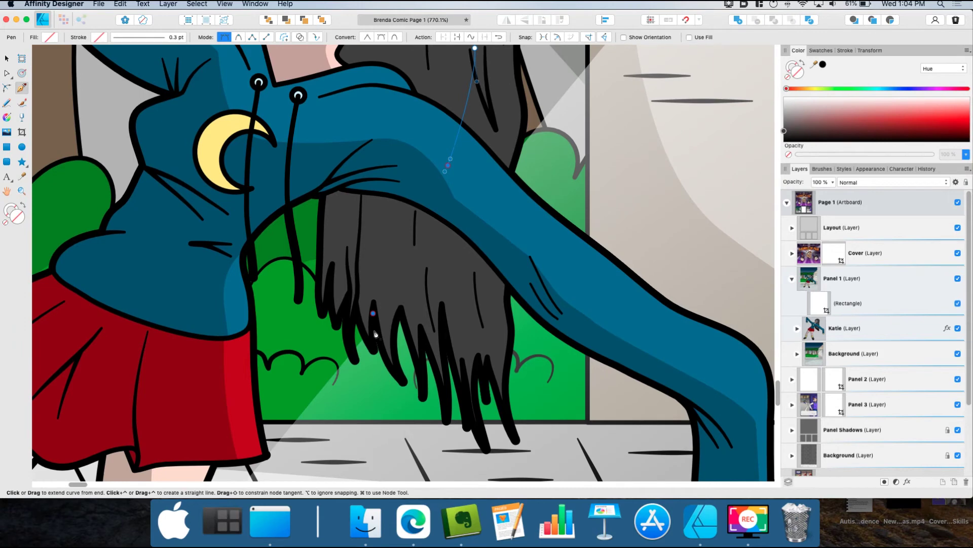
{"action": "left_click_drag", "start_coordinate": [376, 333], "coordinate": [369, 388]}
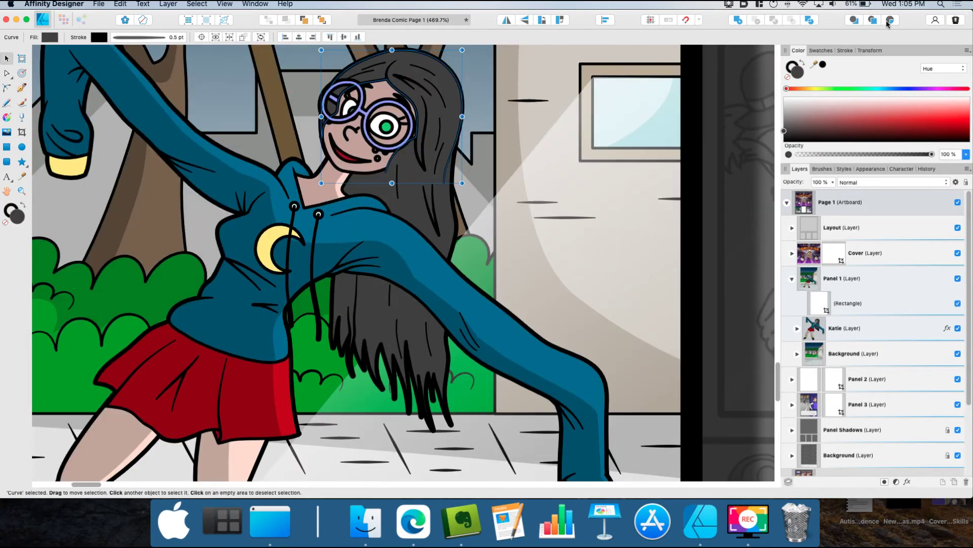
- Paste the black shading shape inside the upper hair shape and lower its opacity to 25%
{"action": "left_click", "coordinate": [890, 22]}
{"action": "key", "text": "super+v"}
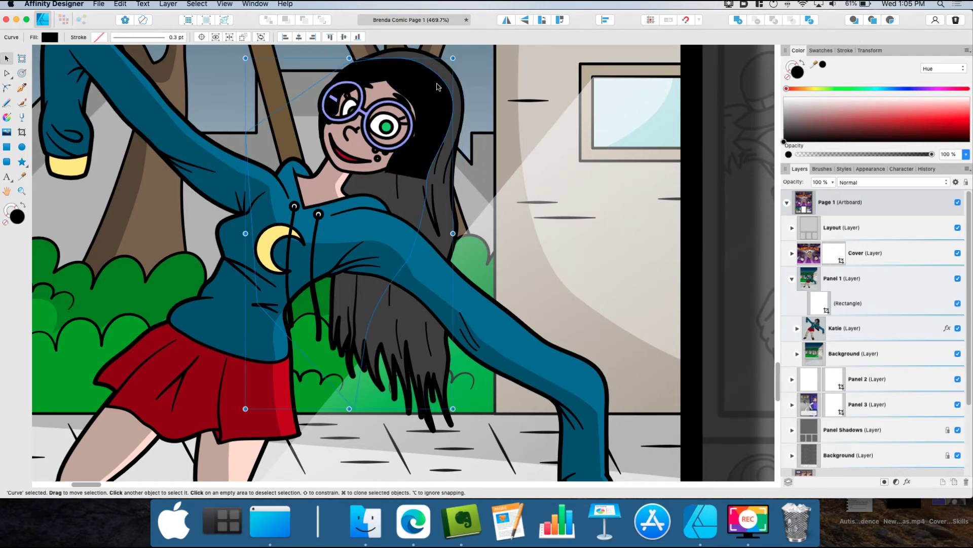
{"action": "left_click", "coordinate": [833, 182]}
{"action": "left_click_drag", "start_coordinate": [833, 193], "coordinate": [740, 198]}
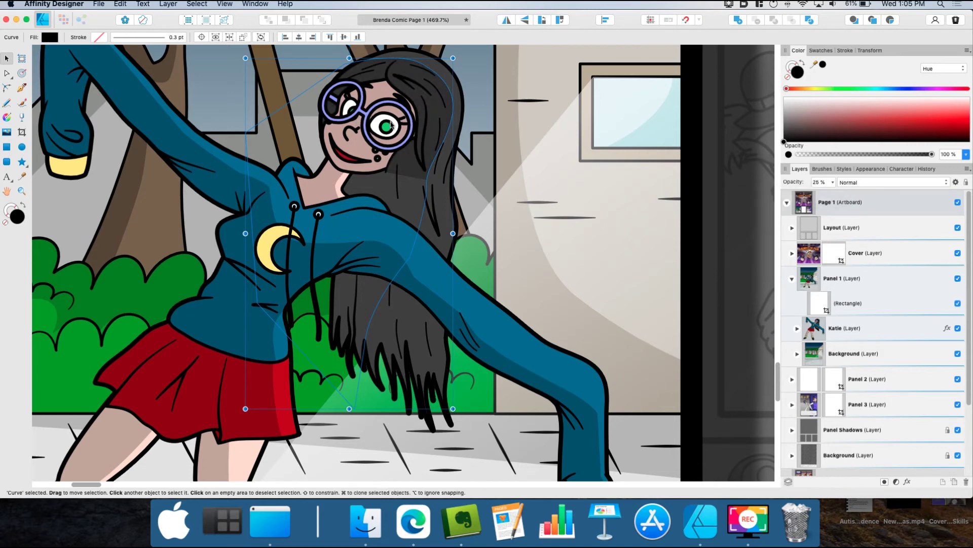
- Paste the same semi-transparent shading shape inside the long back hair shape and deselect it
{"action": "left_click", "coordinate": [408, 199]}
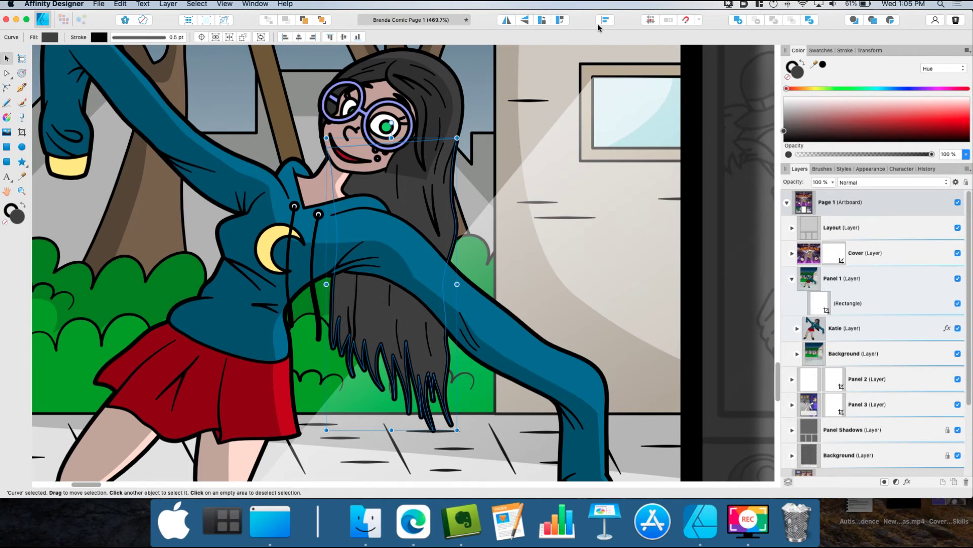
{"action": "key", "text": "super+v"}
{"action": "left_click", "coordinate": [546, 192]}
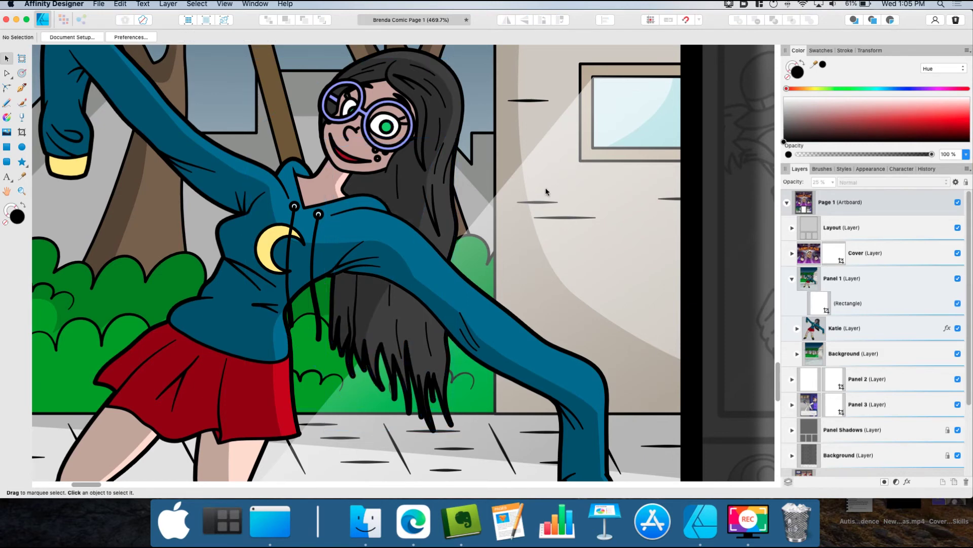
- Select the sweater and start a Pen shading curve across the upper and middle underarm creases of the lowered arm
{"action": "scroll", "coordinate": [472, 166], "scroll_direction": "down", "scroll_amount": 5}
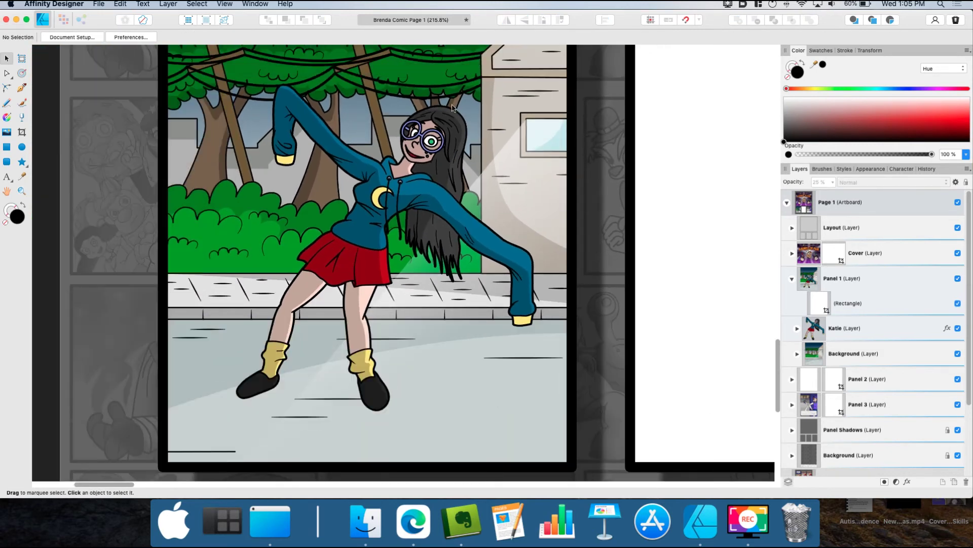
{"action": "scroll", "coordinate": [470, 105], "scroll_direction": "up", "scroll_amount": 4}
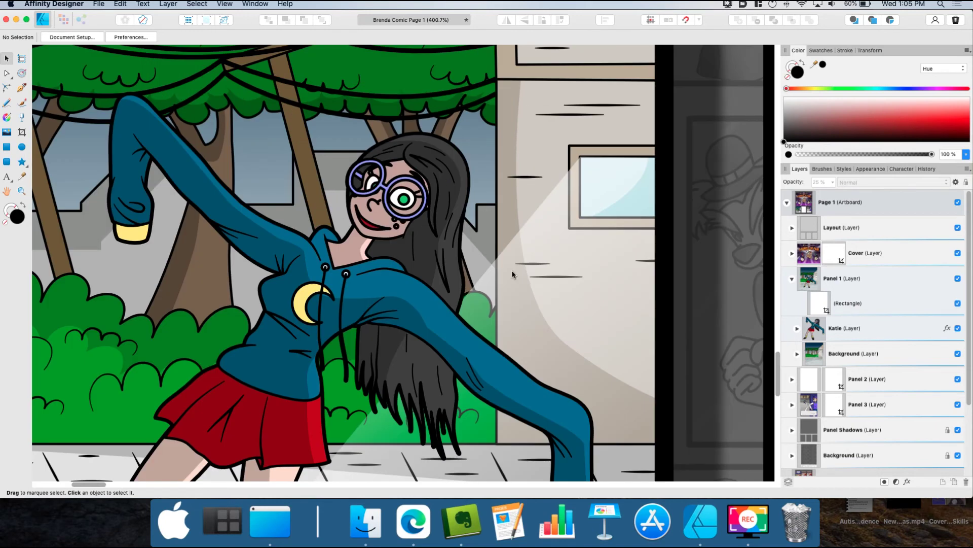
{"action": "scroll", "coordinate": [478, 311], "scroll_direction": "up", "scroll_amount": 4}
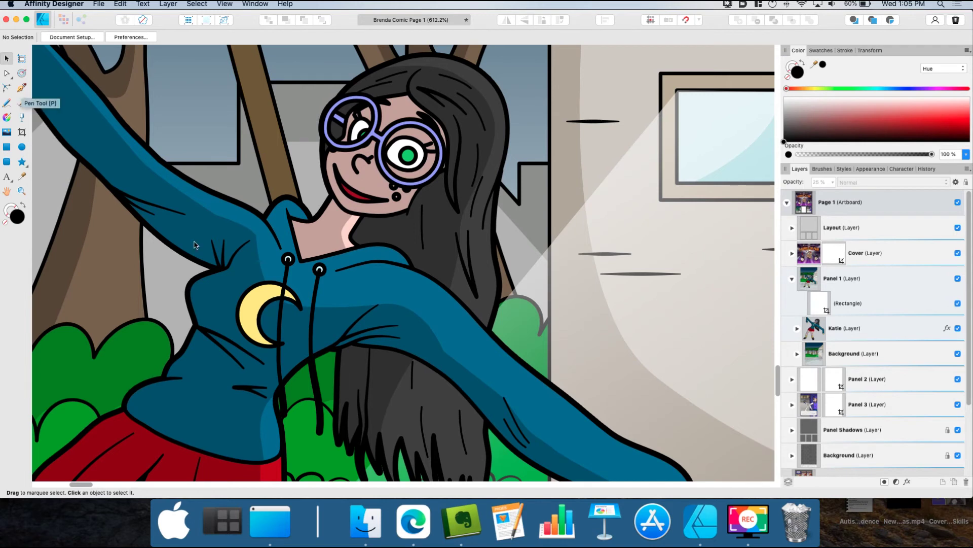
{"action": "left_click", "coordinate": [378, 280]}
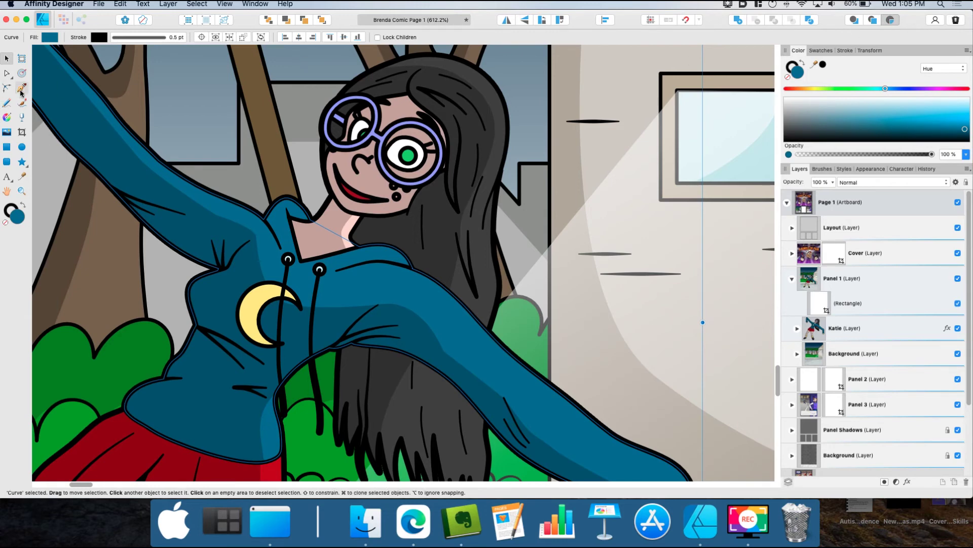
{"action": "left_click", "coordinate": [22, 87]}
{"action": "scroll", "coordinate": [417, 377], "scroll_direction": "up", "scroll_amount": 5}
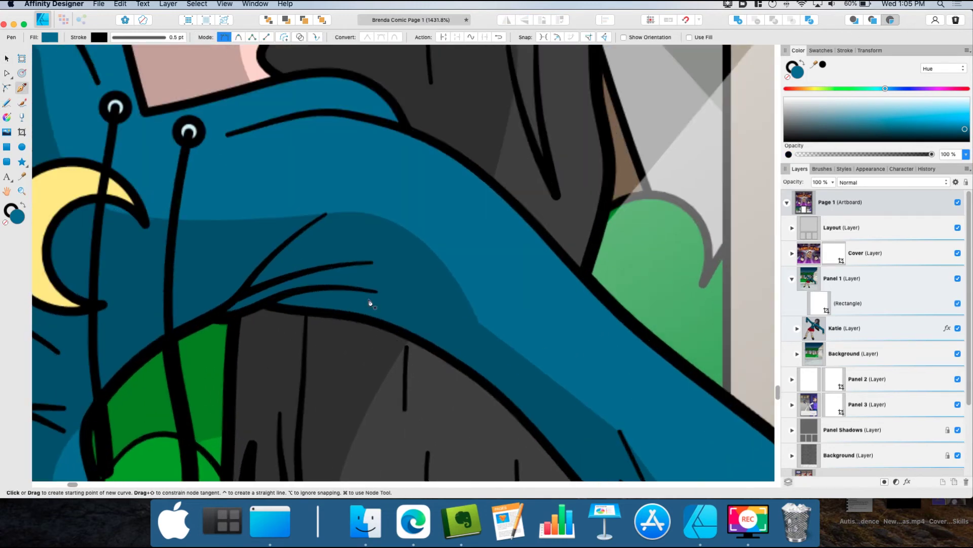
{"action": "left_click", "coordinate": [327, 215]}
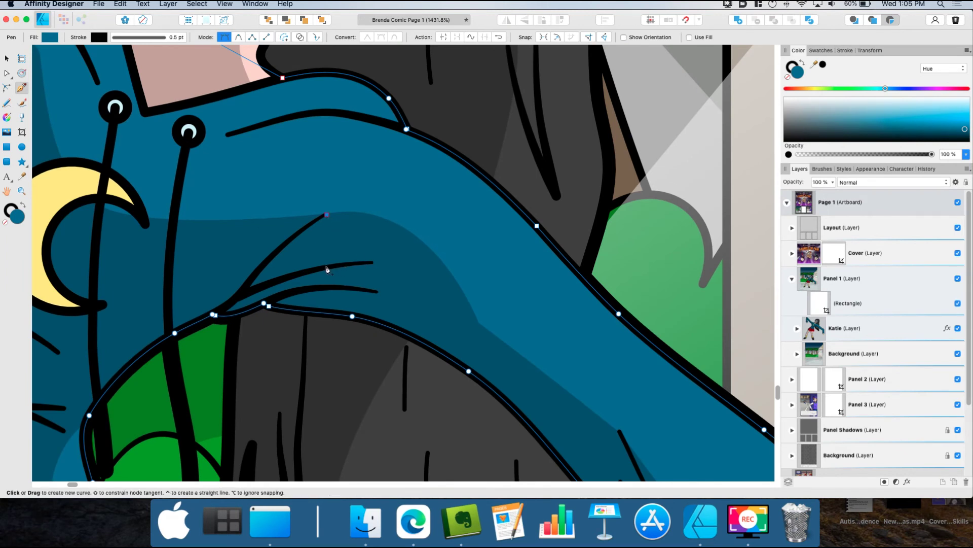
{"action": "left_click_drag", "start_coordinate": [325, 267], "coordinate": [356, 301]}
{"action": "left_click", "coordinate": [325, 267]}
{"action": "left_click", "coordinate": [354, 264]}
{"action": "left_click", "coordinate": [349, 287]}
- Carry the underarm shading curve past the lowest crease, around below the sleeve and back to its starting point
{"action": "left_click_drag", "start_coordinate": [377, 292], "coordinate": [384, 298]}
{"action": "left_click_drag", "start_coordinate": [355, 331], "coordinate": [360, 354]}
{"action": "left_click", "coordinate": [208, 359]}
{"action": "left_click", "coordinate": [208, 321]}
{"action": "left_click", "coordinate": [283, 245]}
{"action": "left_click", "coordinate": [326, 215]}
- Fill the underarm crease shading black, set its opacity to 25% and deselect it
{"action": "left_click", "coordinate": [823, 64]}
{"action": "key", "text": "2"}
{"action": "key", "text": "5"}
{"action": "key", "text": "super+d"}
{"action": "scroll", "coordinate": [428, 221], "scroll_direction": "down", "scroll_amount": 10}
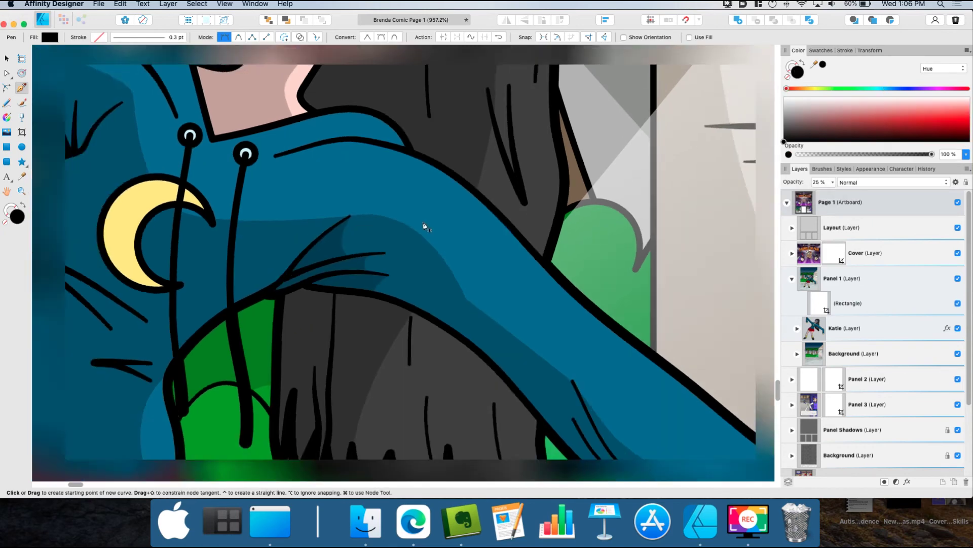
{"action": "scroll", "coordinate": [429, 223], "scroll_direction": "up", "scroll_amount": 5}
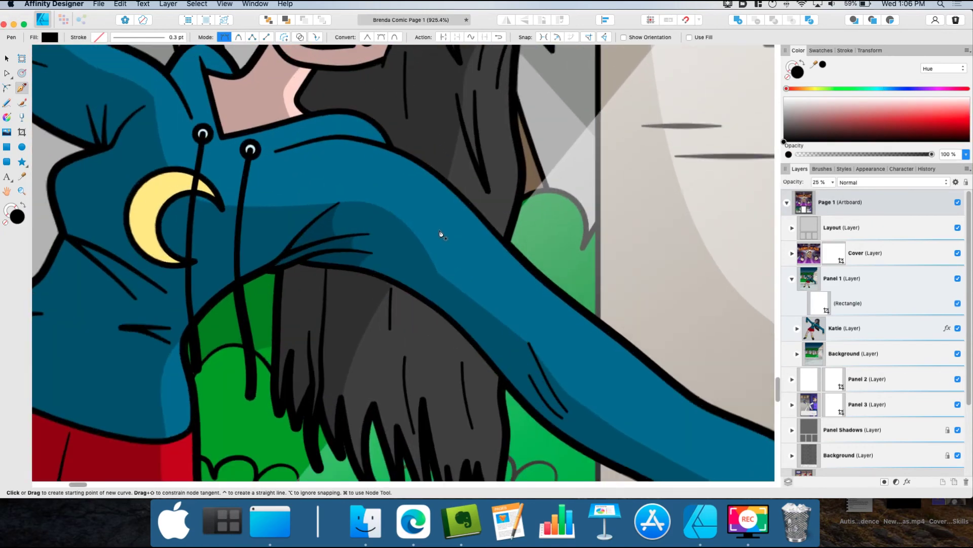
{"action": "key", "text": "super+d"}
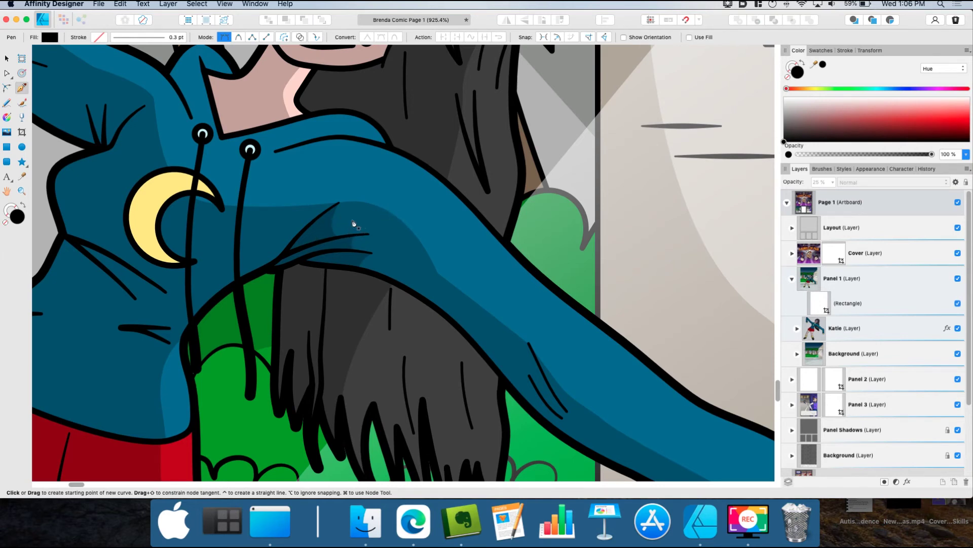
- Draw a 25% black shading shape along the lowered forearm's inner side, from the elbow creases to the fold above the cuff
{"action": "left_click", "coordinate": [7, 58]}
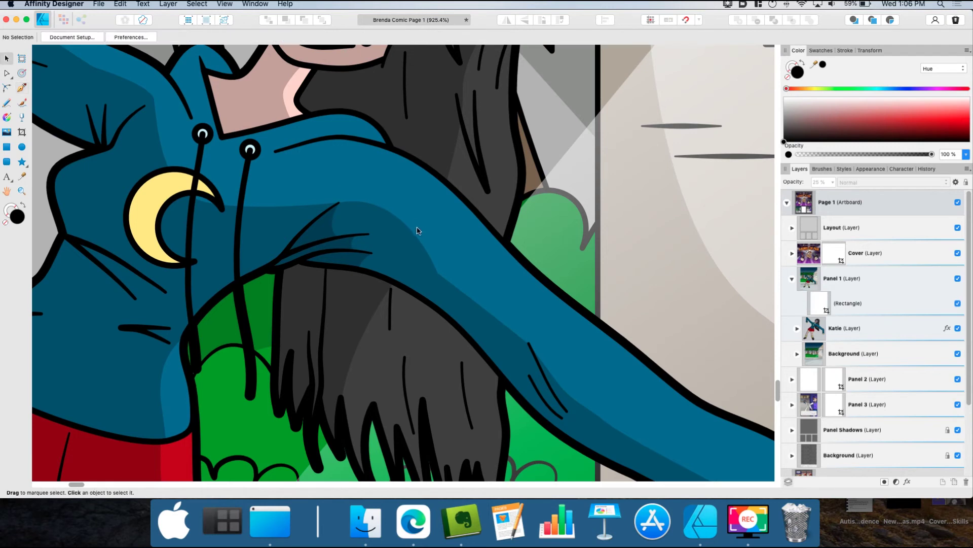
{"action": "left_click_drag", "start_coordinate": [324, 231], "coordinate": [488, 158]}
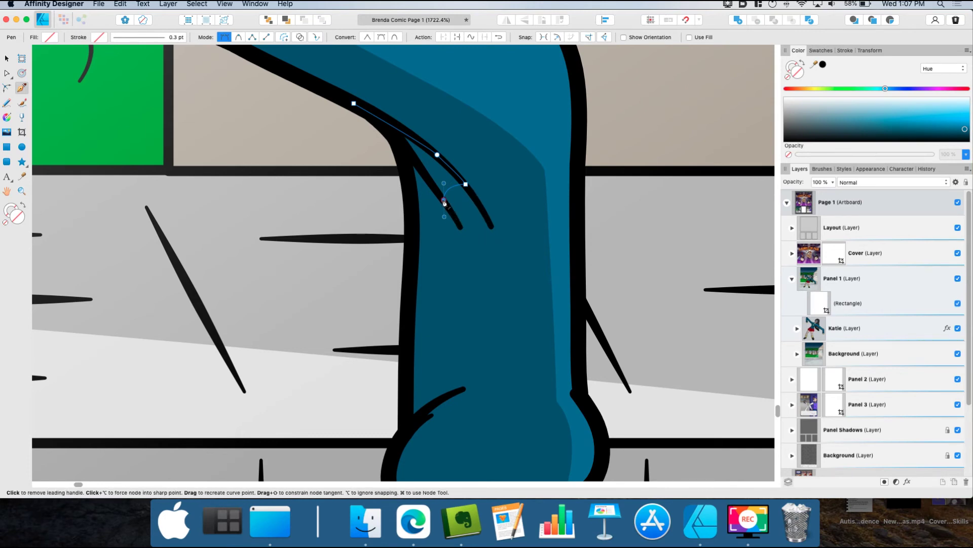
{"action": "left_click", "coordinate": [459, 228]}
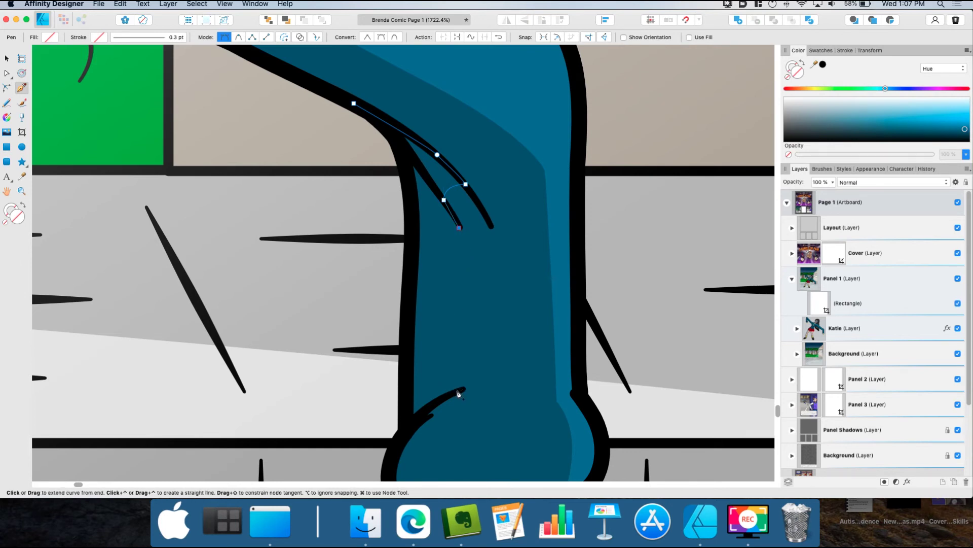
{"action": "left_click_drag", "start_coordinate": [448, 395], "coordinate": [453, 418]}
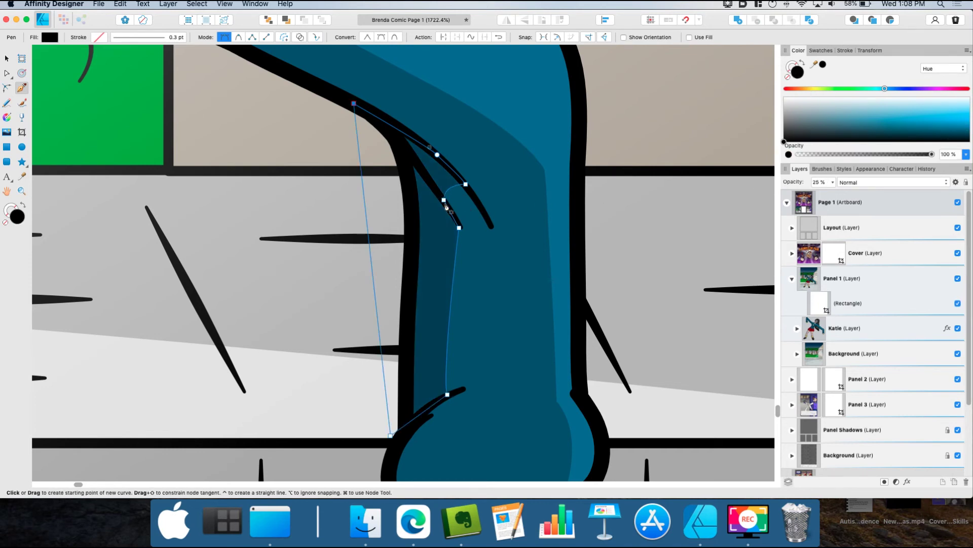
- Move the forearm shading's two upper nodes down to the tips of the elbow creases and deselect the shape
{"action": "left_click", "coordinate": [445, 200]}
{"action": "left_click", "coordinate": [466, 184], "text": "shift"}
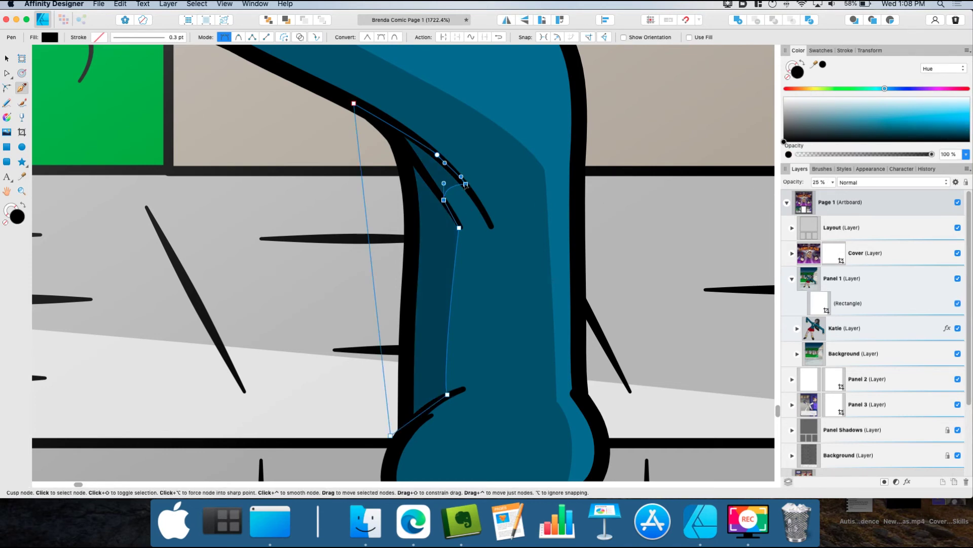
{"action": "mouse_move", "coordinate": [465, 184]}
{"action": "left_mouse_down"}
{"action": "mouse_move", "coordinate": [456, 208]}
{"action": "mouse_move", "coordinate": [496, 220]}
{"action": "mouse_move", "coordinate": [485, 215]}
{"action": "left_mouse_up"}
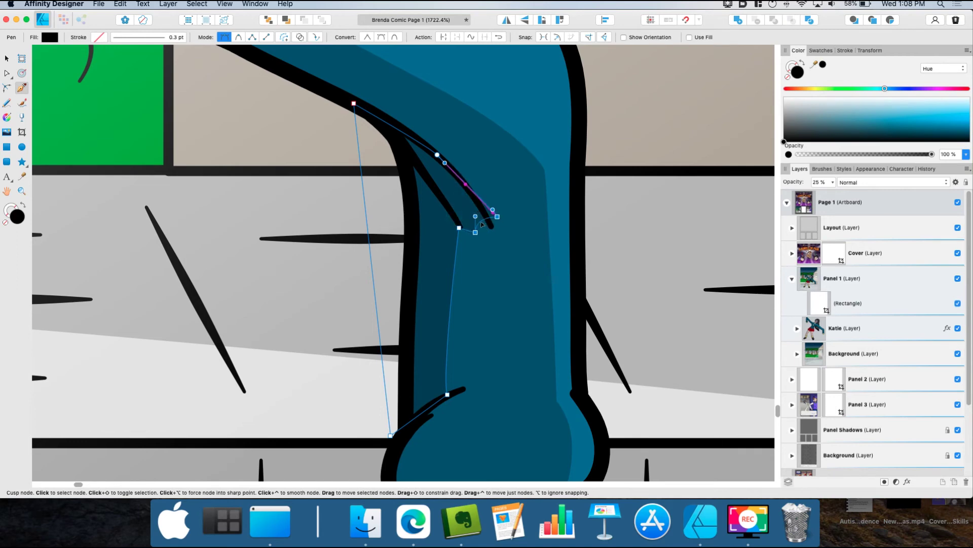
{"action": "key", "text": "Escape"}
{"action": "scroll", "coordinate": [541, 235], "scroll_direction": "up", "scroll_amount": 4}
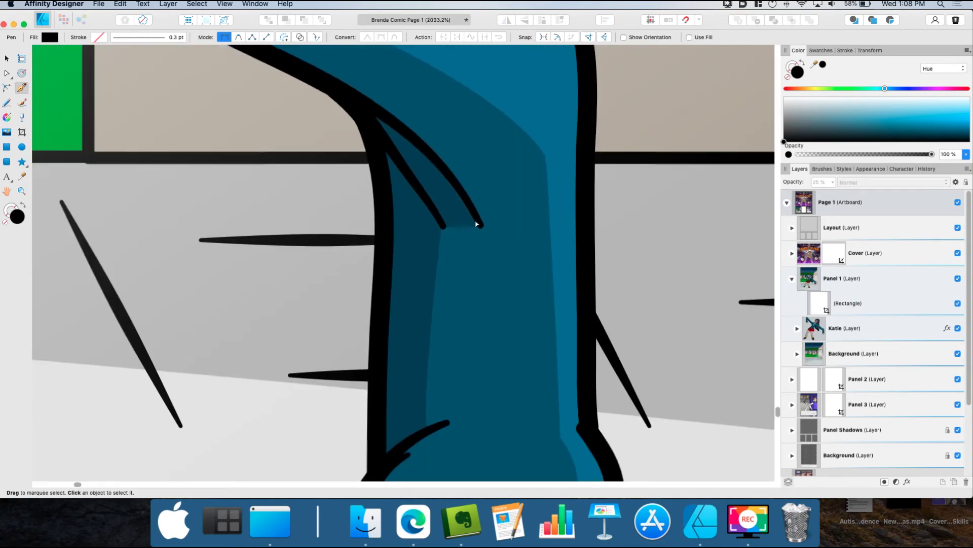
- Draw a closed shading shape over the sweater creases under the raised arm, running between the crease tips
{"action": "left_click", "coordinate": [508, 314]}
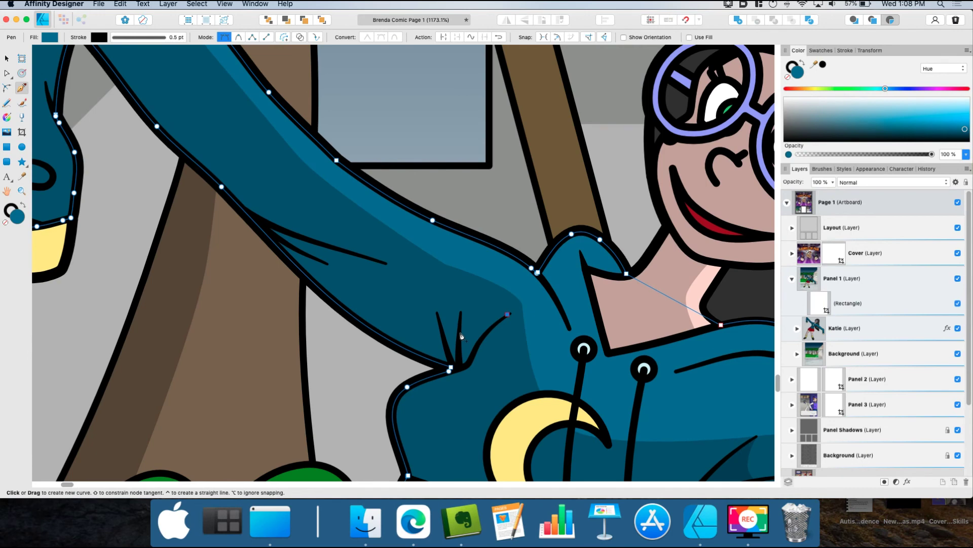
{"action": "left_click_drag", "start_coordinate": [461, 332], "coordinate": [447, 335]}
{"action": "left_click", "coordinate": [460, 324]}
{"action": "left_click", "coordinate": [441, 325]}
{"action": "left_click", "coordinate": [437, 311]}
{"action": "left_click", "coordinate": [387, 354]}
{"action": "left_click", "coordinate": [428, 375]}
{"action": "left_click", "coordinate": [463, 367]}
{"action": "left_click", "coordinate": [508, 314]}
- Fill the raised arm's underarm shading black, lower its opacity and deselect it
{"action": "left_click", "coordinate": [823, 64]}
{"action": "left_click", "coordinate": [833, 182]}
{"action": "left_click_drag", "start_coordinate": [832, 197], "coordinate": [765, 196]}
{"action": "key", "text": "super+d"}
{"action": "scroll", "coordinate": [408, 261], "scroll_direction": "down", "scroll_amount": 10}
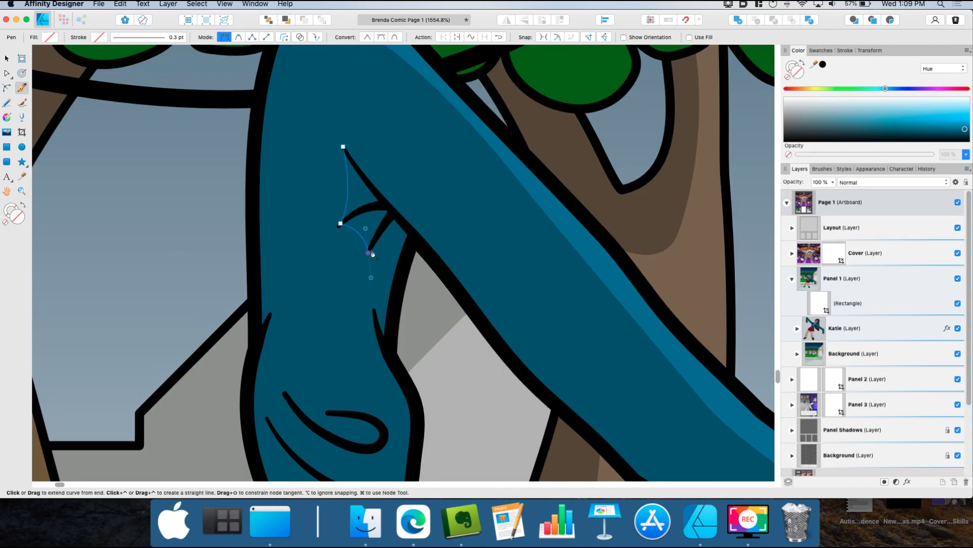
- Continue the shading curve at the raised arm's elbow creases down to the short crease on the forearm
{"action": "left_click", "coordinate": [370, 254]}
{"action": "left_click_drag", "start_coordinate": [368, 253], "coordinate": [374, 241]}
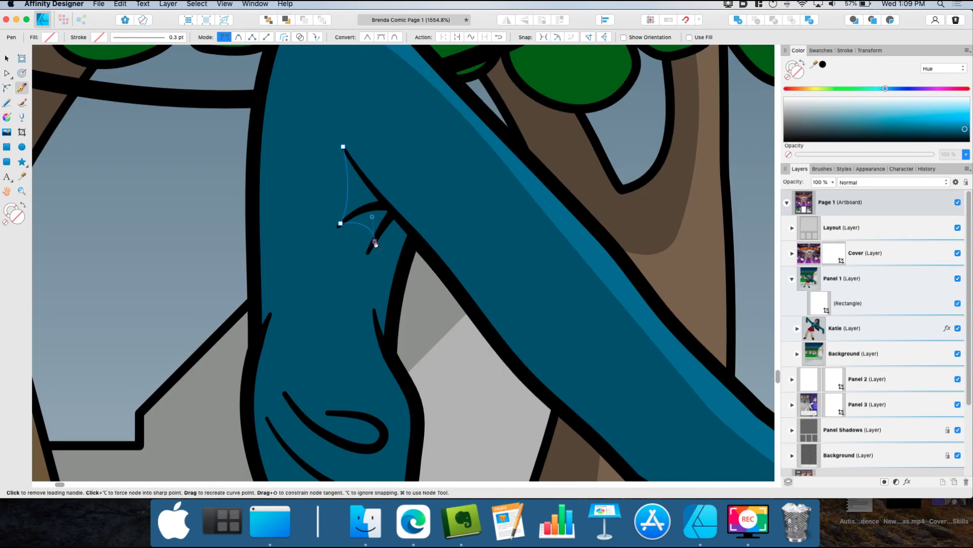
{"action": "left_click_drag", "start_coordinate": [374, 311], "coordinate": [377, 323]}
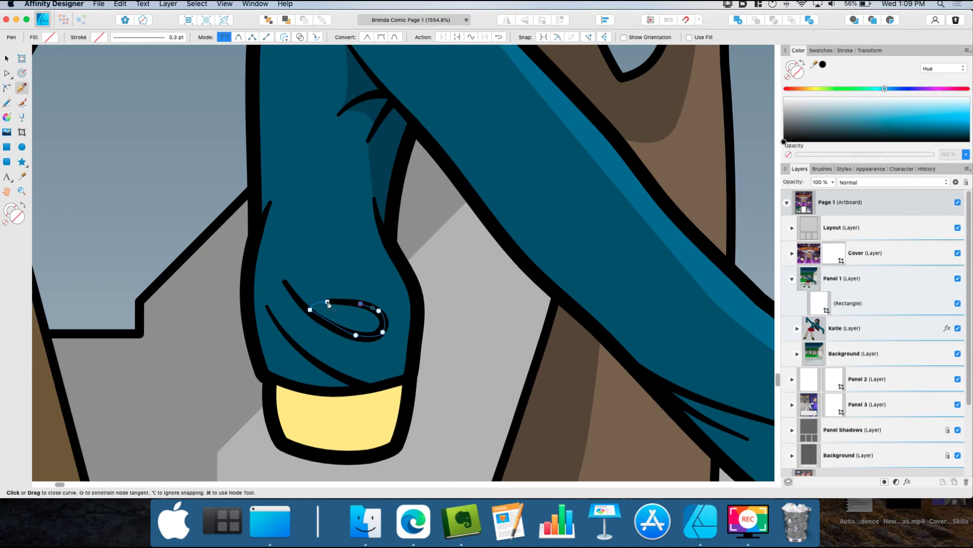
- Close the shading shape inside the raised sleeve's rounded fold, fill it black and lower its opacity
{"action": "left_click", "coordinate": [327, 302]}
{"action": "left_click", "coordinate": [823, 64]}
{"action": "left_click_drag", "start_coordinate": [834, 182], "coordinate": [766, 224]}
- Draw a closed shading shape along the lowest crease above the raised arm's cuff and fill it black
{"action": "left_click", "coordinate": [370, 389]}
{"action": "left_click_drag", "start_coordinate": [317, 363], "coordinate": [312, 359]}
{"action": "left_click", "coordinate": [279, 328]}
{"action": "left_click", "coordinate": [369, 389]}
{"action": "left_click", "coordinate": [823, 64]}
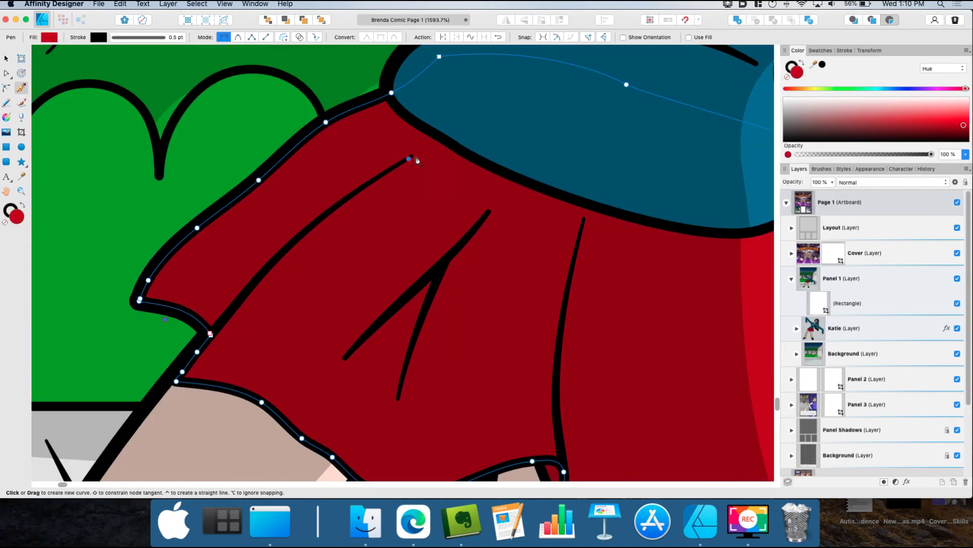
- Draw a closed shading shape along the skirt's outermost pleat, from the hem up to the pleat line's tip and back
{"action": "left_click", "coordinate": [164, 319]}
{"action": "left_click_drag", "start_coordinate": [409, 159], "coordinate": [456, 149]}
{"action": "left_click", "coordinate": [410, 159]}
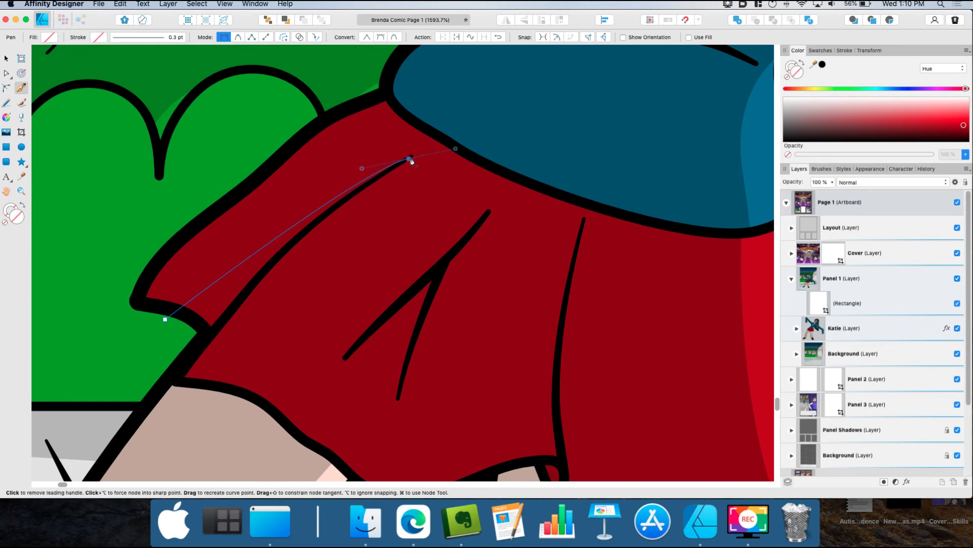
{"action": "left_click_drag", "start_coordinate": [272, 275], "coordinate": [263, 282]}
{"action": "left_click", "coordinate": [283, 254]}
{"action": "left_click", "coordinate": [165, 319]}
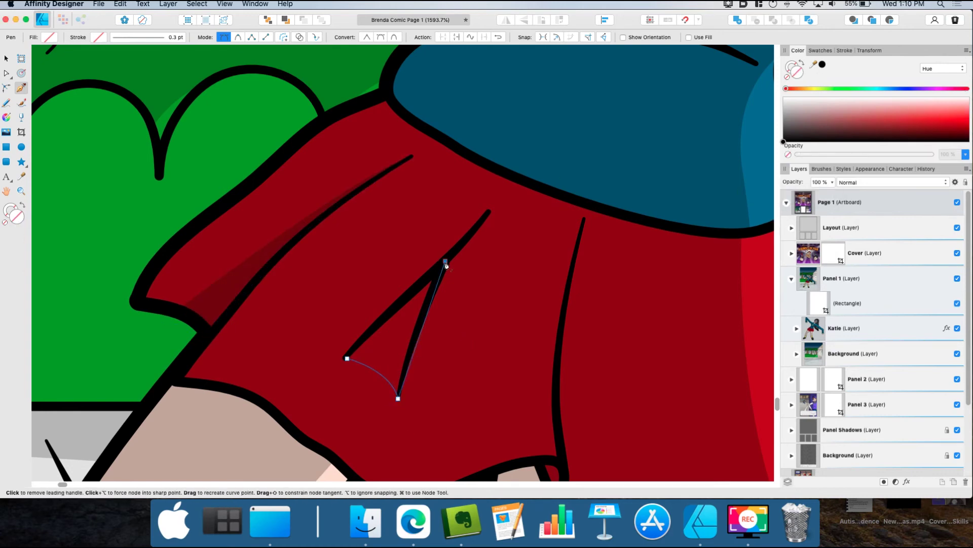
- Close the shading shape in the skirt's V-shaped crease, fill it black, and draw another closed shading shape along the neighbouring pleat
{"action": "left_click", "coordinate": [396, 306]}
{"action": "left_click", "coordinate": [346, 358]}
{"action": "left_click", "coordinate": [822, 64]}
{"action": "scroll", "coordinate": [404, 230], "scroll_direction": "right", "scroll_amount": 6}
{"action": "left_click", "coordinate": [401, 263]}
{"action": "left_click_drag", "start_coordinate": [423, 405], "coordinate": [374, 458]}
{"action": "left_click", "coordinate": [423, 405]}
{"action": "left_click", "coordinate": [402, 262]}
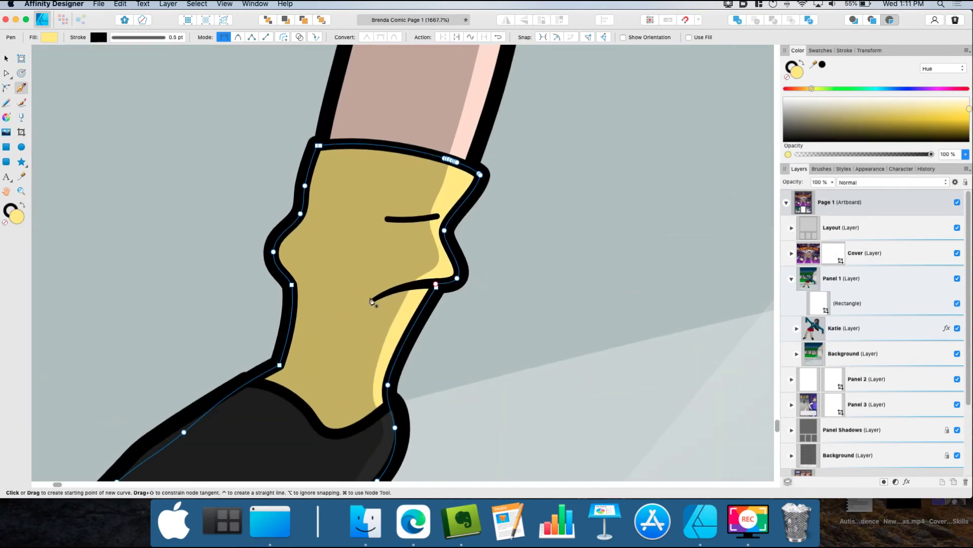
- Draw shading shapes under the lower creases of both socks, filling the second black at 25% opacity
{"action": "left_click", "coordinate": [373, 300]}
{"action": "left_click_drag", "start_coordinate": [436, 317], "coordinate": [456, 341]}
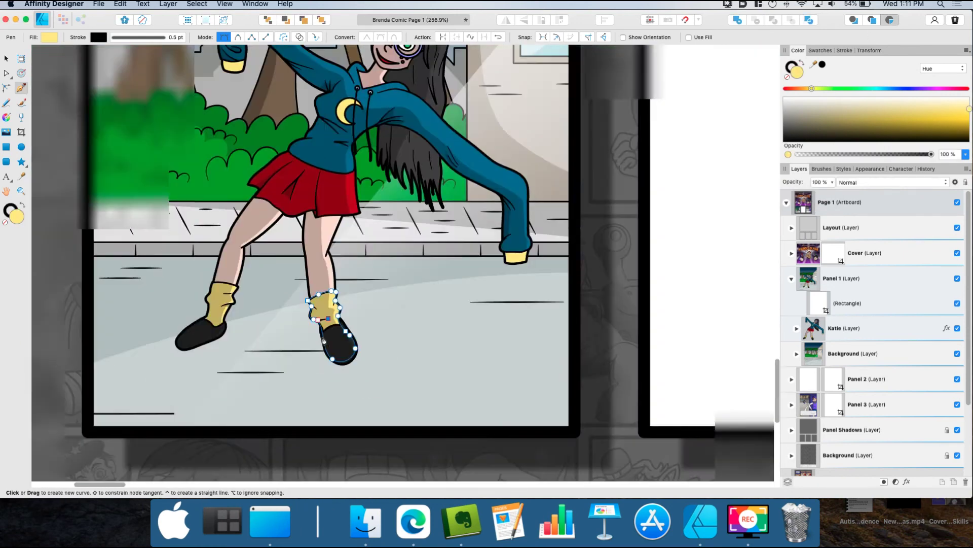
{"action": "left_click", "coordinate": [343, 233]}
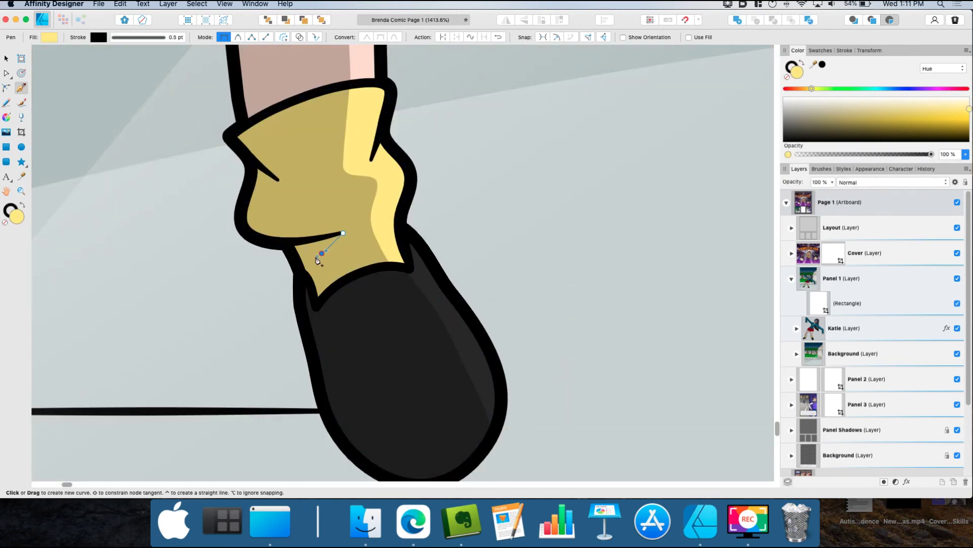
{"action": "left_click", "coordinate": [322, 253]}
{"action": "left_click_drag", "start_coordinate": [308, 314], "coordinate": [287, 328]}
{"action": "left_click", "coordinate": [279, 247]}
{"action": "left_click", "coordinate": [343, 233]}
{"action": "left_click", "coordinate": [822, 65]}
{"action": "left_click_drag", "start_coordinate": [832, 182], "coordinate": [774, 214]}
{"action": "key", "text": "super+d"}
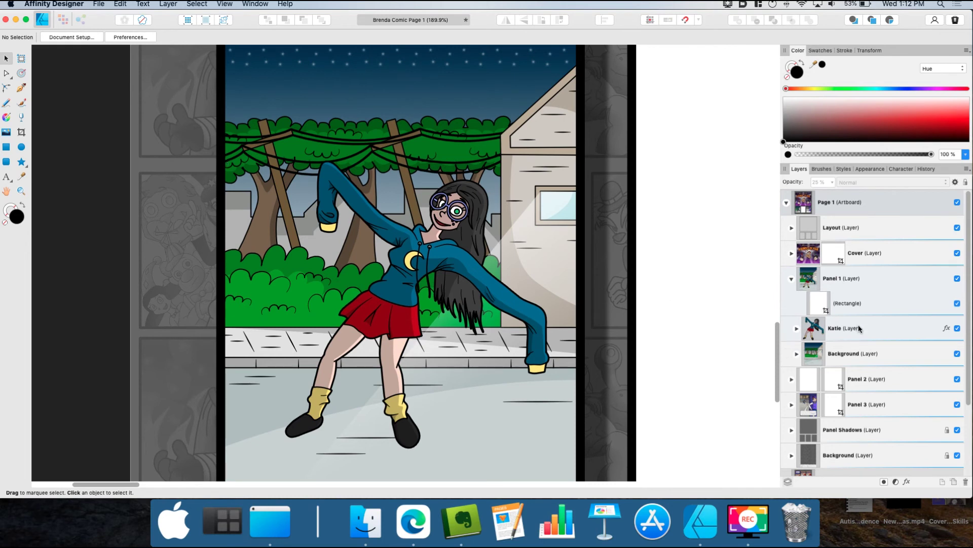
- Add a dark blue Color Overlay effect at 40% opacity to Panel 1's Background layer
{"action": "left_click", "coordinate": [858, 355]}
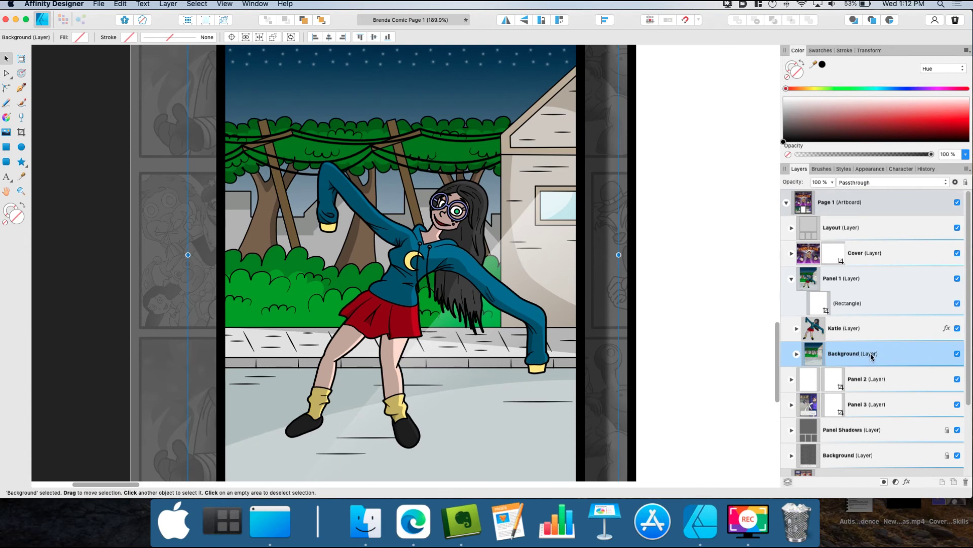
{"action": "left_click", "coordinate": [907, 482]}
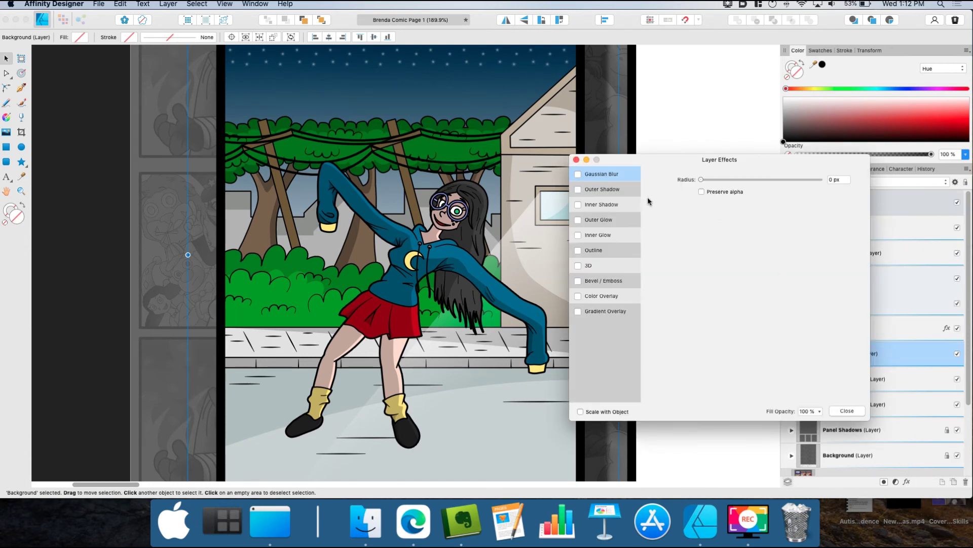
{"action": "left_click_drag", "start_coordinate": [669, 164], "coordinate": [699, 164]}
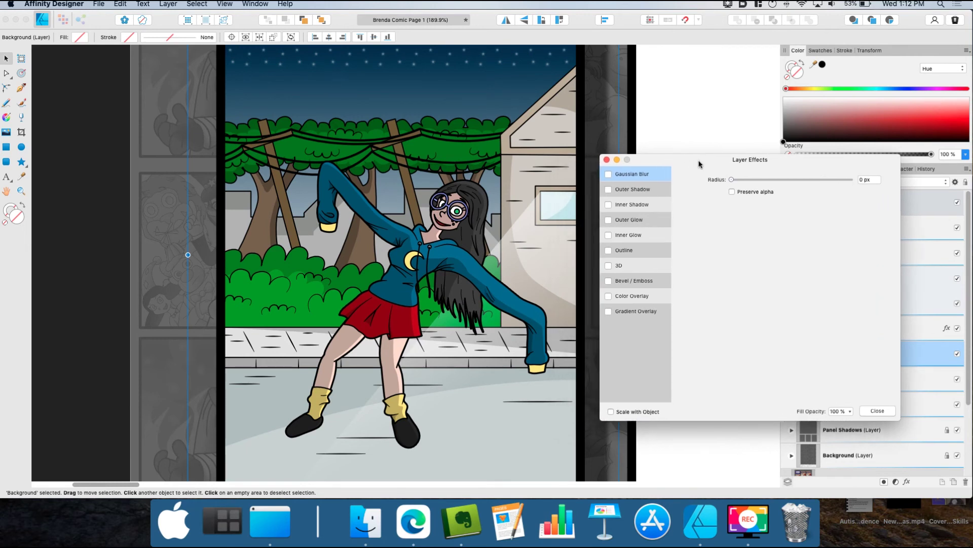
{"action": "left_click", "coordinate": [641, 296]}
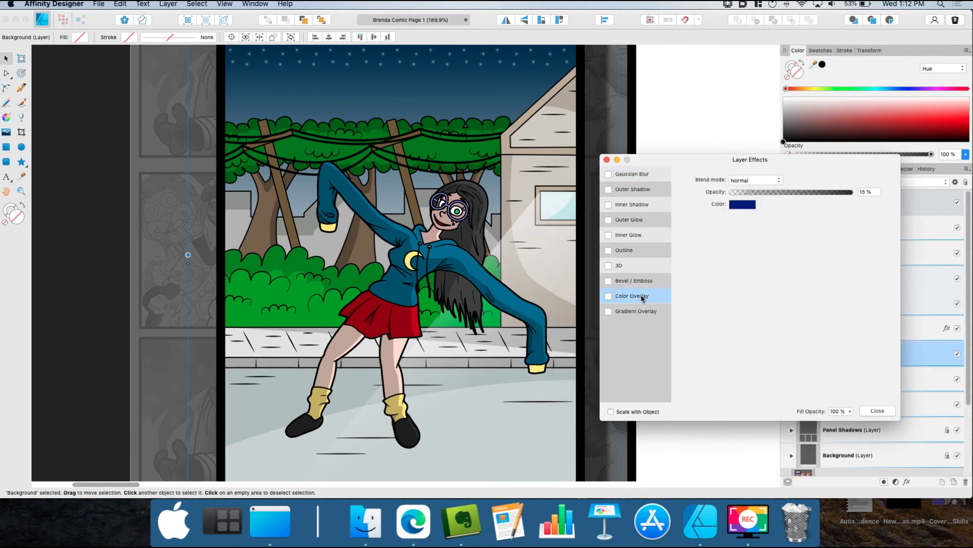
{"action": "left_click", "coordinate": [609, 297]}
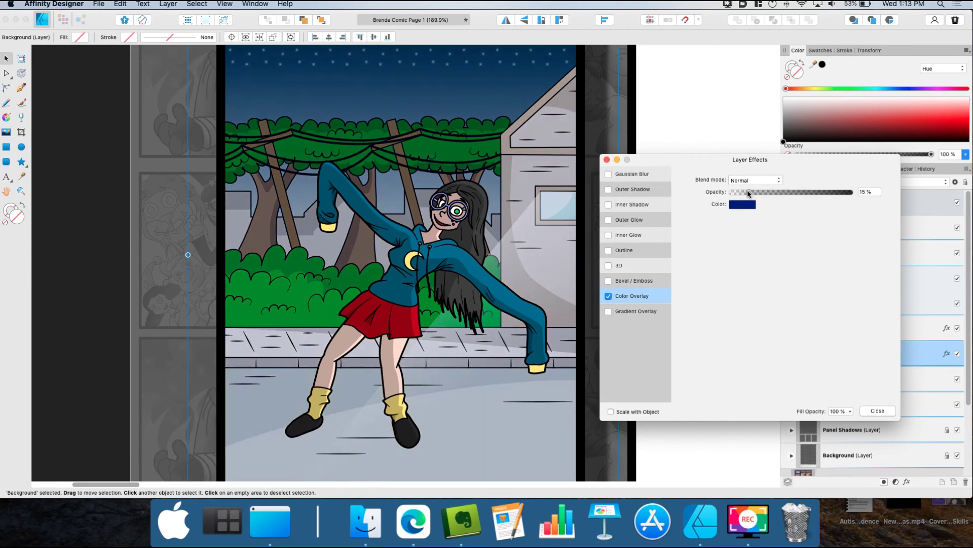
{"action": "left_click_drag", "start_coordinate": [748, 192], "coordinate": [782, 194]}
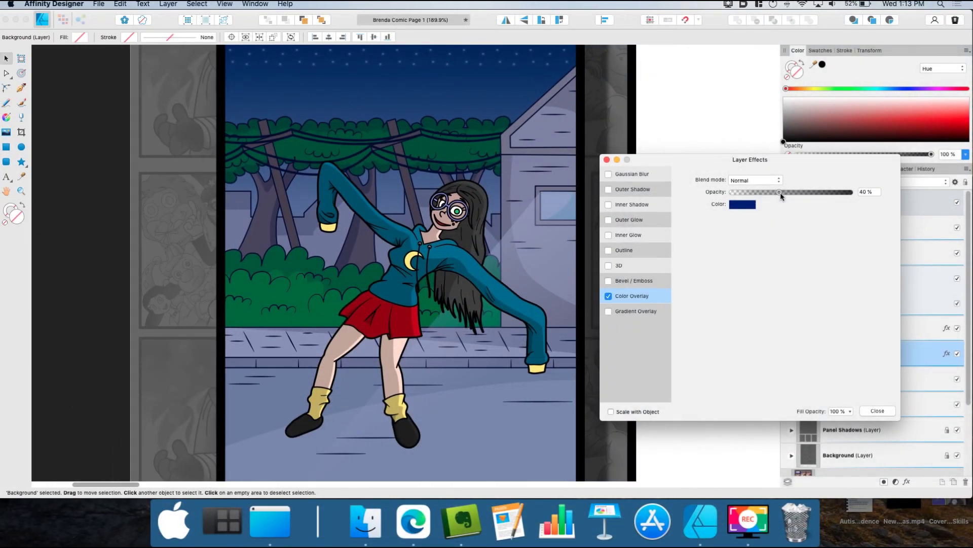
{"action": "left_click", "coordinate": [607, 161]}
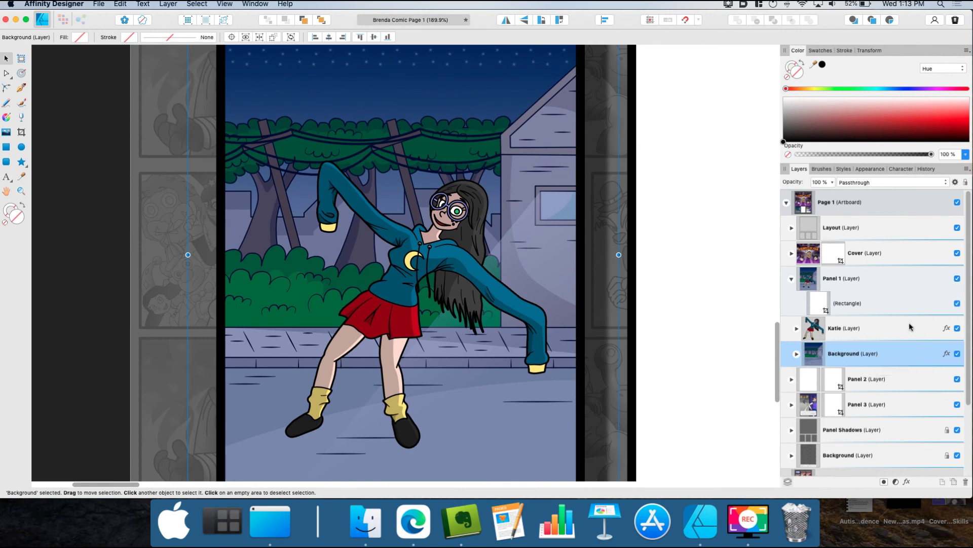
- Paste the copied layer effects onto the character's layer
{"action": "left_click", "coordinate": [893, 333]}
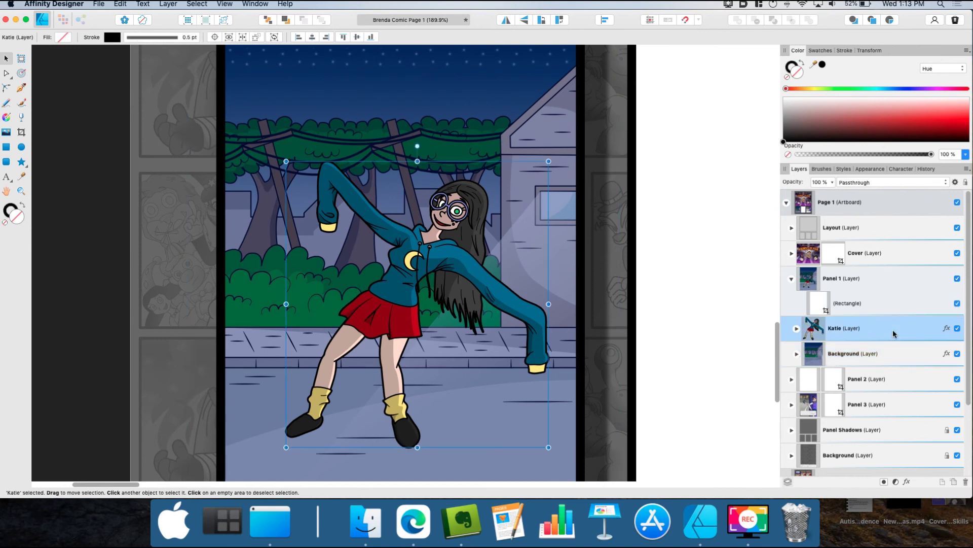
{"action": "left_click", "coordinate": [121, 4]}
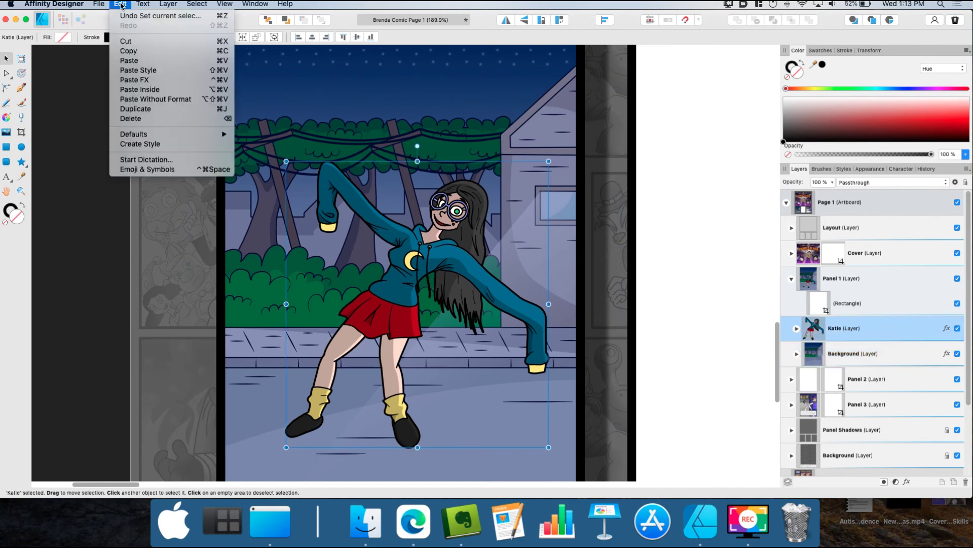
{"action": "left_click", "coordinate": [166, 80]}
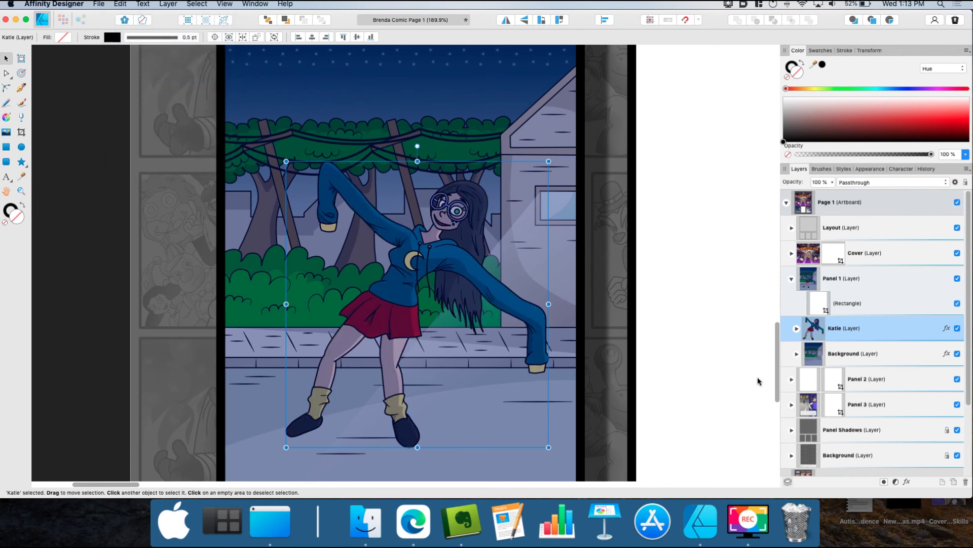
- Reduce the character layer's Color Overlay opacity to 15% and deselect the layer
{"action": "left_click", "coordinate": [907, 481]}
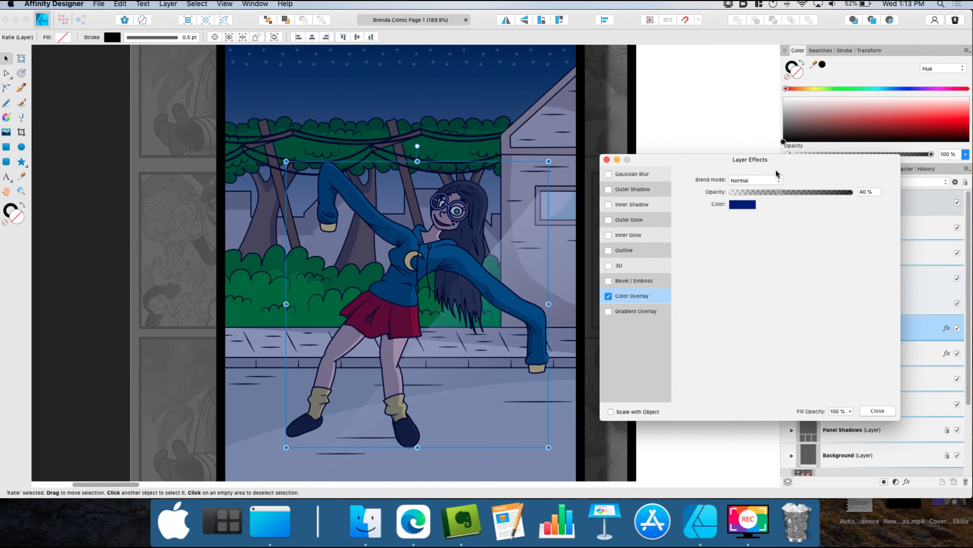
{"action": "left_click_drag", "start_coordinate": [781, 192], "coordinate": [732, 182]}
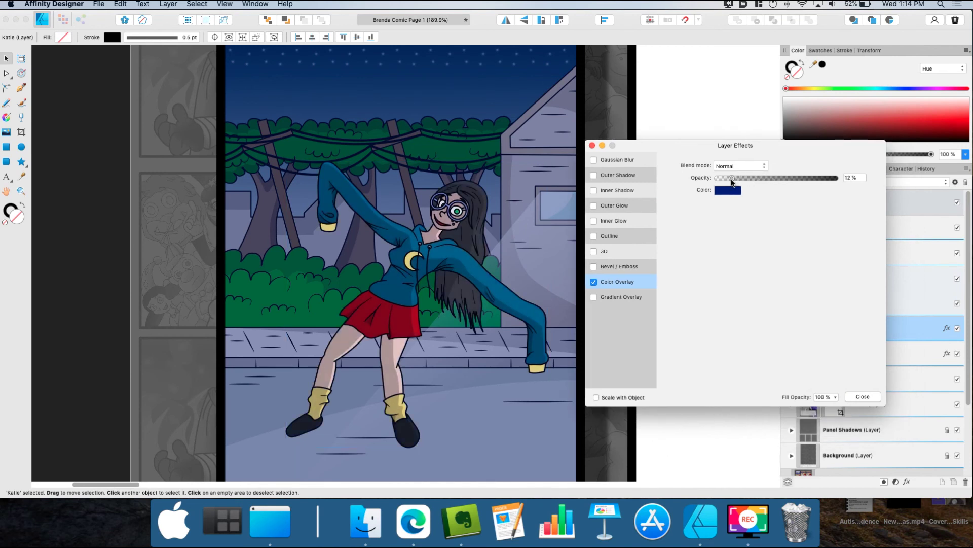
{"action": "left_click_drag", "start_coordinate": [732, 182], "coordinate": [736, 184]}
{"action": "left_click", "coordinate": [592, 146]}
{"action": "left_click", "coordinate": [721, 147]}
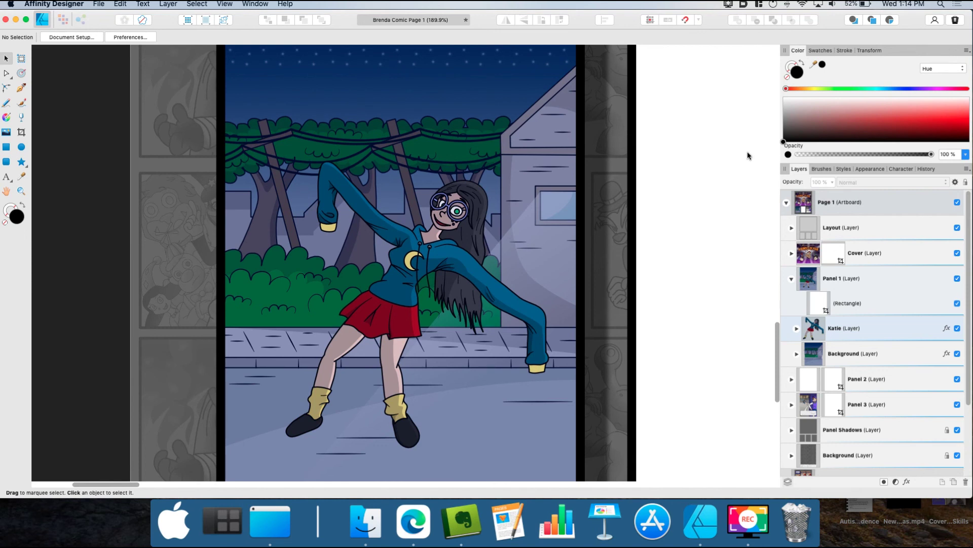
- Apply a black Inner Glow in Darken mode to the House and Road, Bushes, Telephone Poles, Trees and City layers and adjust its strength
{"action": "left_click", "coordinate": [797, 356]}
{"action": "scroll", "coordinate": [886, 360], "scroll_direction": "down", "scroll_amount": 1}
{"action": "left_click", "coordinate": [884, 372]}
{"action": "scroll", "coordinate": [882, 348], "scroll_direction": "down", "scroll_amount": 6}
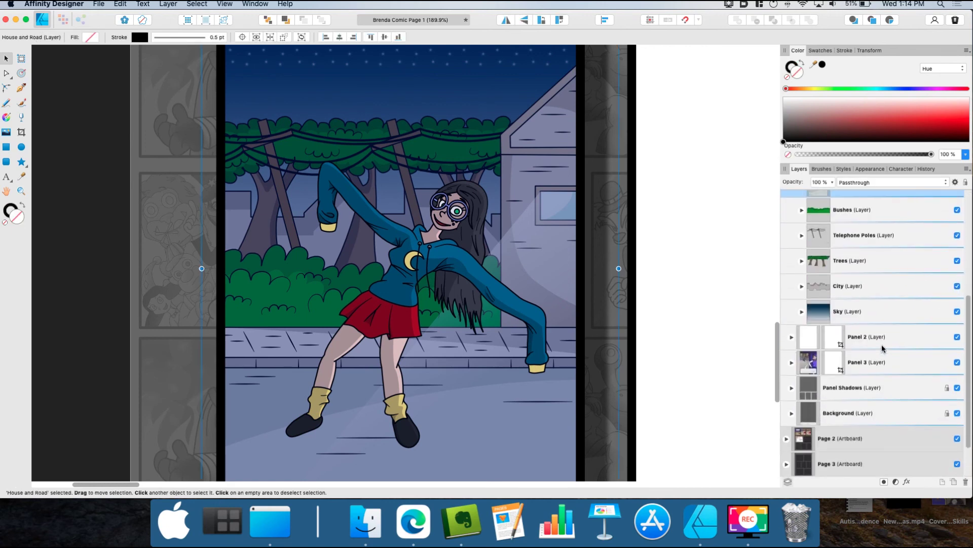
{"action": "scroll", "coordinate": [882, 347], "scroll_direction": "up", "scroll_amount": 3}
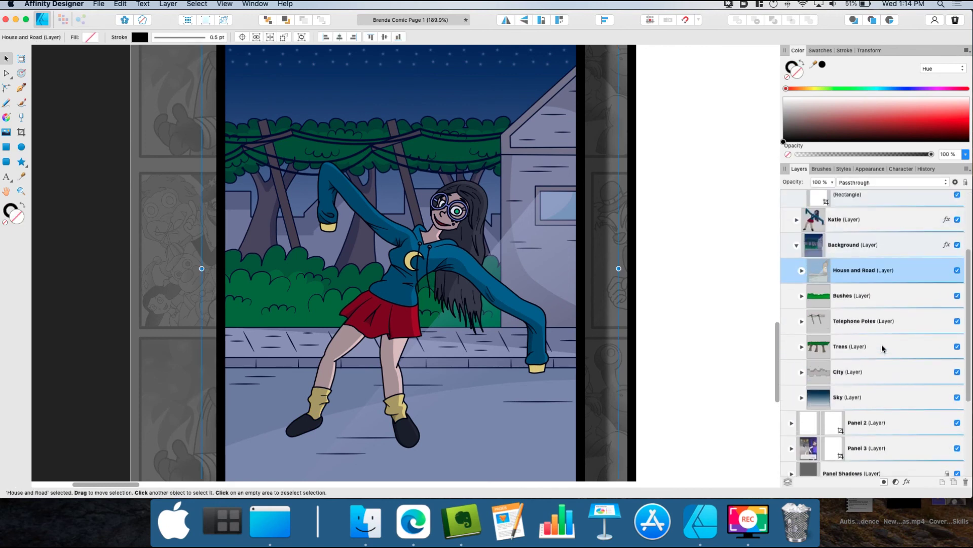
{"action": "left_click", "coordinate": [880, 375], "text": "shift"}
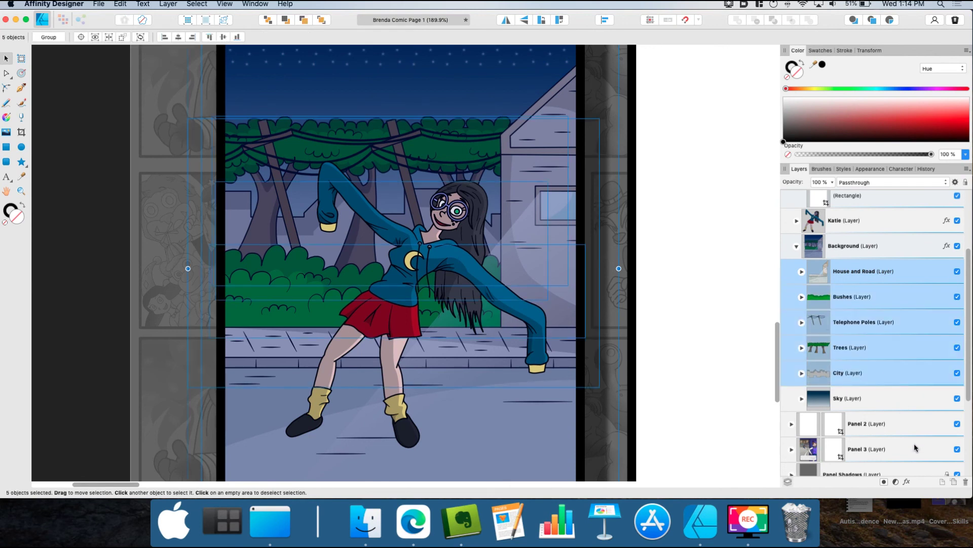
{"action": "left_click", "coordinate": [907, 481]}
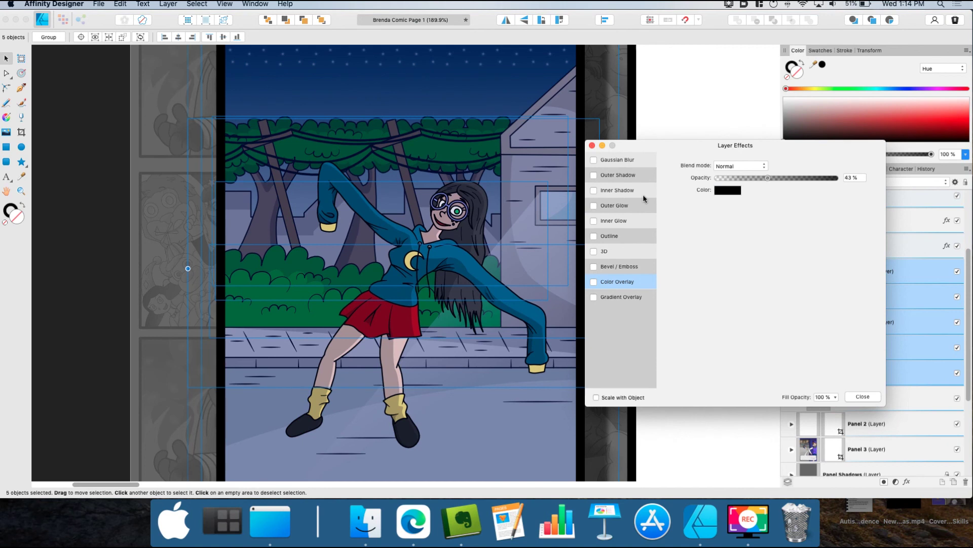
{"action": "left_click", "coordinate": [634, 223]}
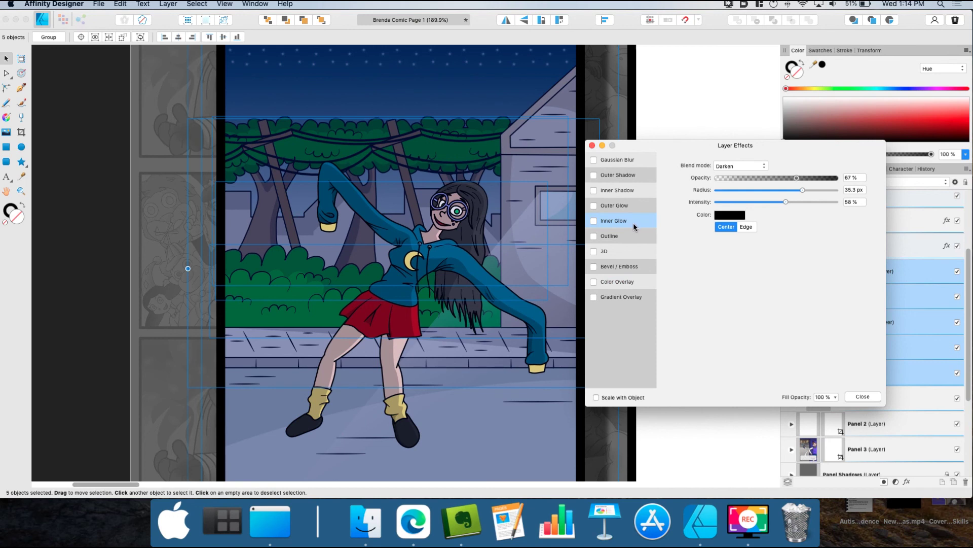
{"action": "left_click", "coordinate": [594, 222]}
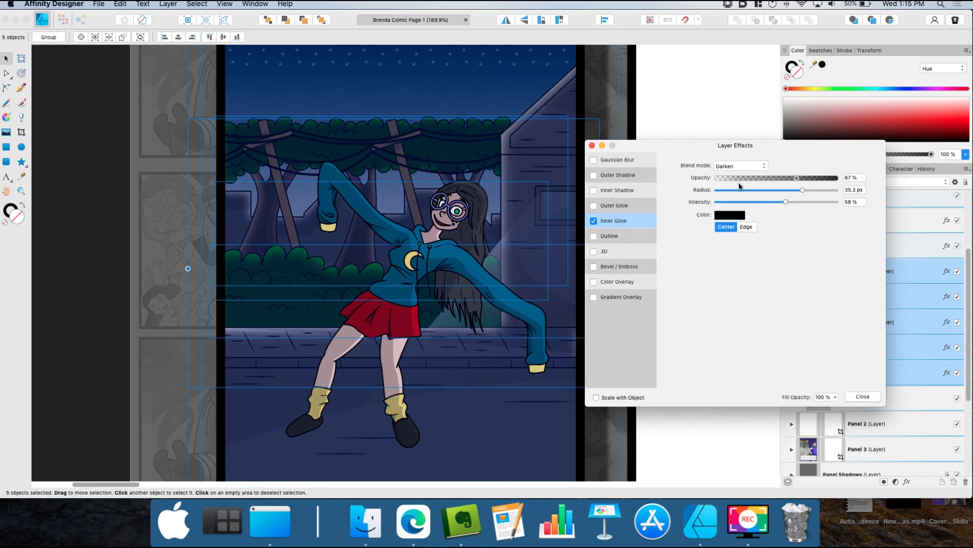
{"action": "left_click_drag", "start_coordinate": [796, 178], "coordinate": [807, 204]}
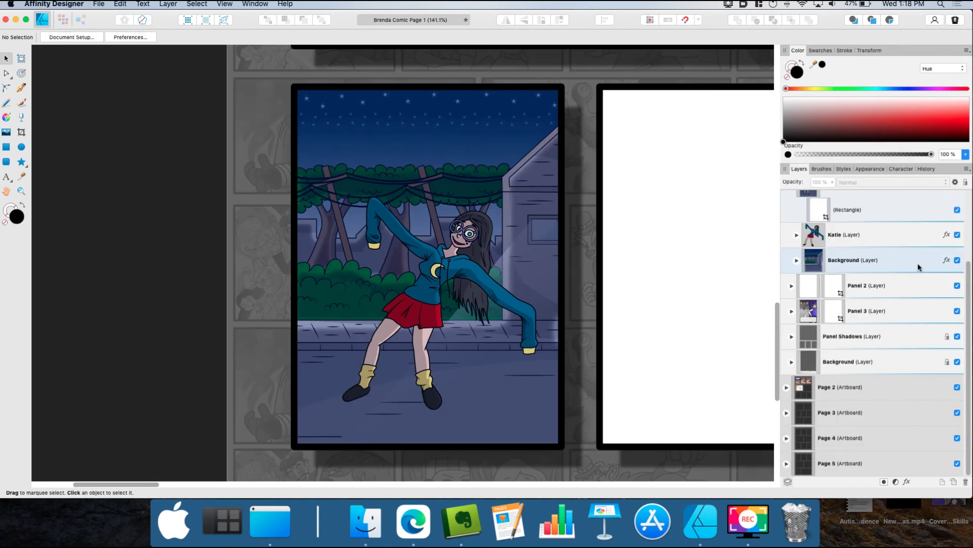
- Increase the Color Overlay opacity on Panel 1's Background layer
{"action": "left_click", "coordinate": [946, 261]}
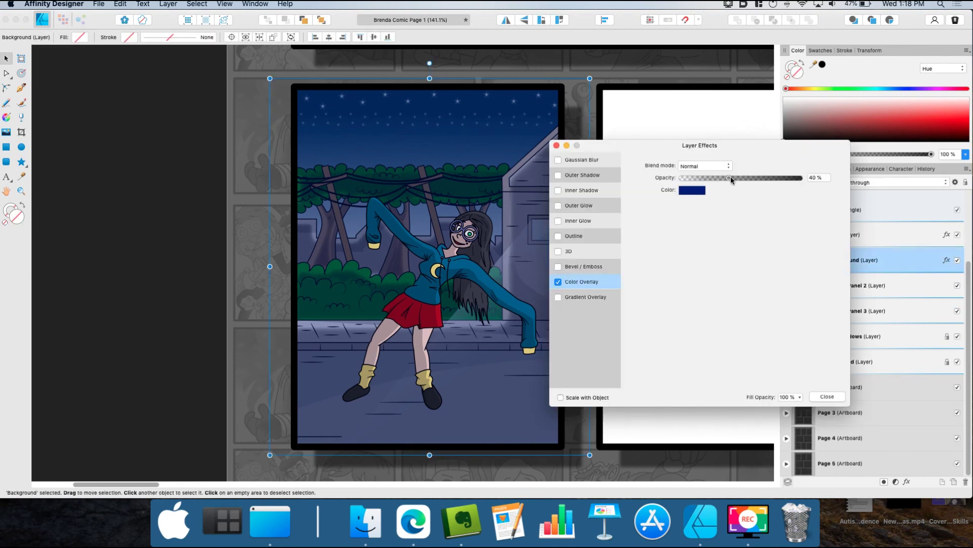
{"action": "left_click_drag", "start_coordinate": [729, 178], "coordinate": [749, 182]}
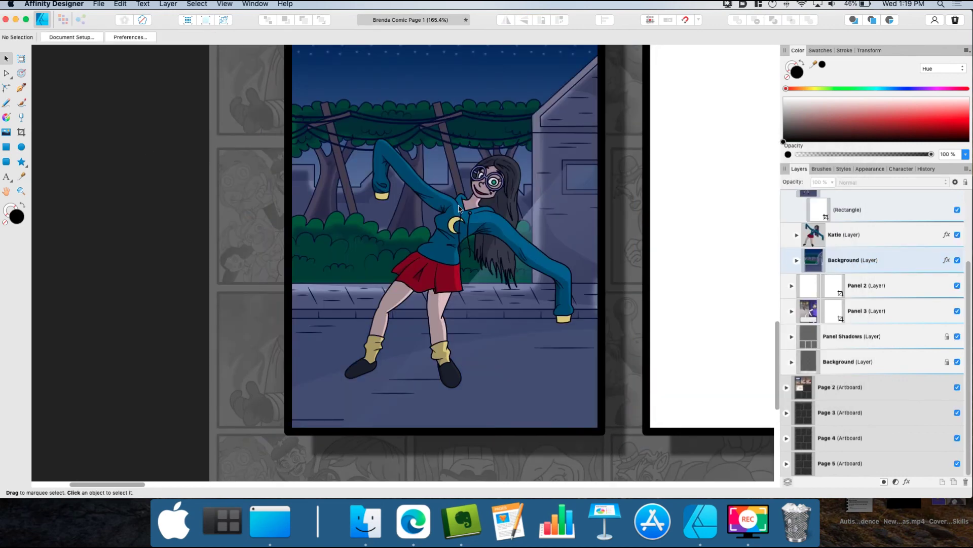
- Enable an Outline effect on the character's layer and increase its radius
{"action": "left_click", "coordinate": [946, 235]}
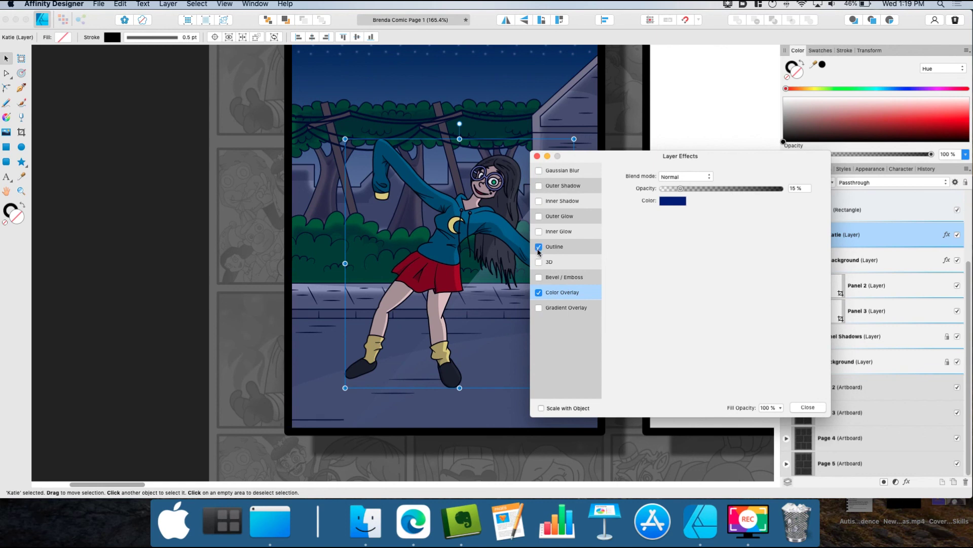
{"action": "left_click", "coordinate": [581, 251]}
{"action": "left_click_drag", "start_coordinate": [661, 201], "coordinate": [688, 202]}
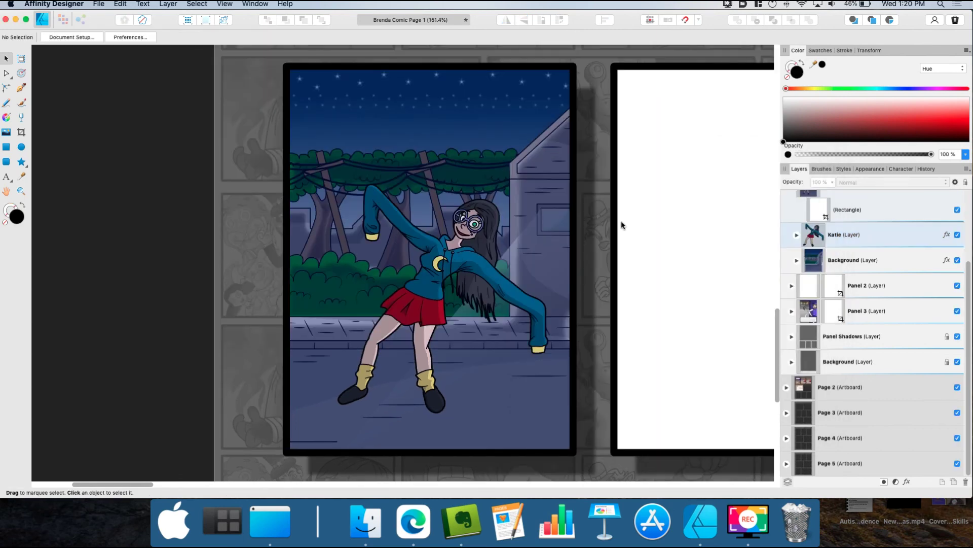